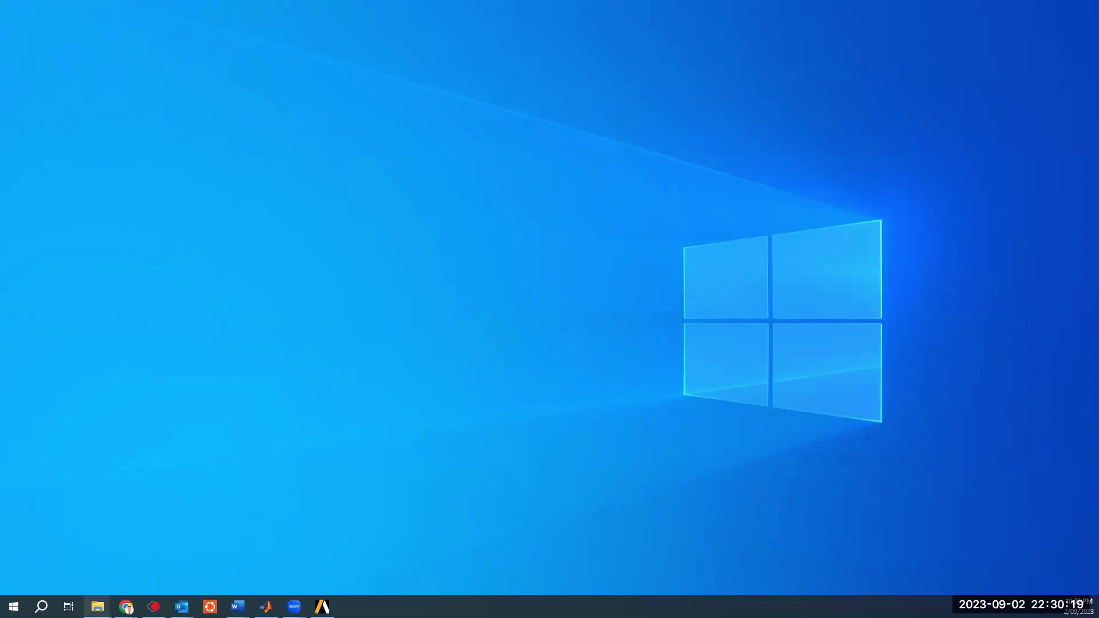
# - Open a new Google Chrome window from the taskbar and choose a browser profile
pyautogui.rightClick(126, 607)
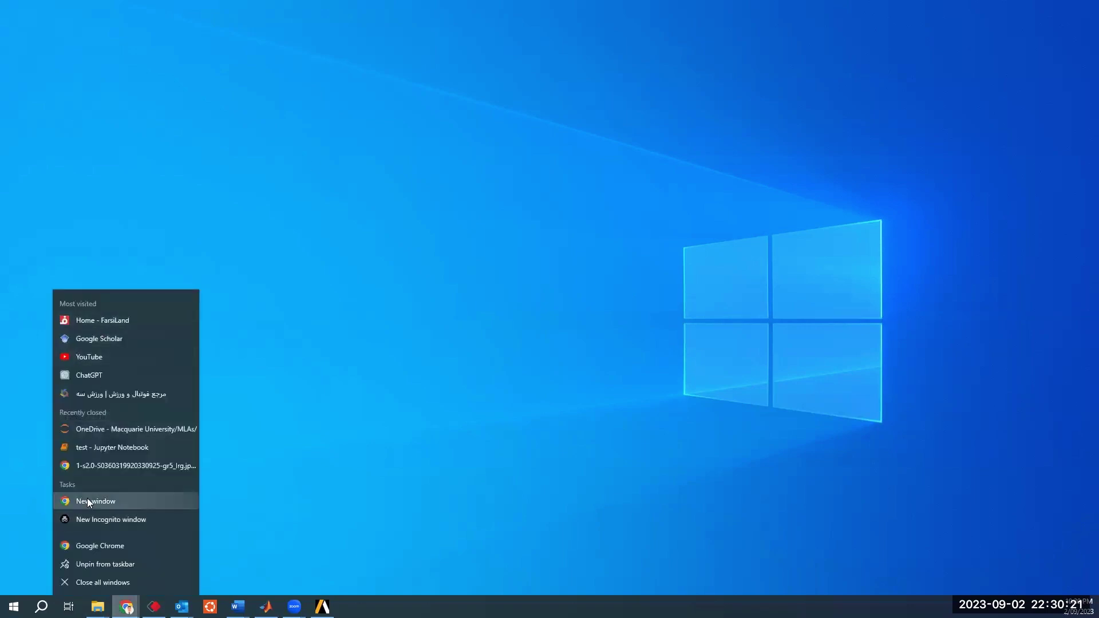
pyautogui.click(115, 545)
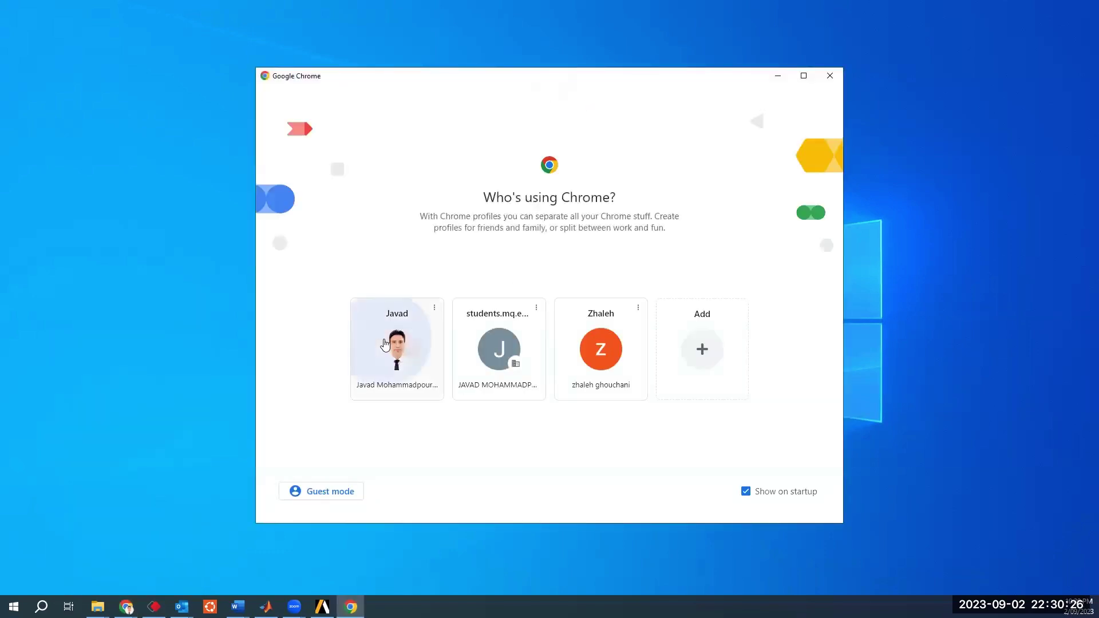
pyautogui.click(384, 344)
# - Search for my.nci, open nci.org.au's MyNCI log-in page, then minimise Chrome
pyautogui.click(957, 9)
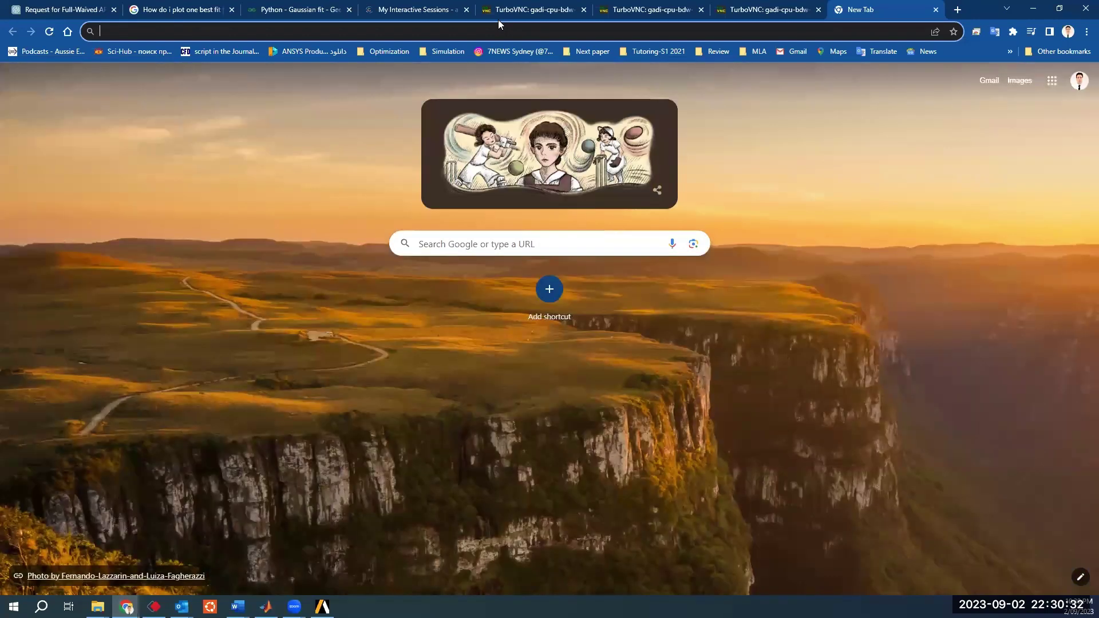
pyautogui.write('nmy.nci')
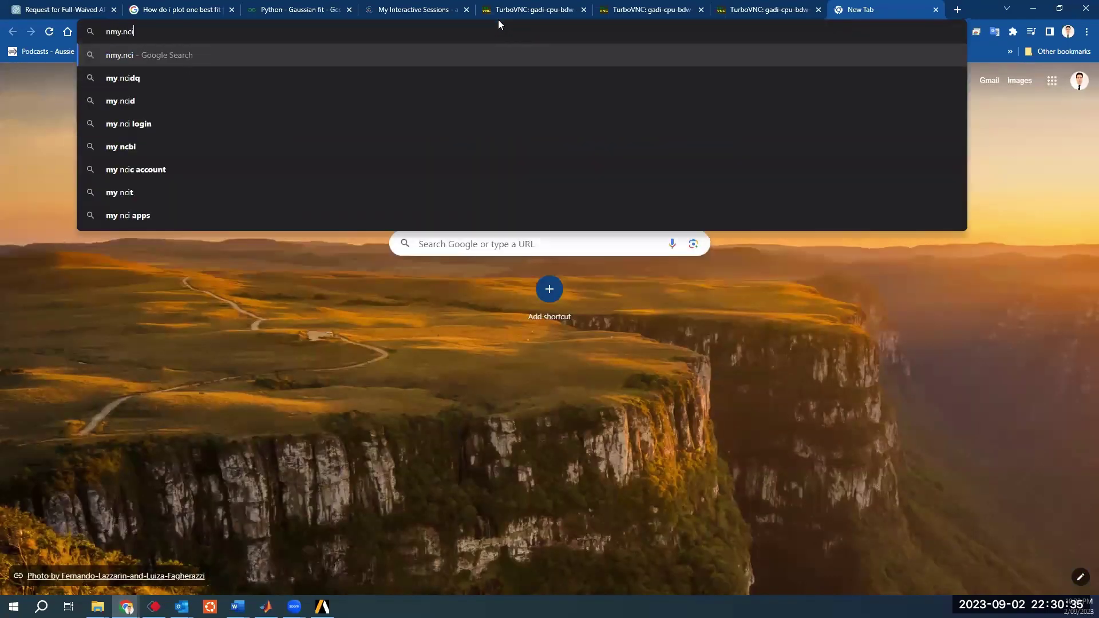
pyautogui.press('Return')
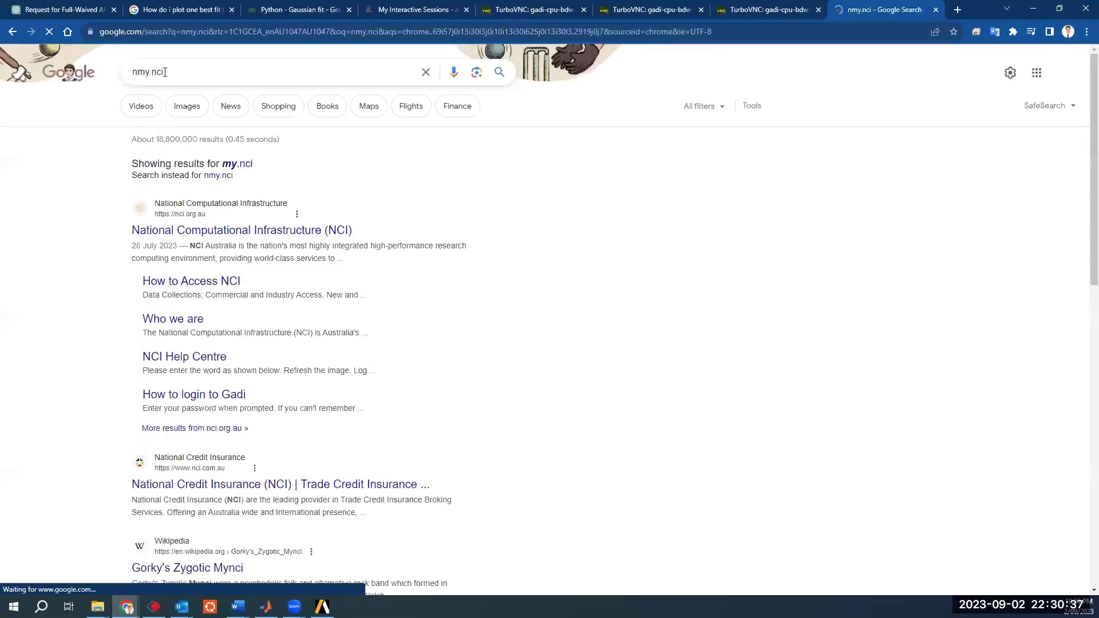
pyautogui.click(138, 72)
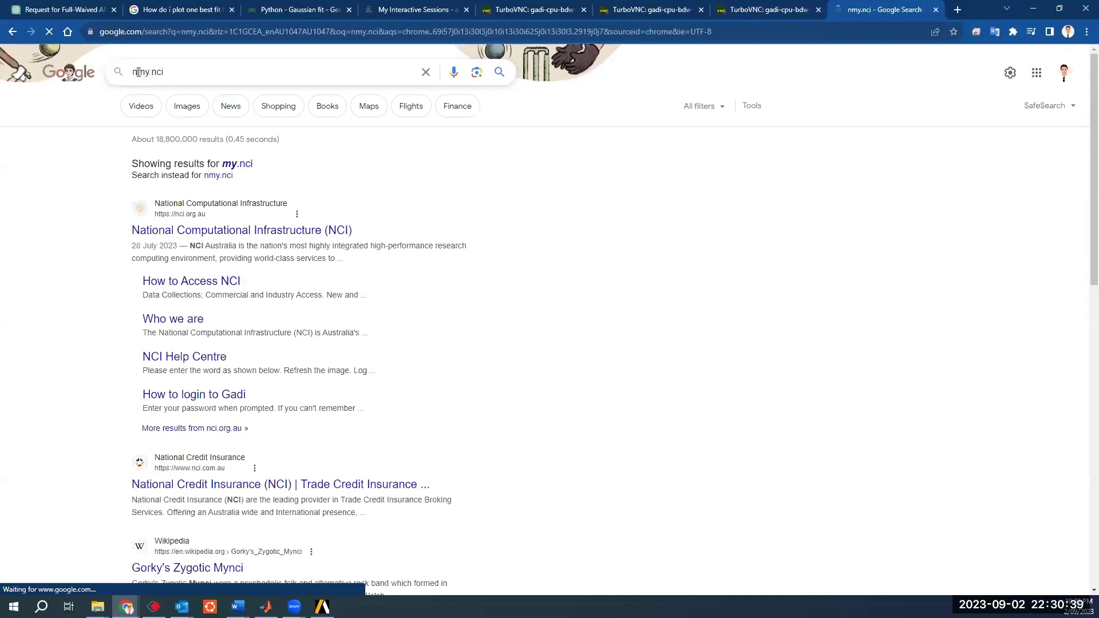
pyautogui.press('BackSpace')
pyautogui.press('Return')
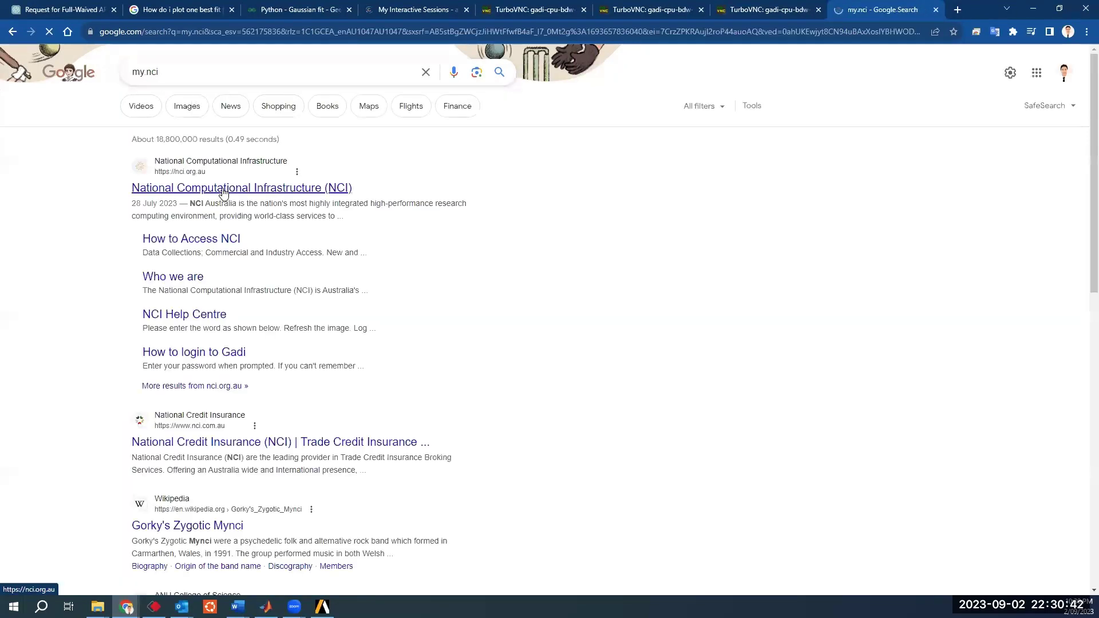
pyautogui.click(223, 193)
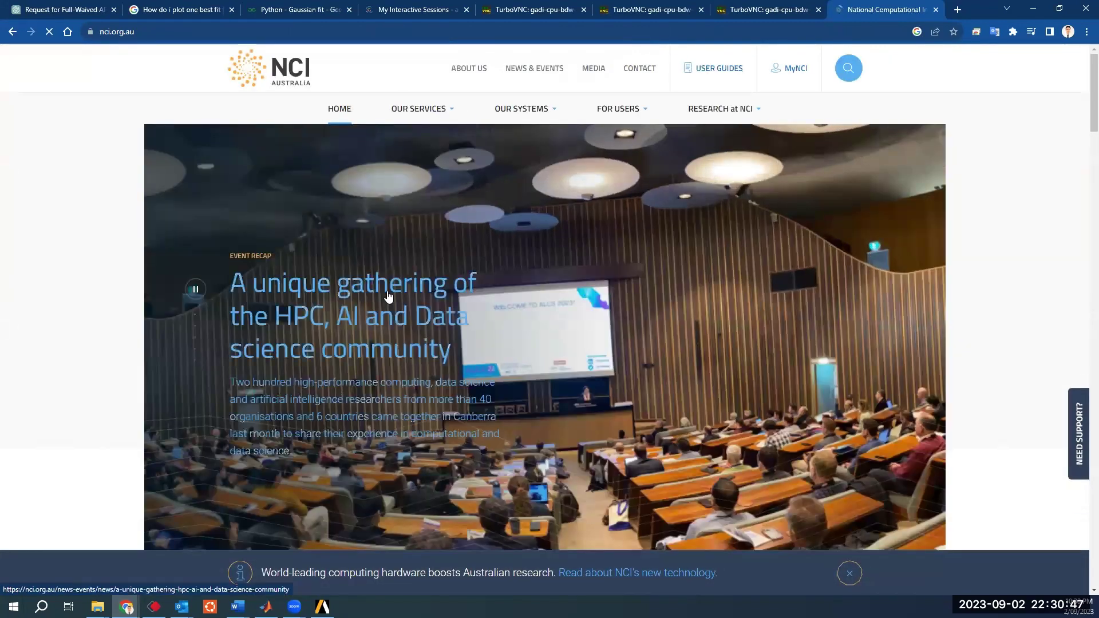
pyautogui.click(797, 68)
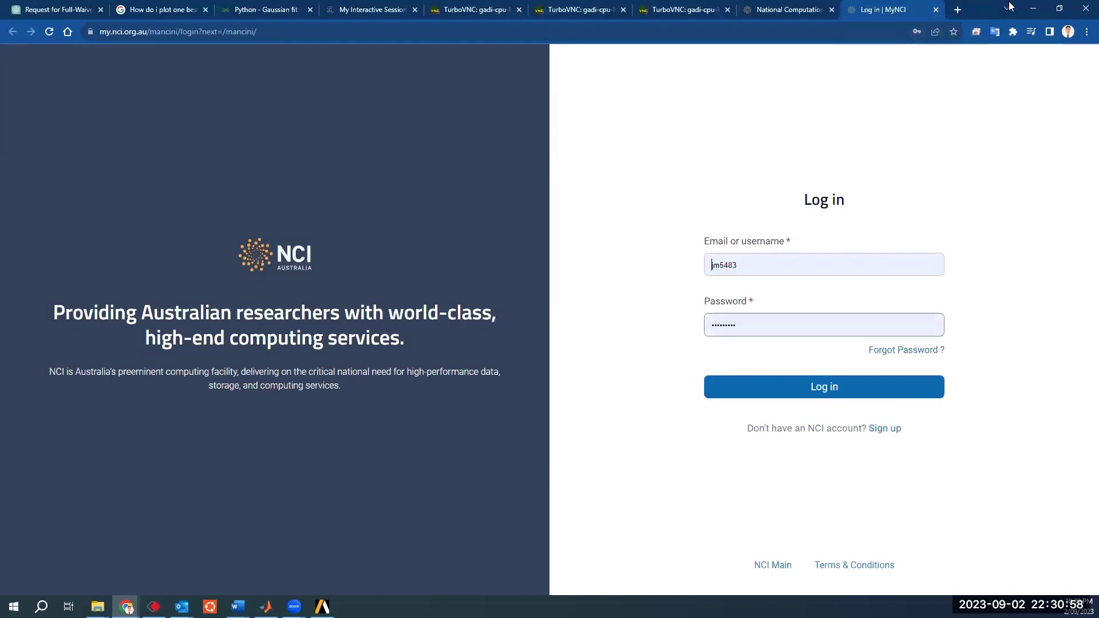
pyautogui.click(1033, 8)
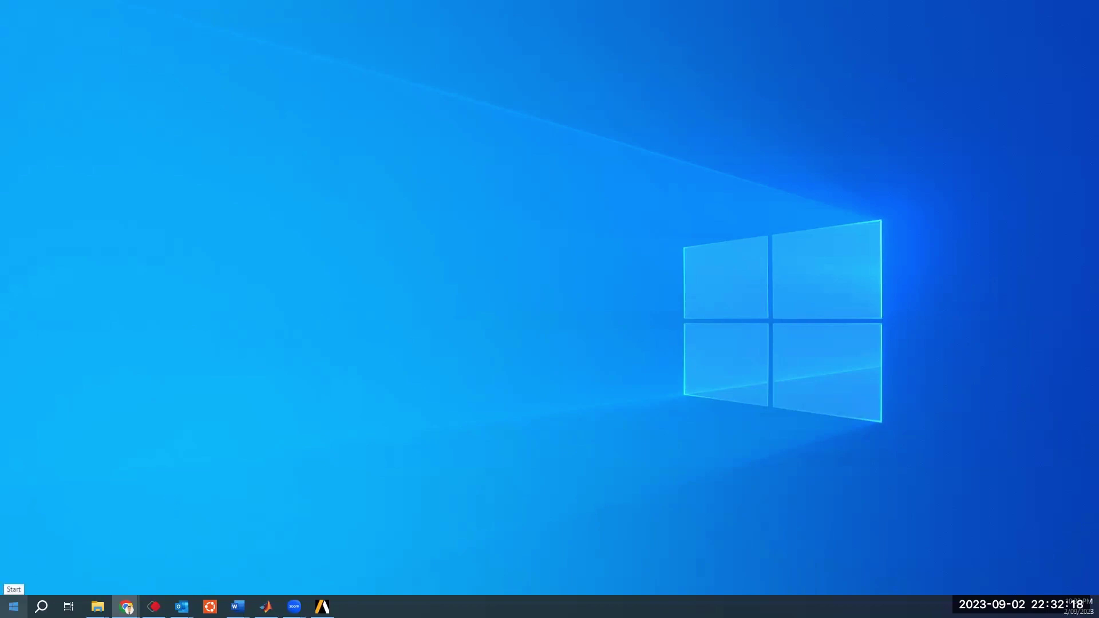
# - Launch WinSCP from the Start menu, pick New Site, and dismiss the Login dialog
pyautogui.click(14, 606)
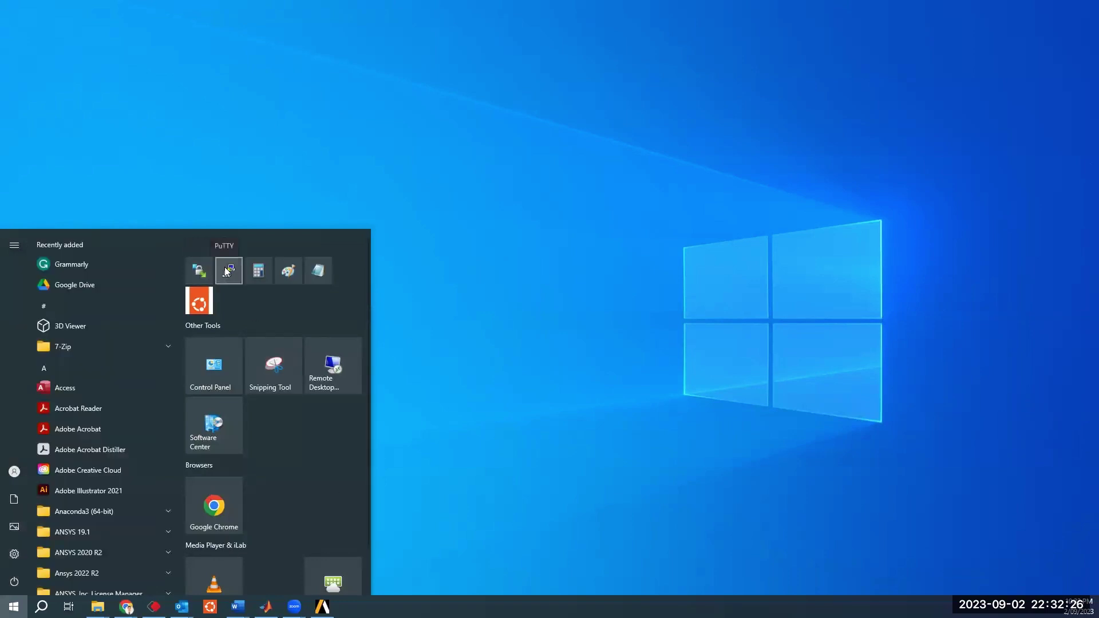
pyautogui.click(204, 267)
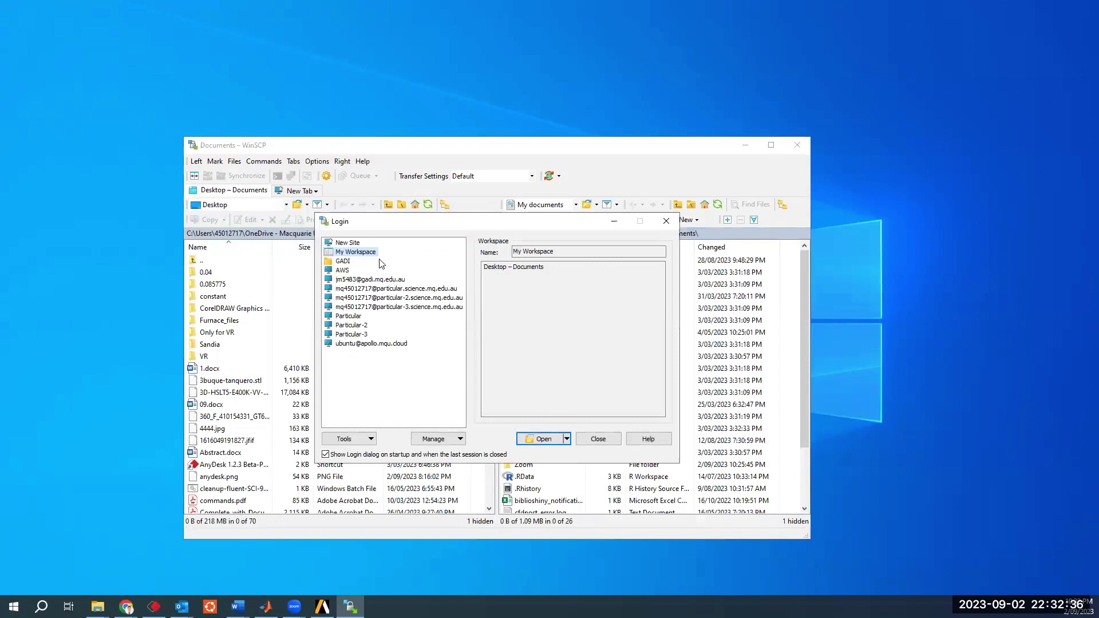
pyautogui.click(353, 243)
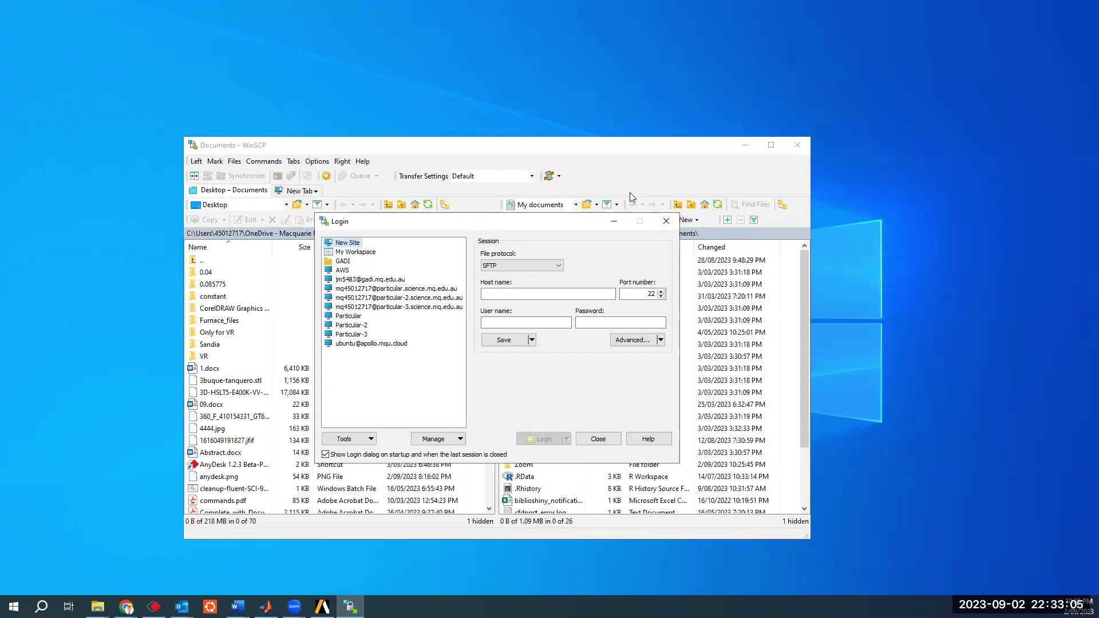
pyautogui.press('Escape')
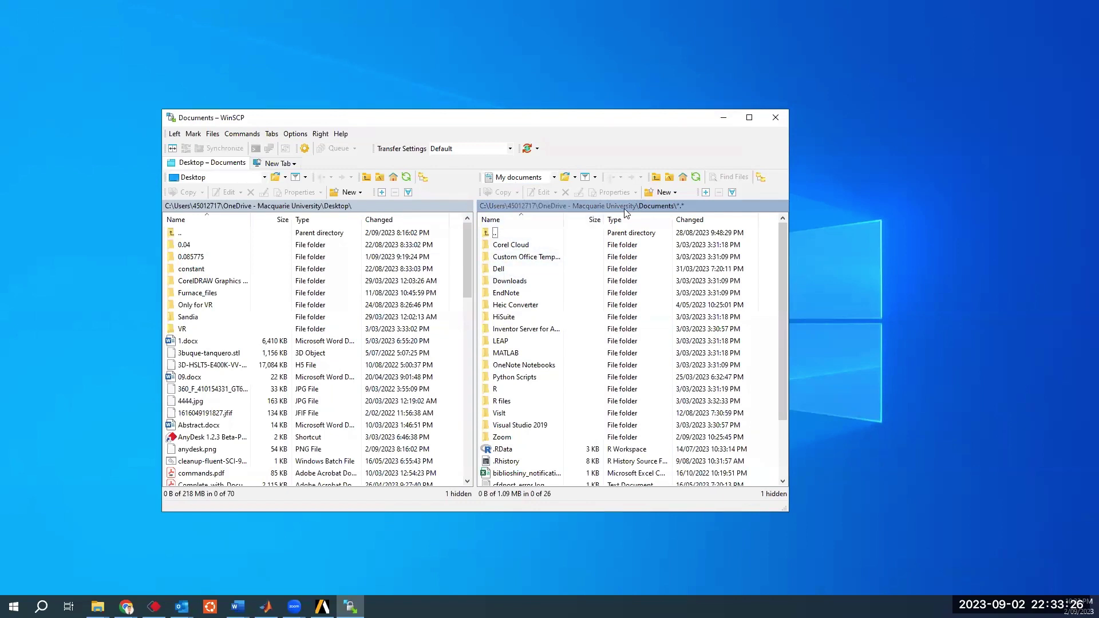
# - Reopen the Login dialog and load the saved Gadi site, checking its user name and host
pyautogui.click(274, 164)
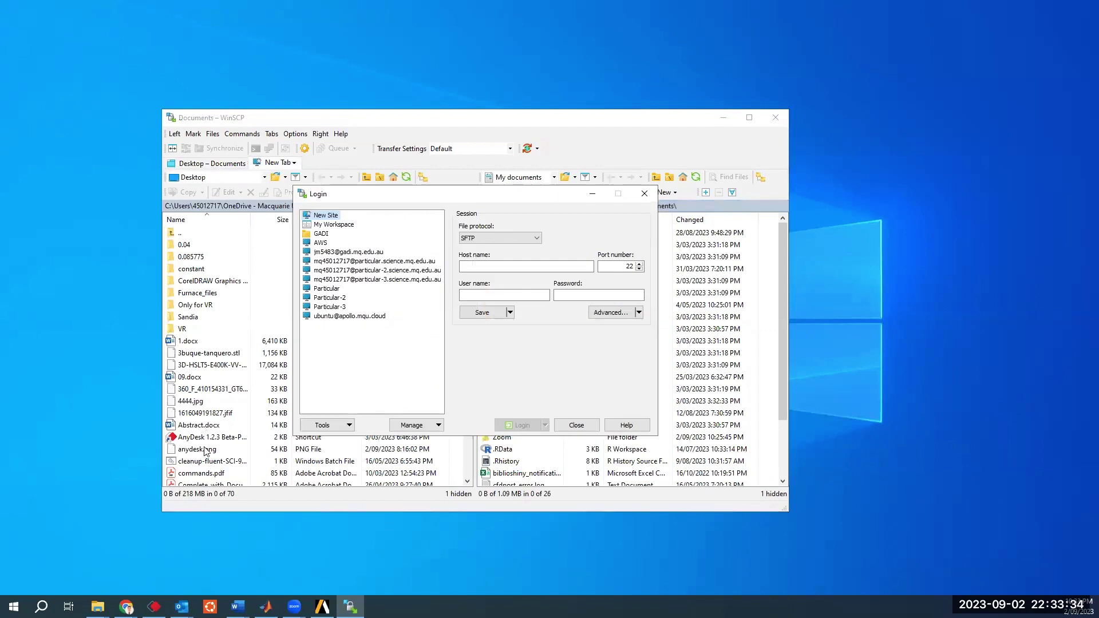
pyautogui.click(645, 194)
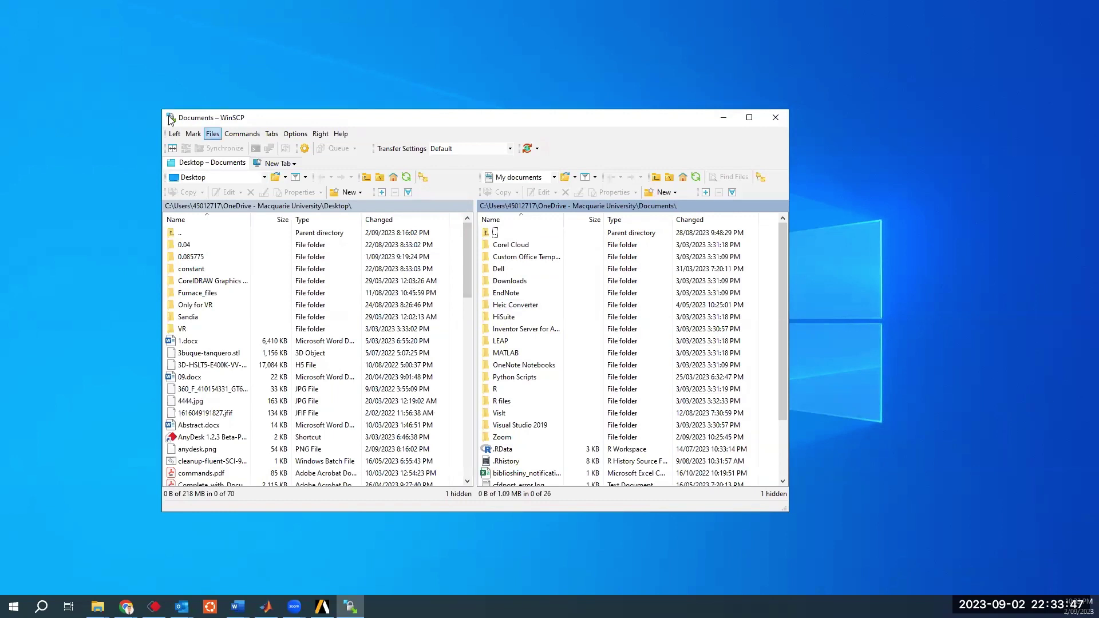
pyautogui.click(263, 163)
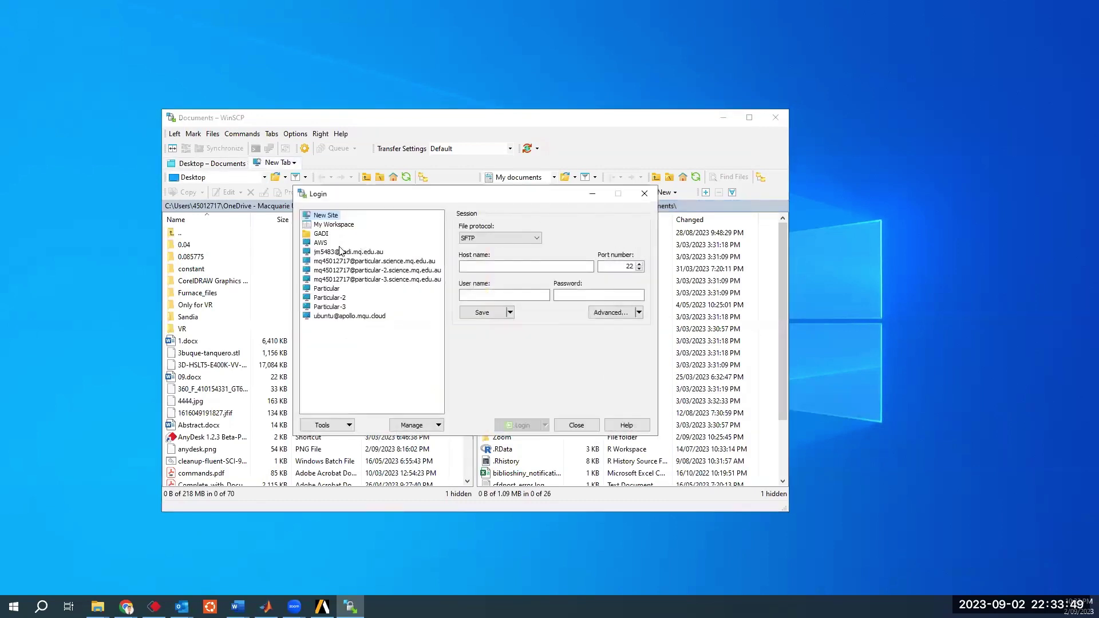
pyautogui.click(358, 253)
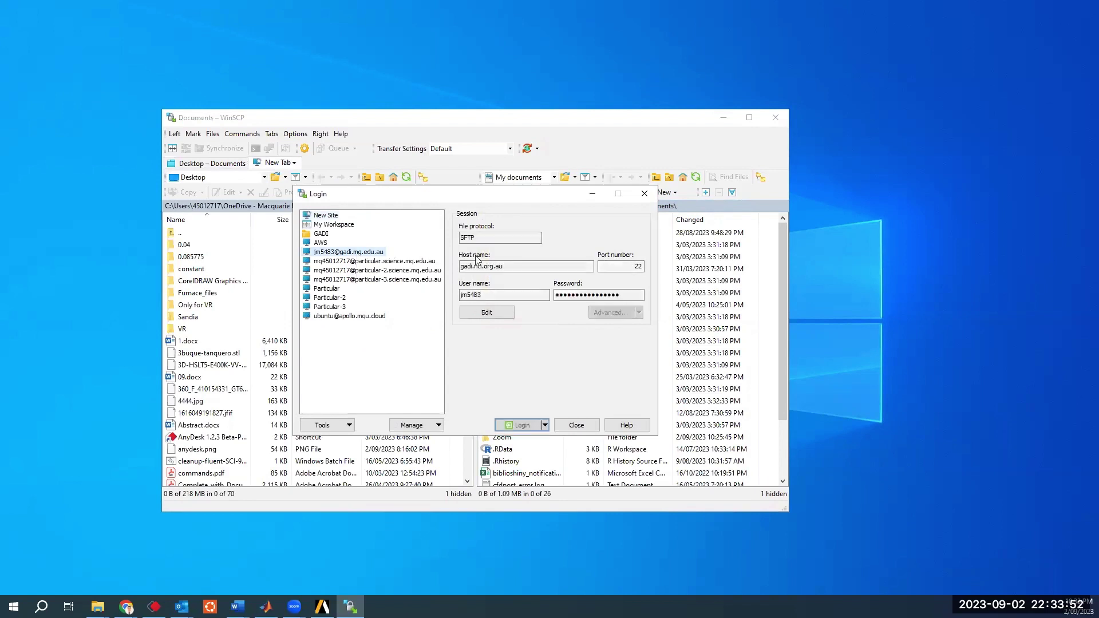
pyautogui.doubleClick(465, 295)
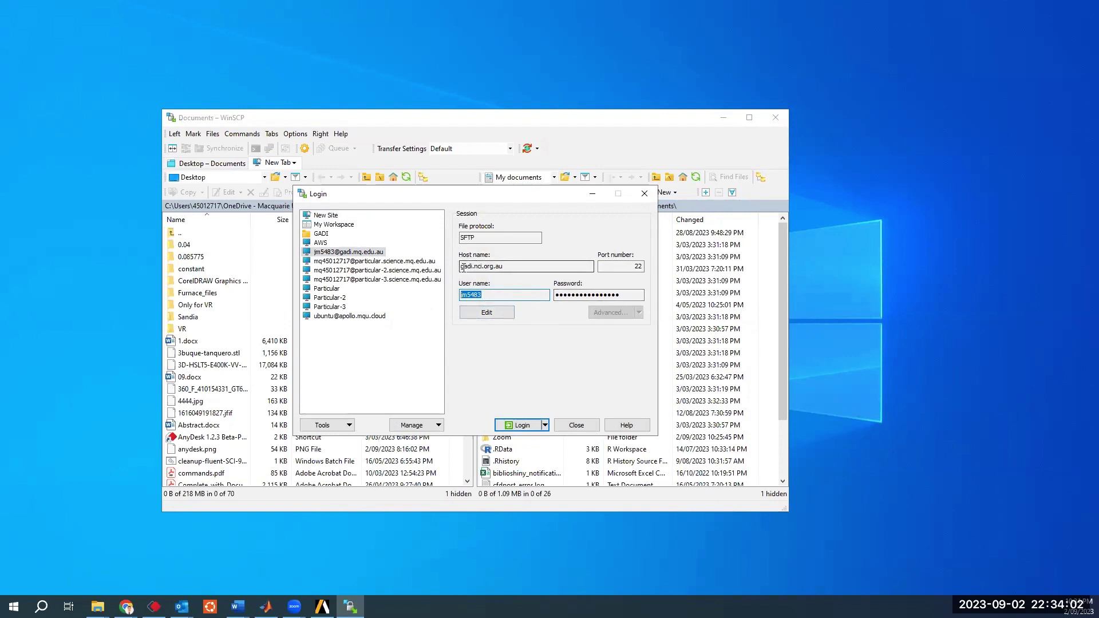
pyautogui.moveTo(462, 267); pyautogui.dragTo(500, 266)
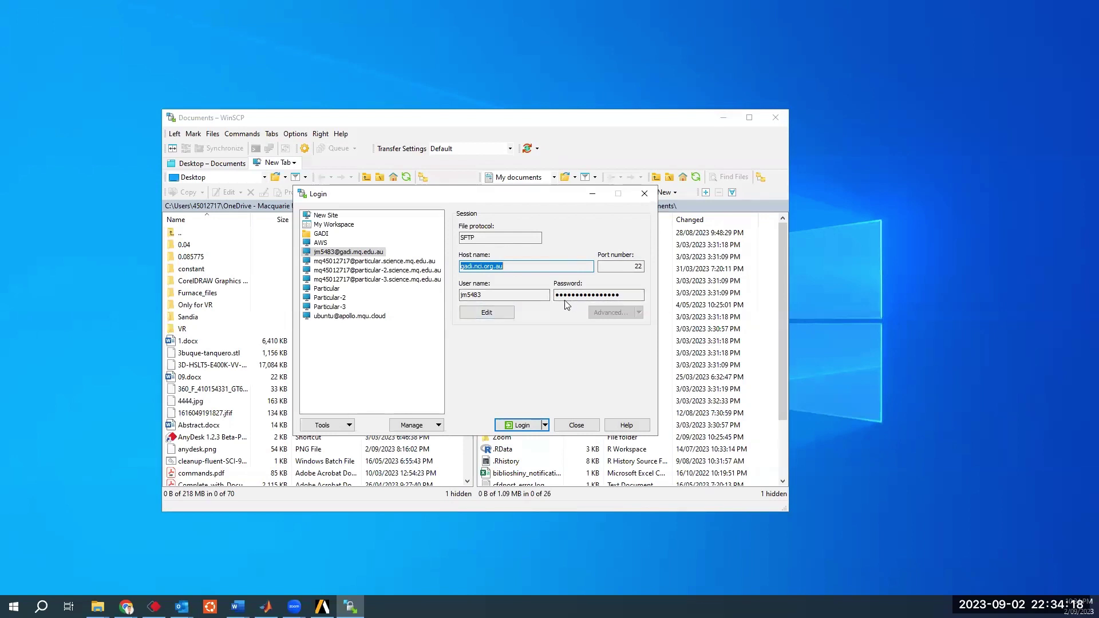
# - Open the Gadi site for editing and try Save As, then cancel, leaving it unchanged
pyautogui.click(490, 313)
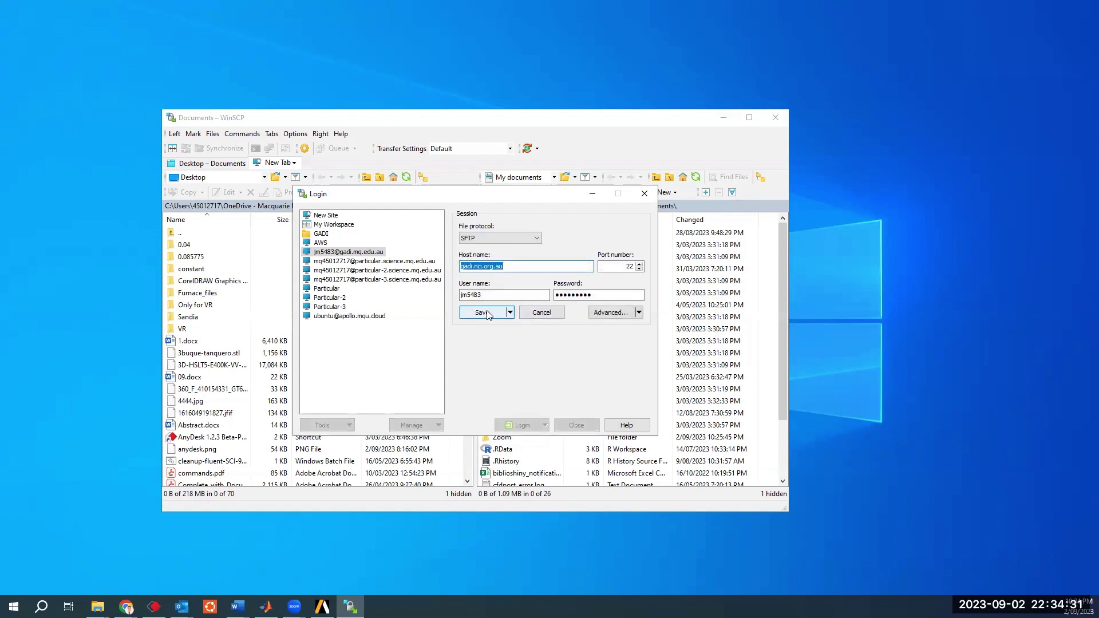
pyautogui.click(510, 312)
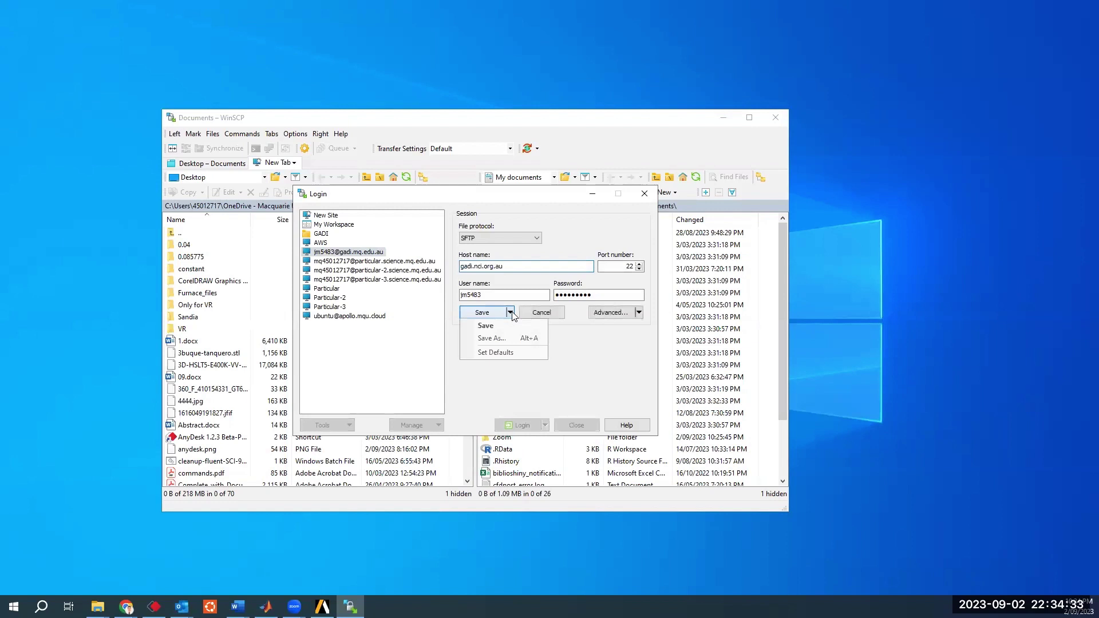
pyautogui.click(514, 344)
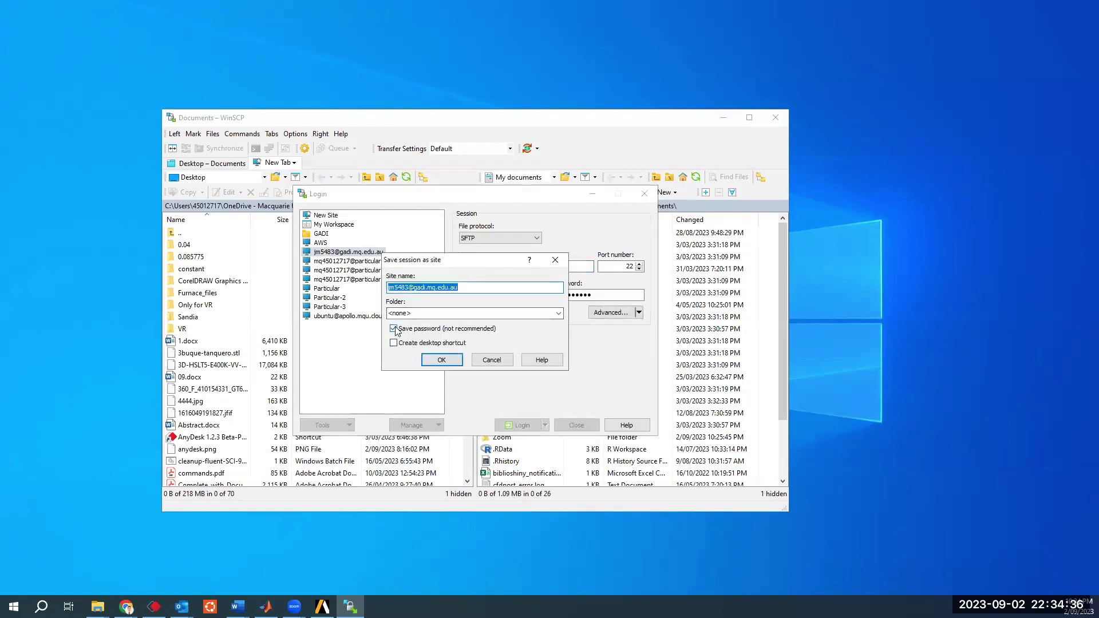
pyautogui.click(492, 361)
pyautogui.click(542, 314)
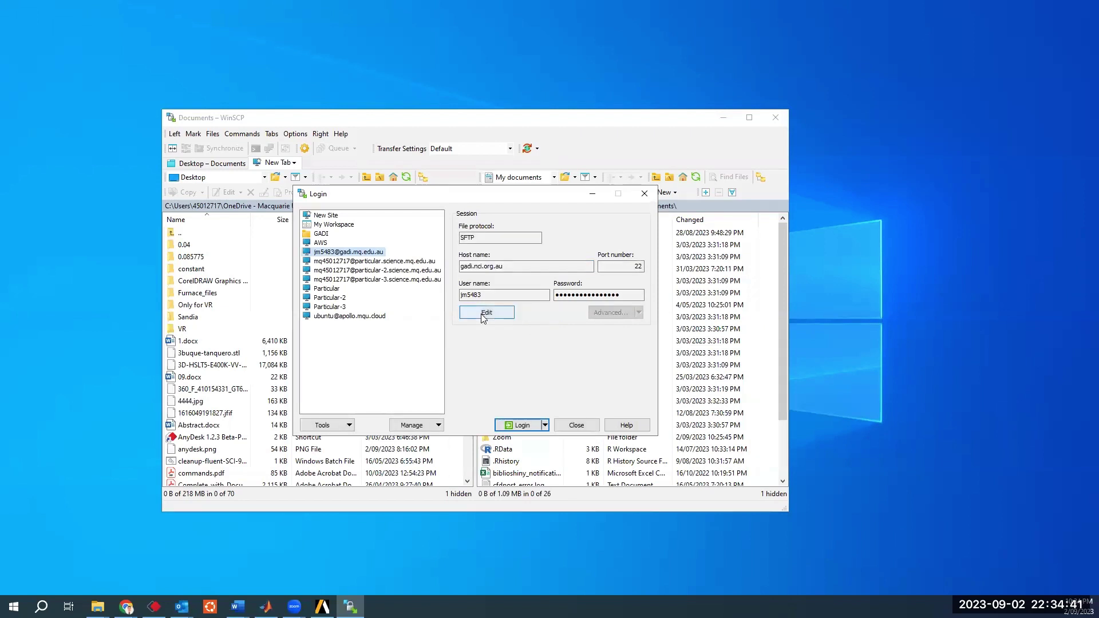
# - Log in to Gadi and navigate via /home/576/ into the user's own home folder
pyautogui.click(509, 425)
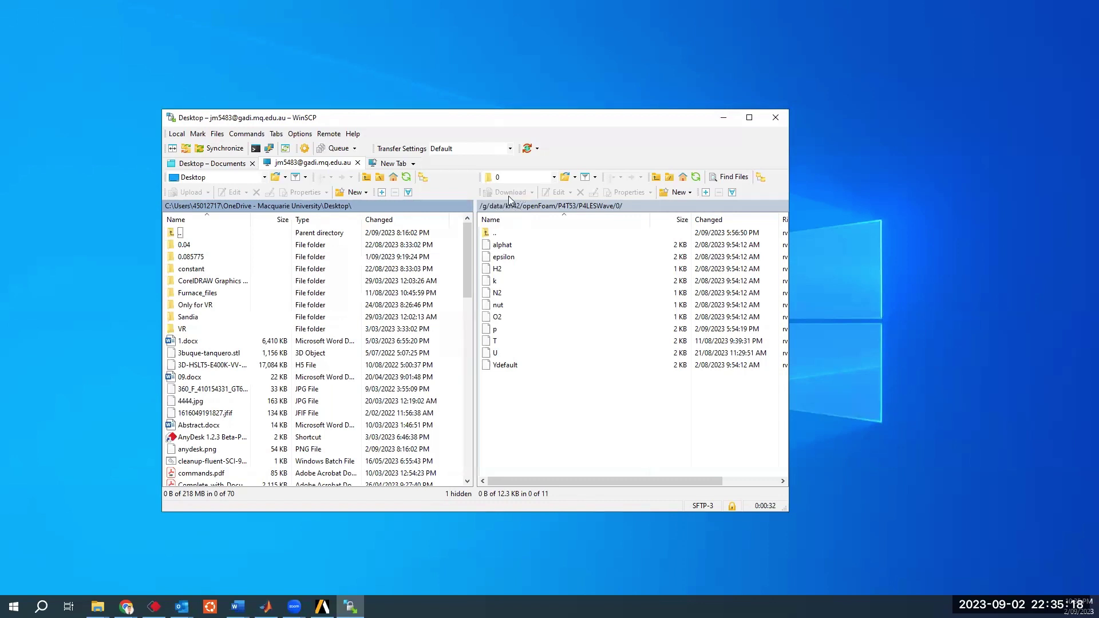
pyautogui.click(683, 177)
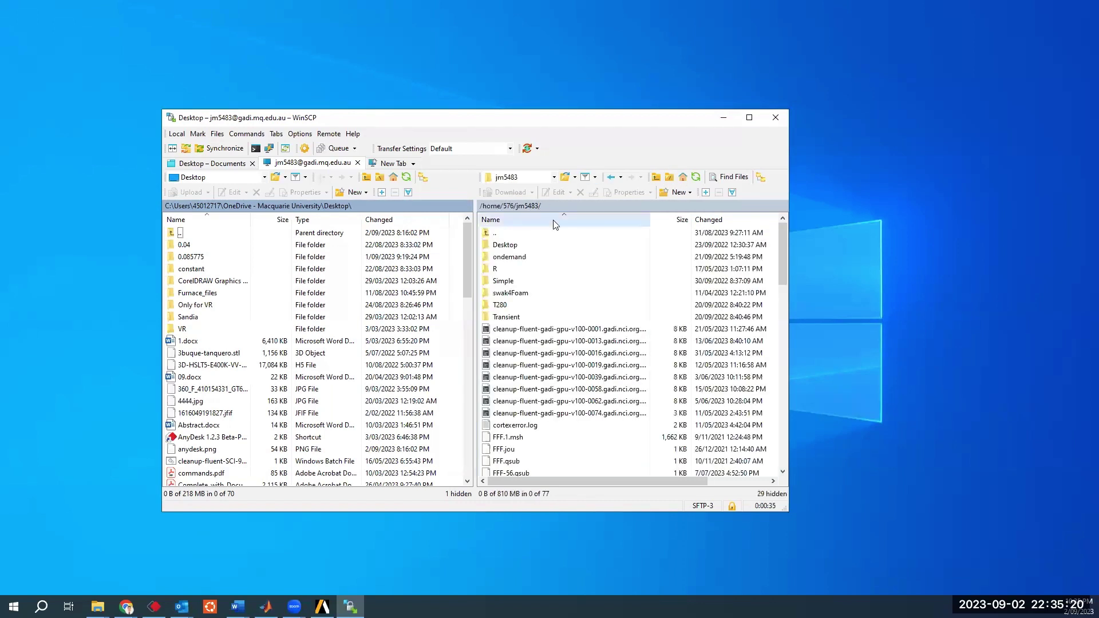
pyautogui.click(508, 208)
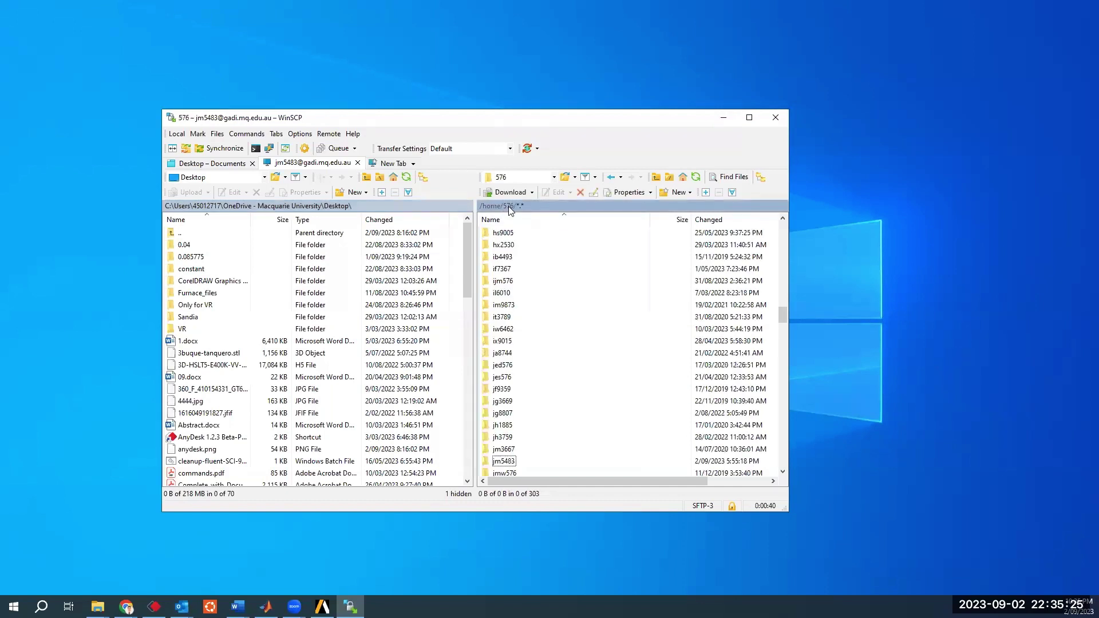
pyautogui.doubleClick(504, 462)
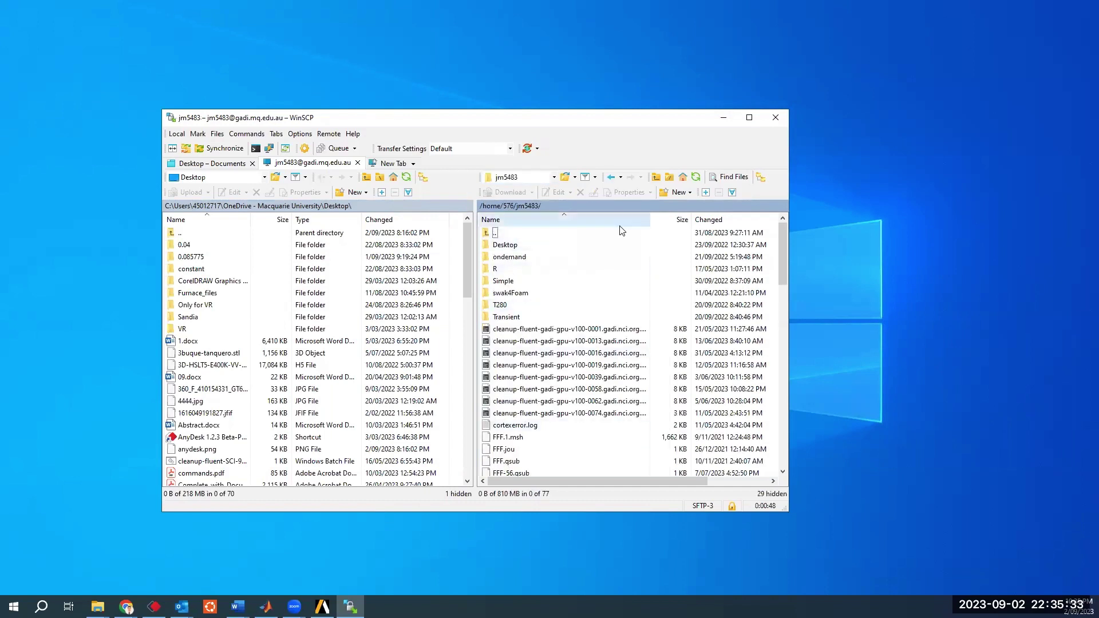
# - Create a new remote directory named Test in the home folder and open it
pyautogui.click(677, 195)
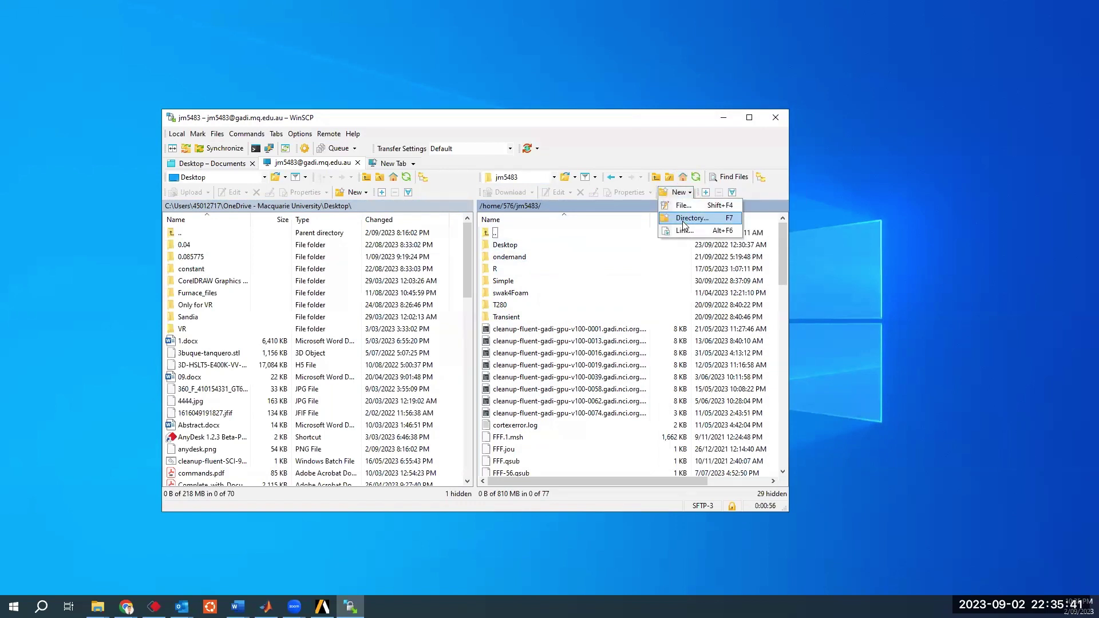
pyautogui.click(683, 221)
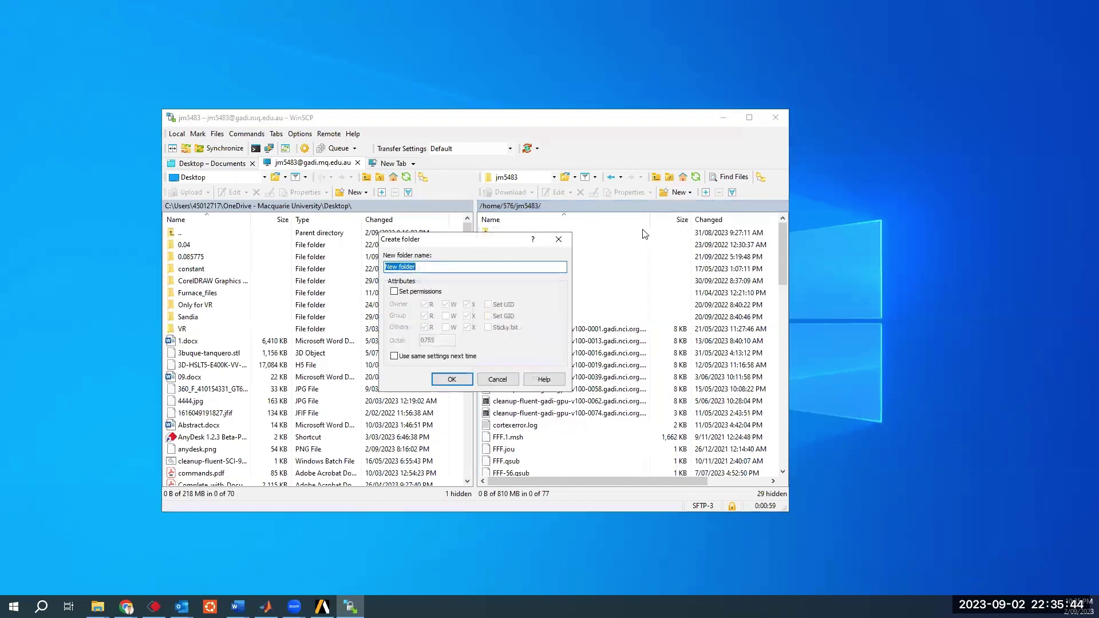
pyautogui.write('Test')
pyautogui.press('Return')
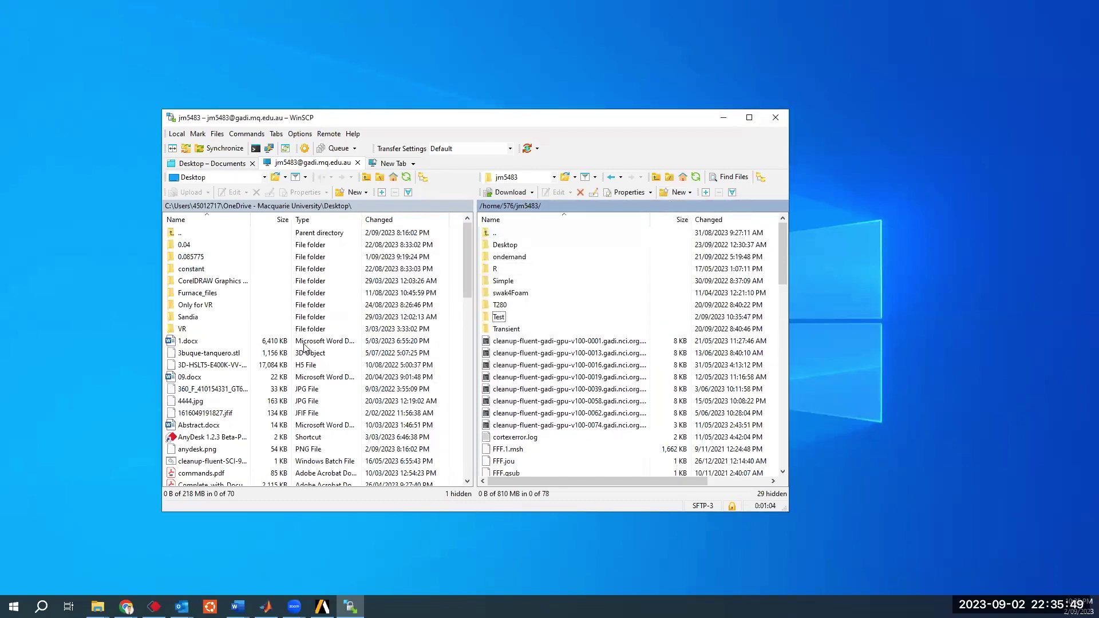
pyautogui.scroll(-6, 255, 369)
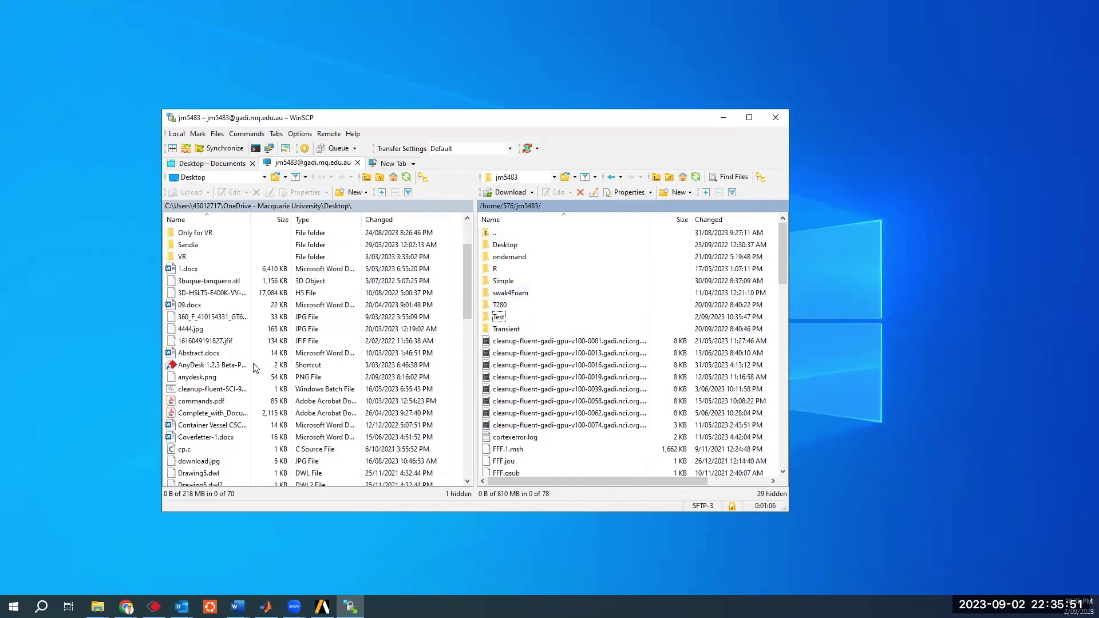
pyautogui.scroll(-6, 256, 373)
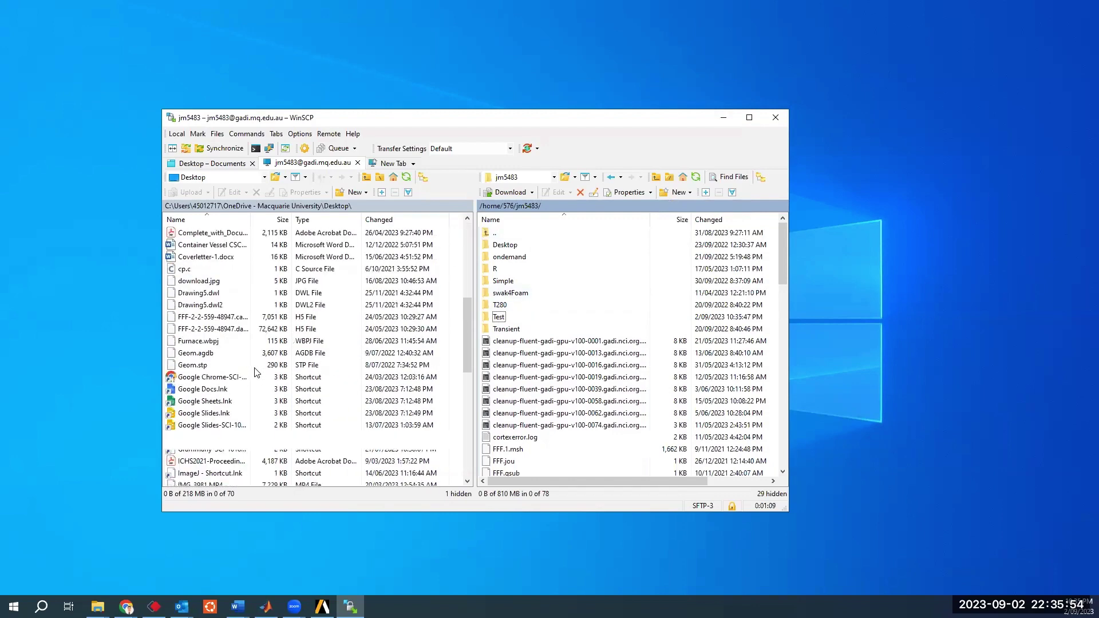
pyautogui.scroll(10, 257, 373)
pyautogui.doubleClick(504, 316)
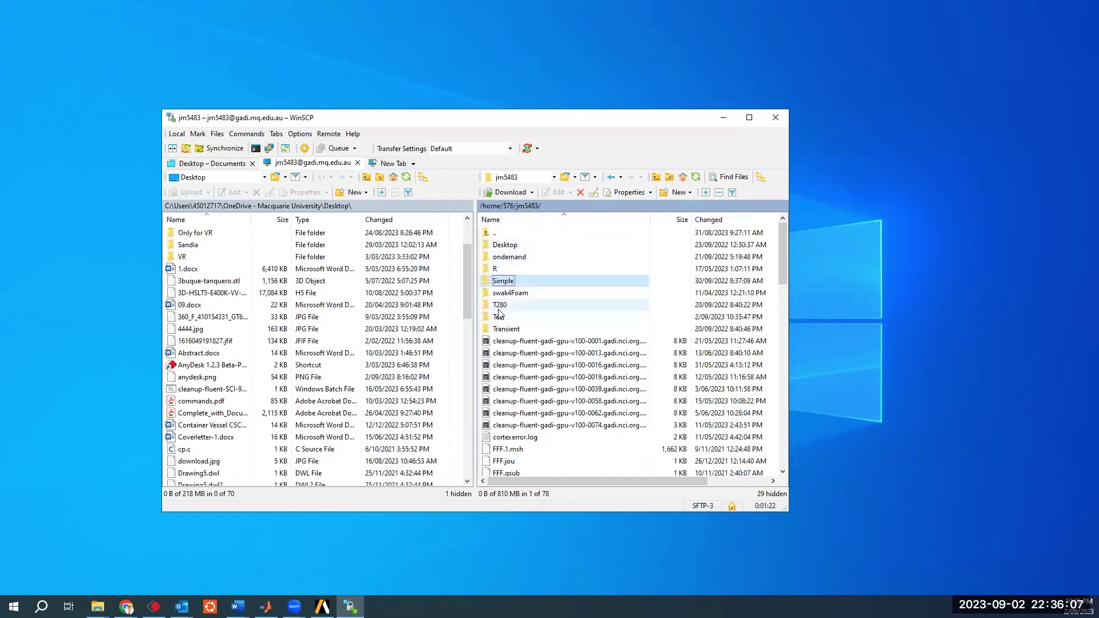
# - Look inside the remote Transient folder and return to the home folder
pyautogui.doubleClick(505, 330)
pyautogui.press('BackSpace')
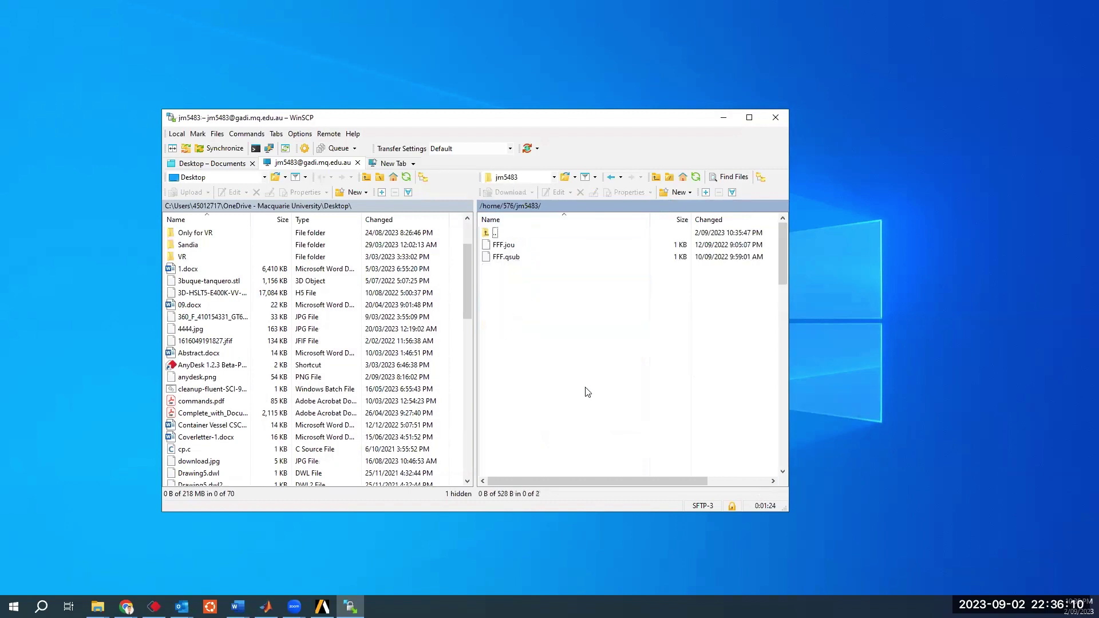
pyautogui.scroll(-8, 542, 454)
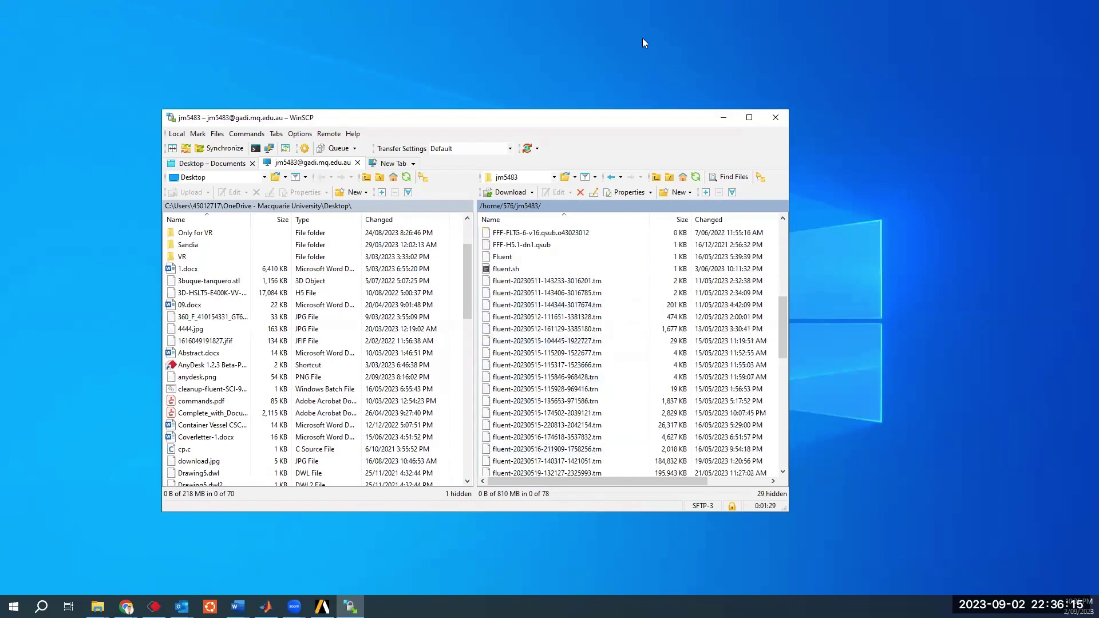
pyautogui.click(597, 25)
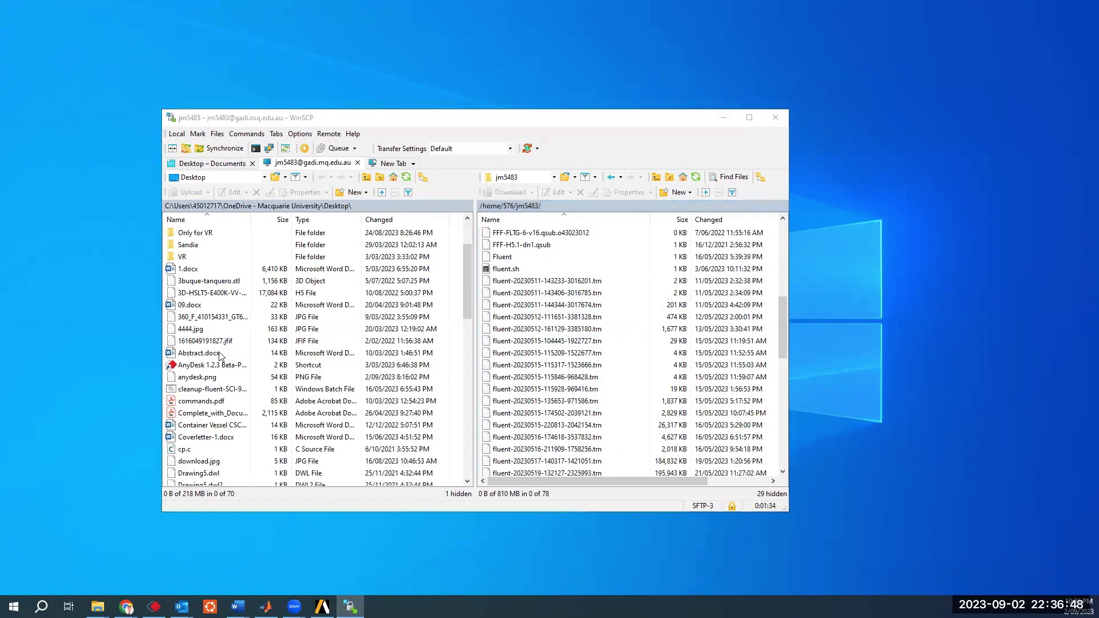
# - Browse the local pane to Furnace_files\dp0, select FFF-1.cas.h5, and open the remote Test folder
pyautogui.click(194, 368)
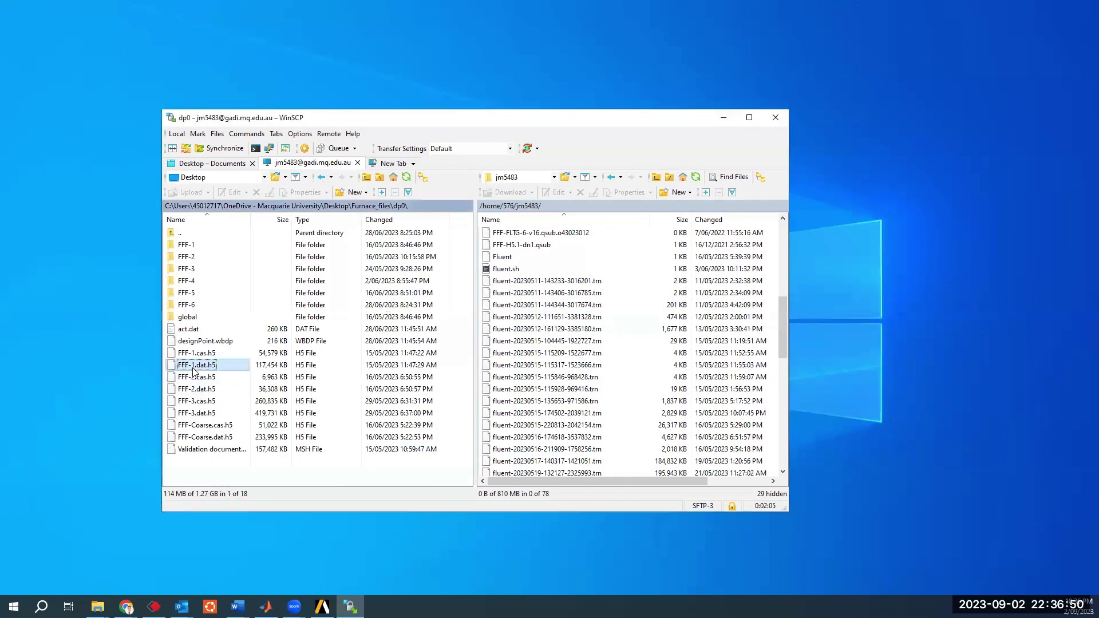
pyautogui.click(201, 353)
pyautogui.scroll(5, 604, 284)
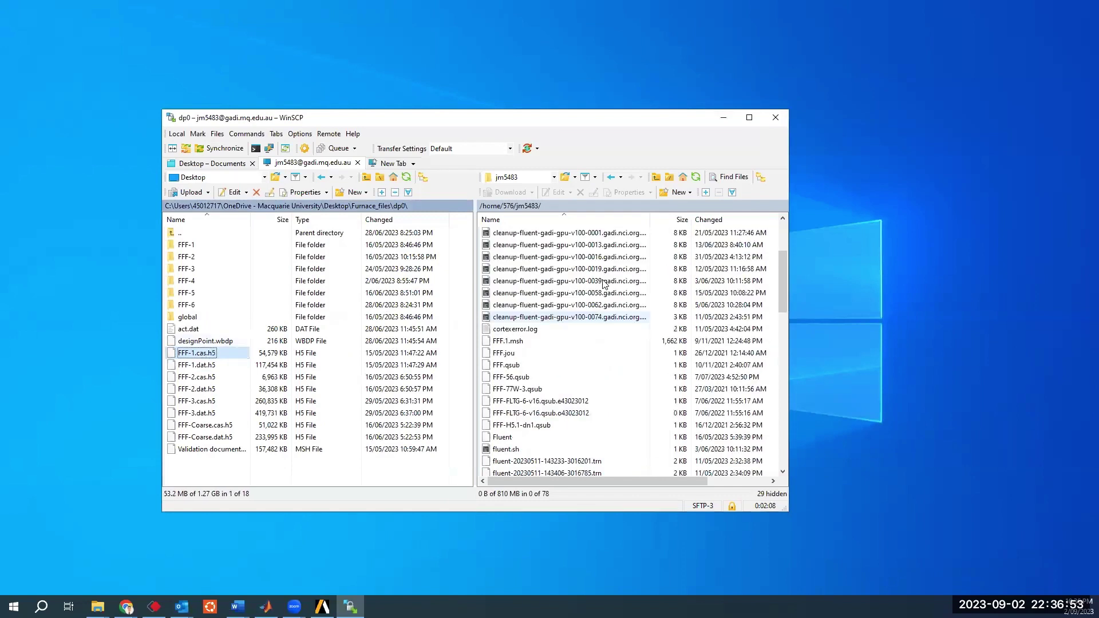
pyautogui.scroll(3, 604, 285)
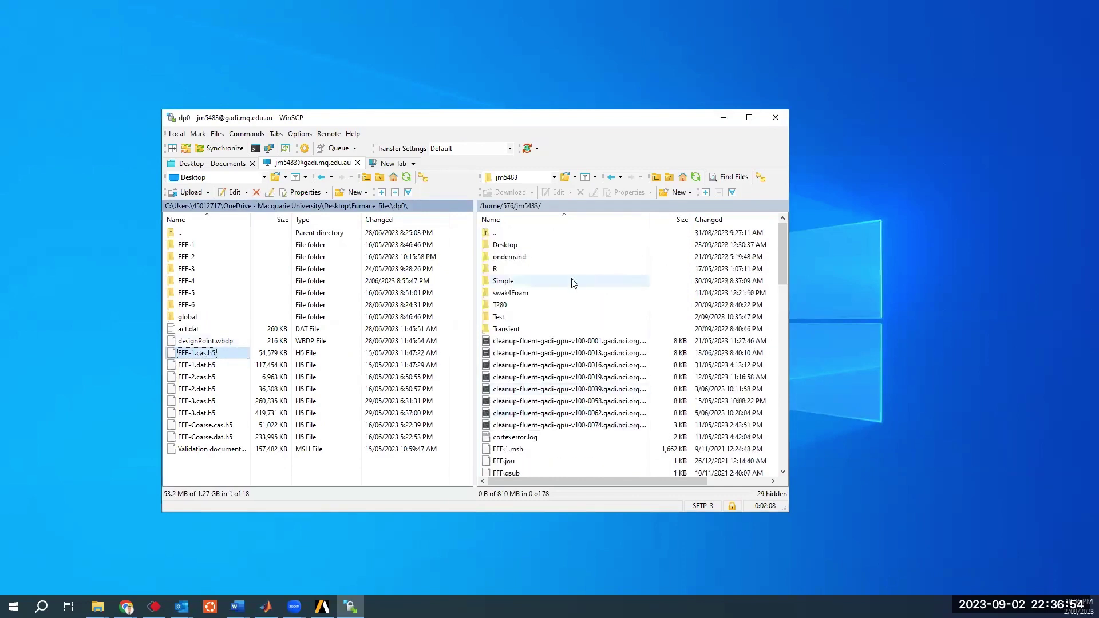
pyautogui.doubleClick(500, 318)
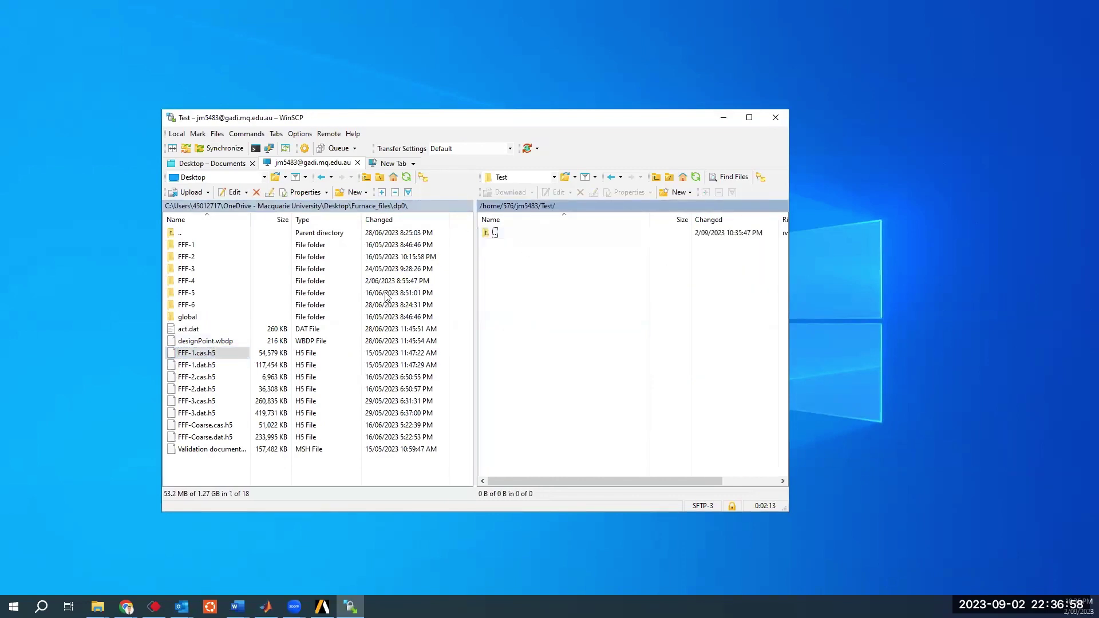
pyautogui.click(196, 354)
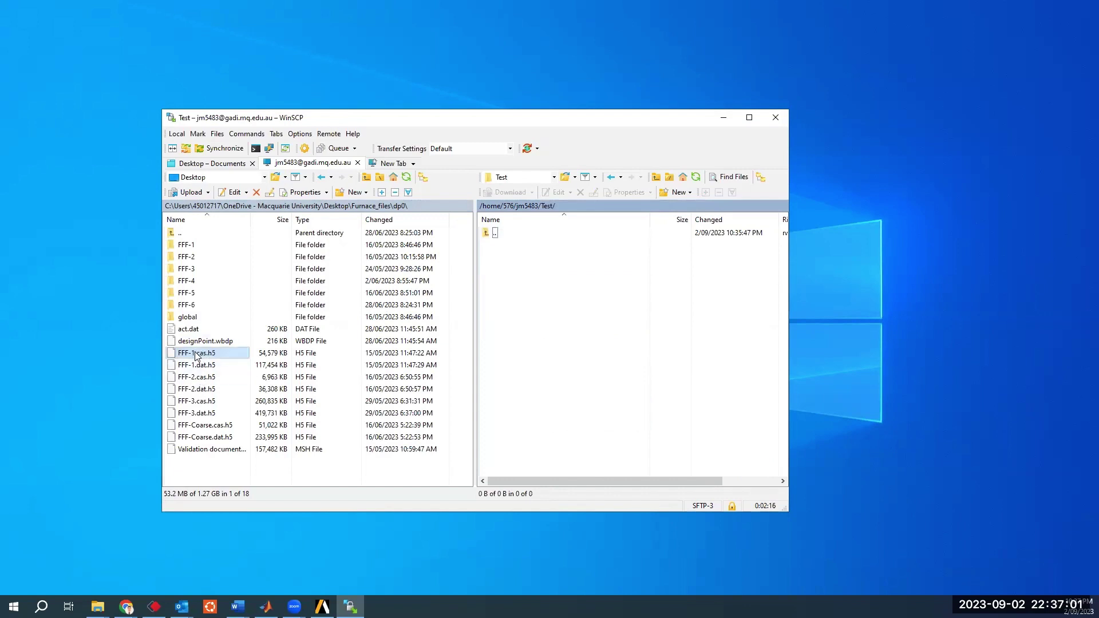
# - Drag FFF-1.cas.h5 (54,579 KB) from local dp0 into Gadi's Test folder
pyautogui.moveTo(196, 353); pyautogui.dragTo(491, 289)
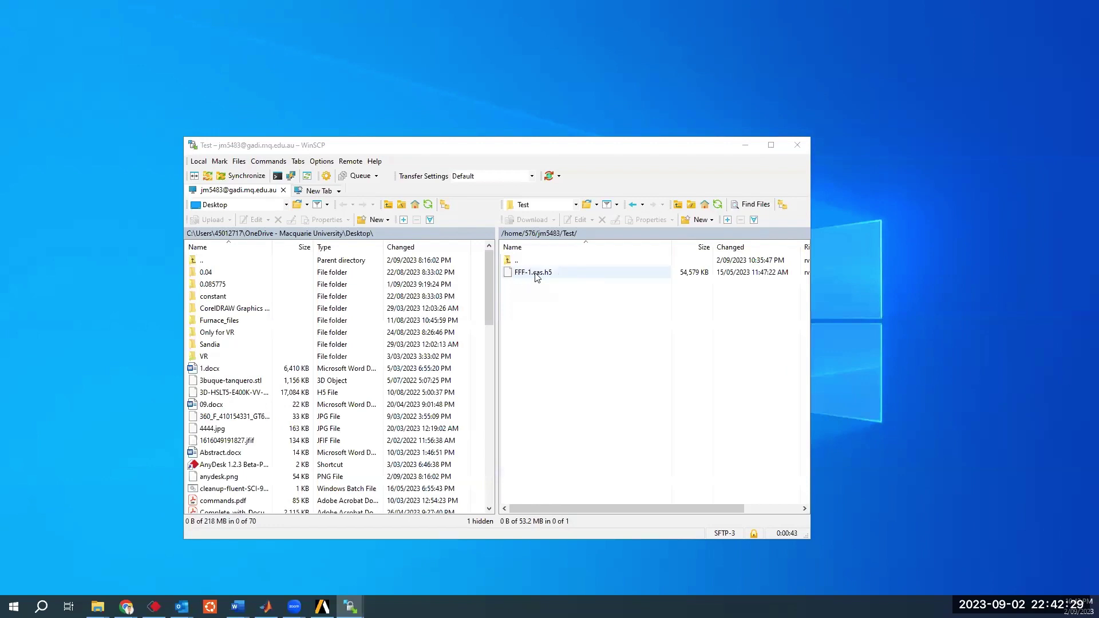
# - Bring Chrome forward and load are.nci.org.au in a new tab
pyautogui.moveTo(126, 606)
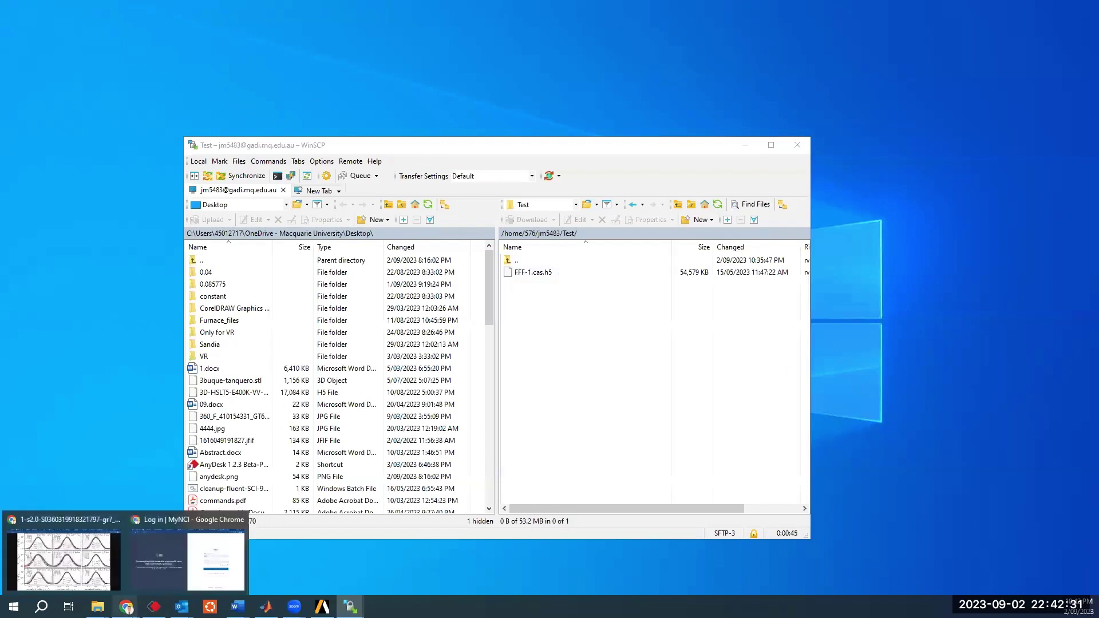
pyautogui.click(150, 575)
pyautogui.click(957, 10)
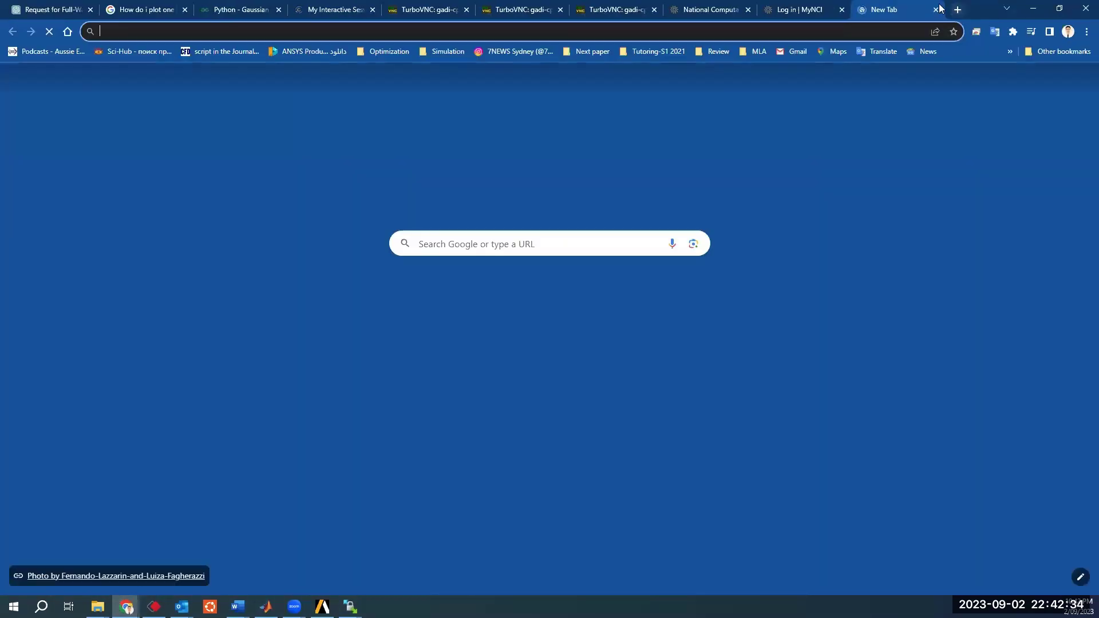
pyautogui.write('are')
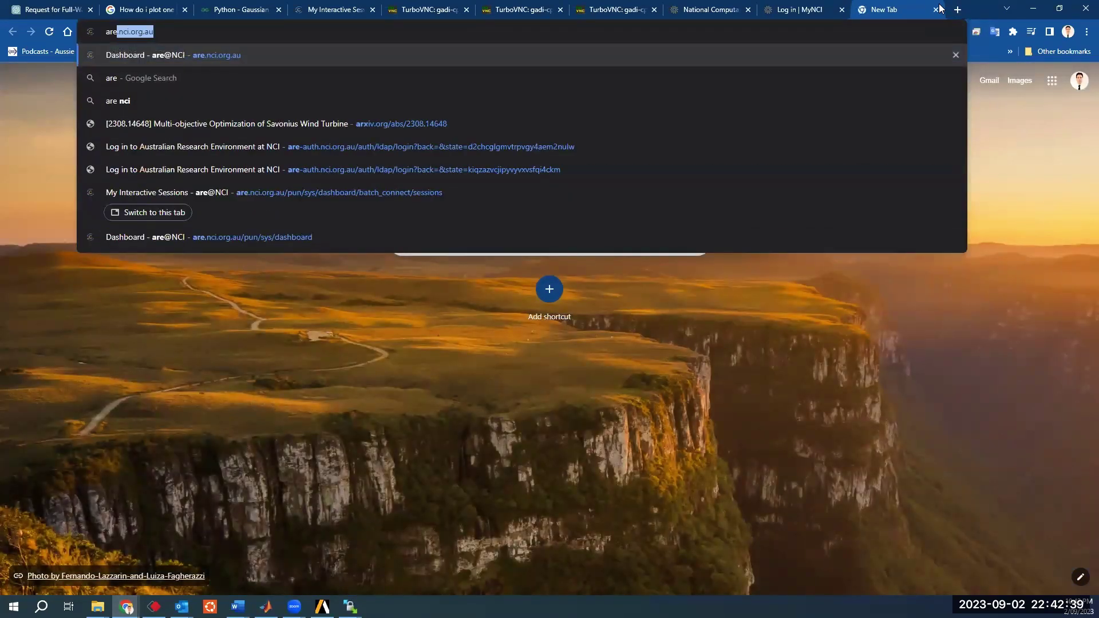
pyautogui.press('Return')
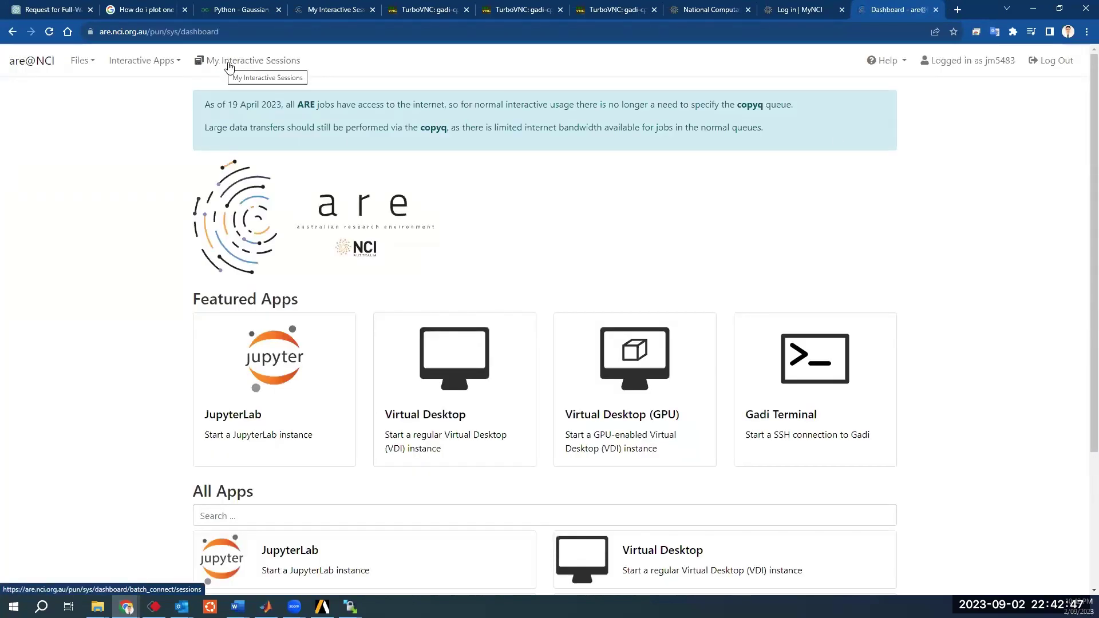
pyautogui.scroll(-2, 258, 356)
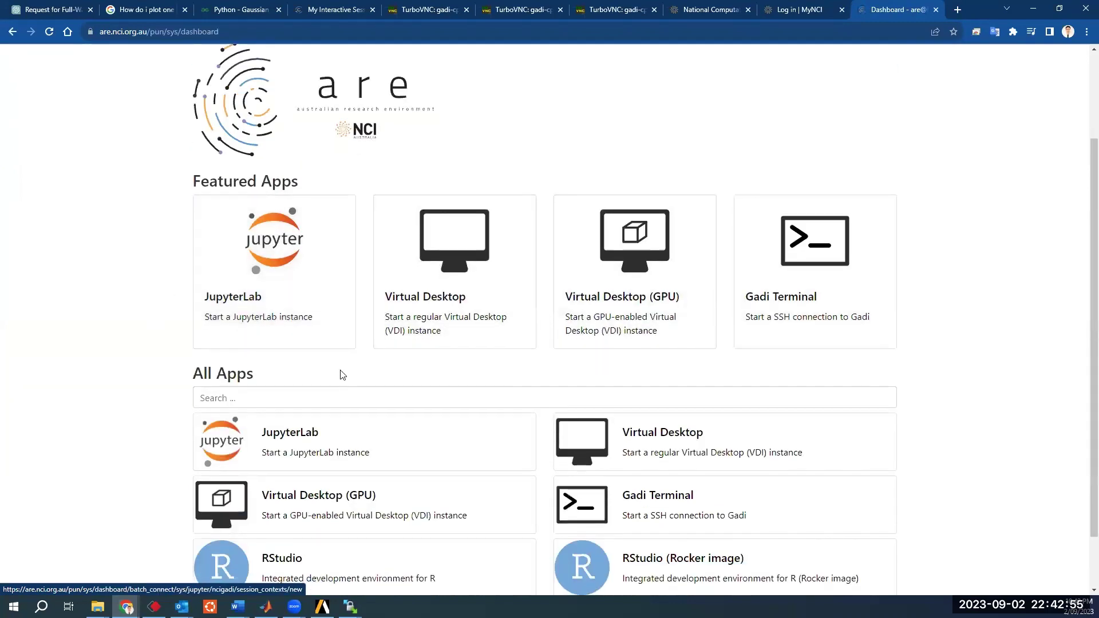
pyautogui.scroll(-2, 277, 502)
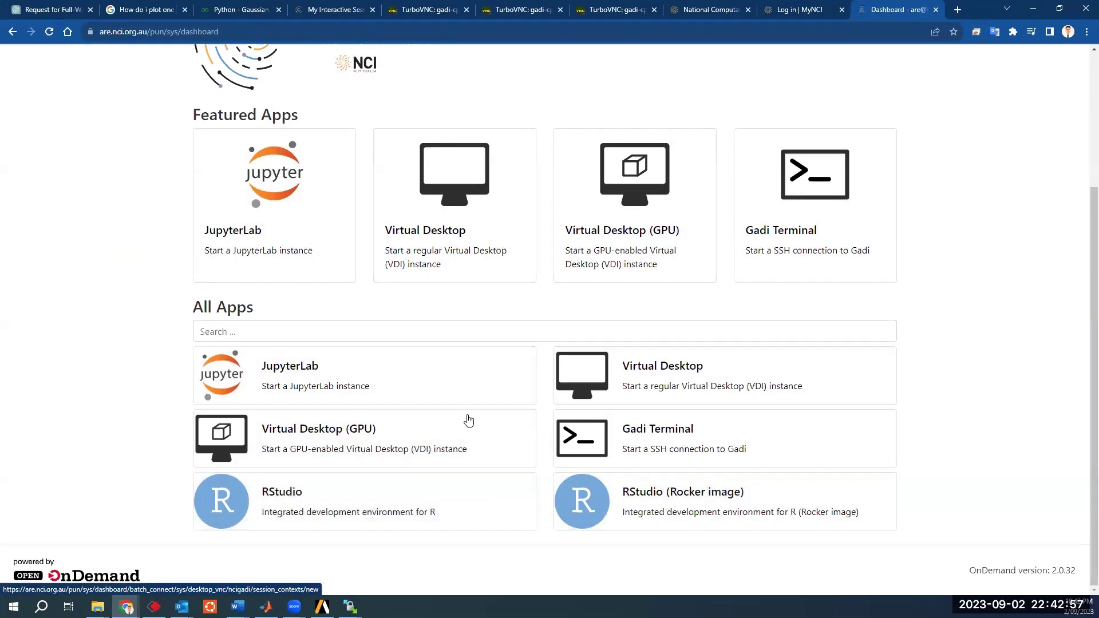
pyautogui.scroll(2, 351, 373)
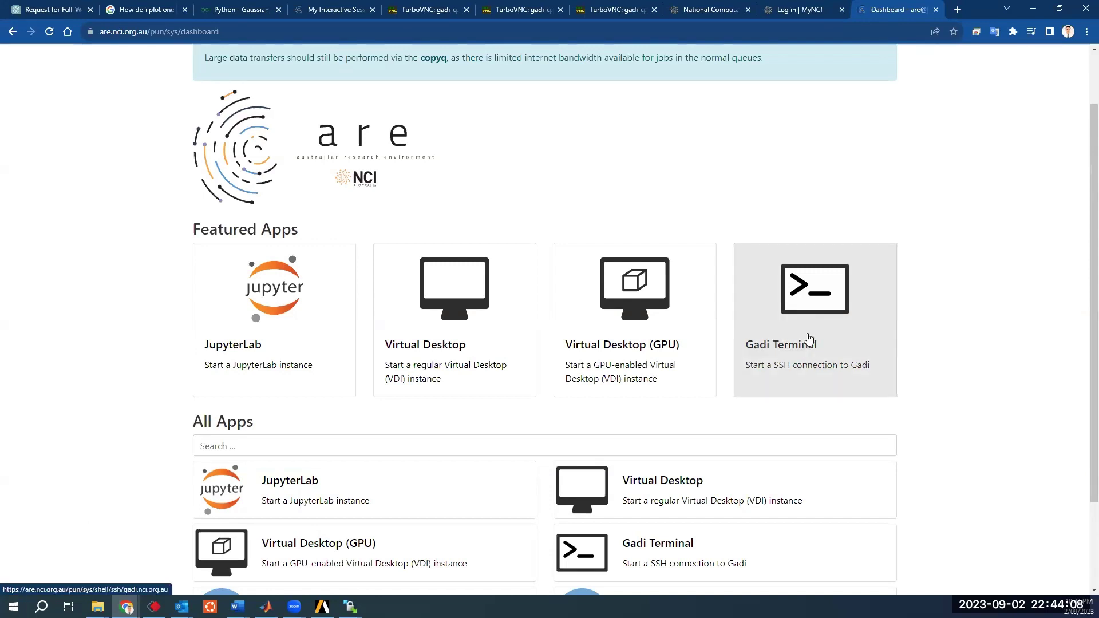
pyautogui.click(804, 310)
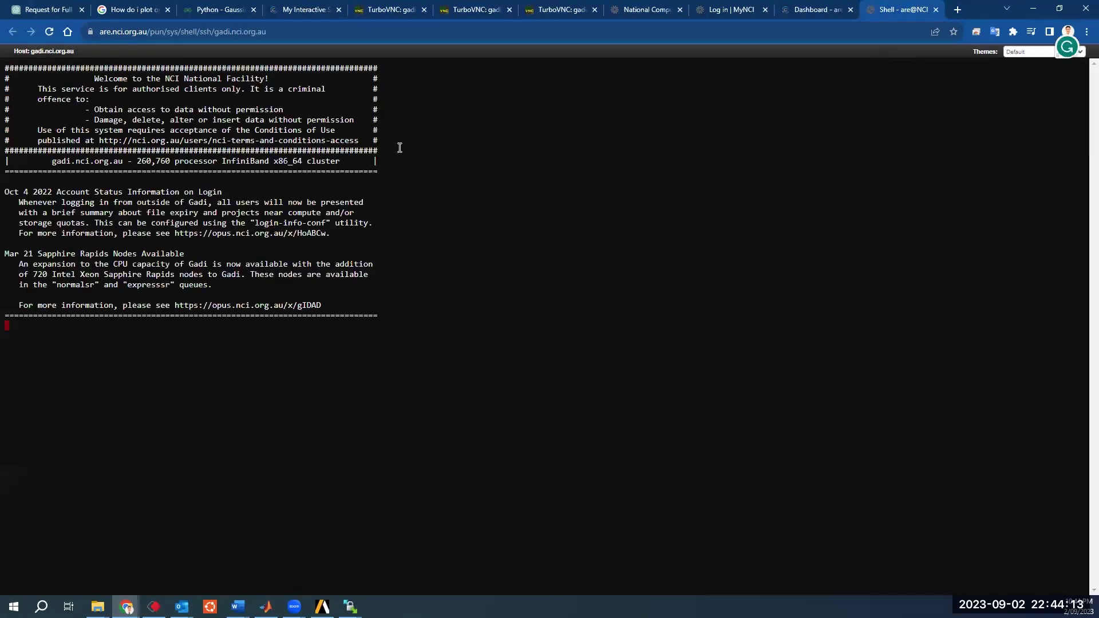
pyautogui.click(937, 10)
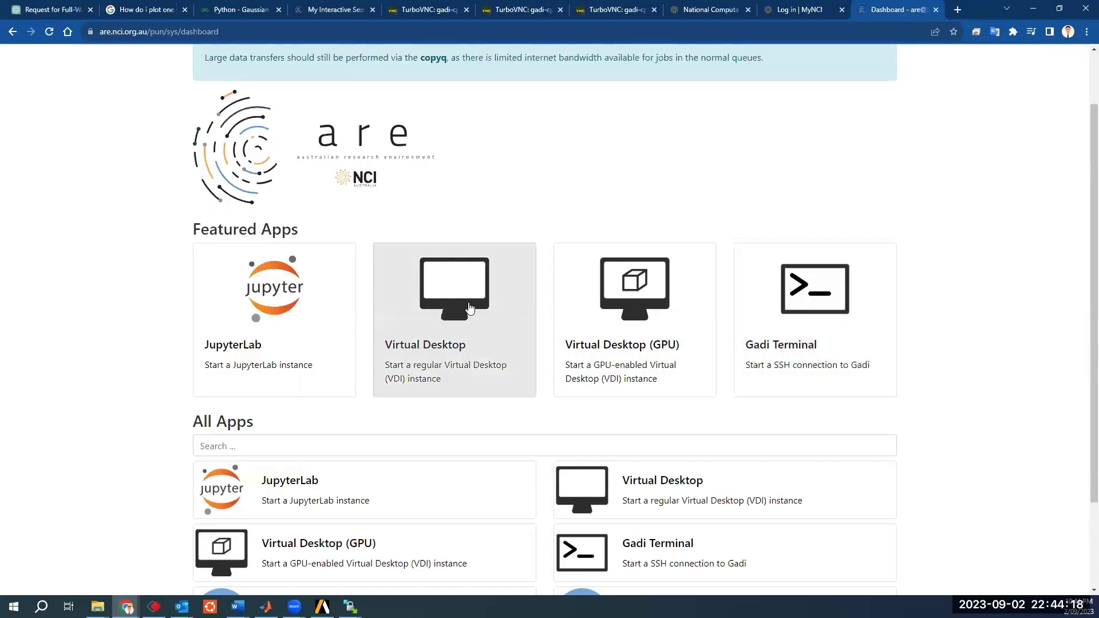
# - Open the VDI Desktop launch form and review the queue options, keeping normalbw
pyautogui.click(455, 309)
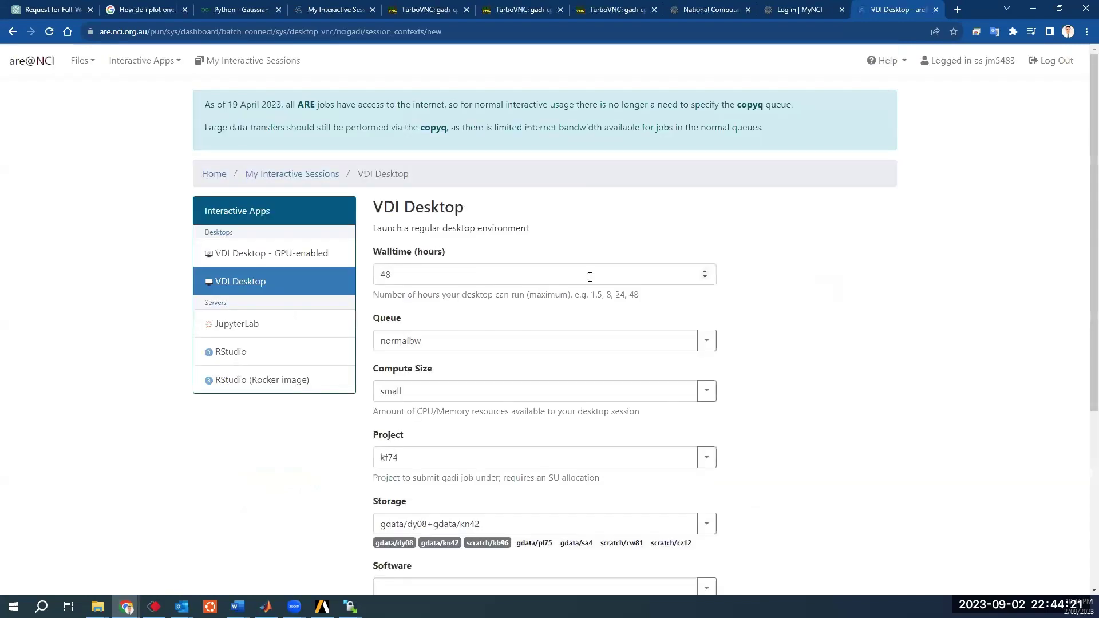
pyautogui.scroll(-1, 590, 276)
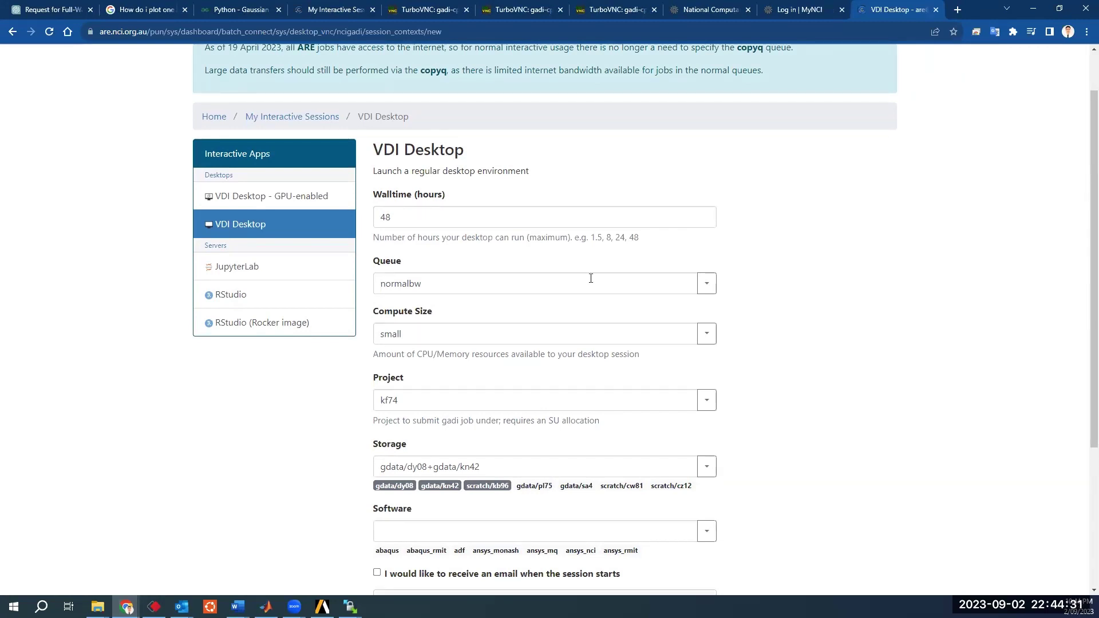
pyautogui.click(709, 283)
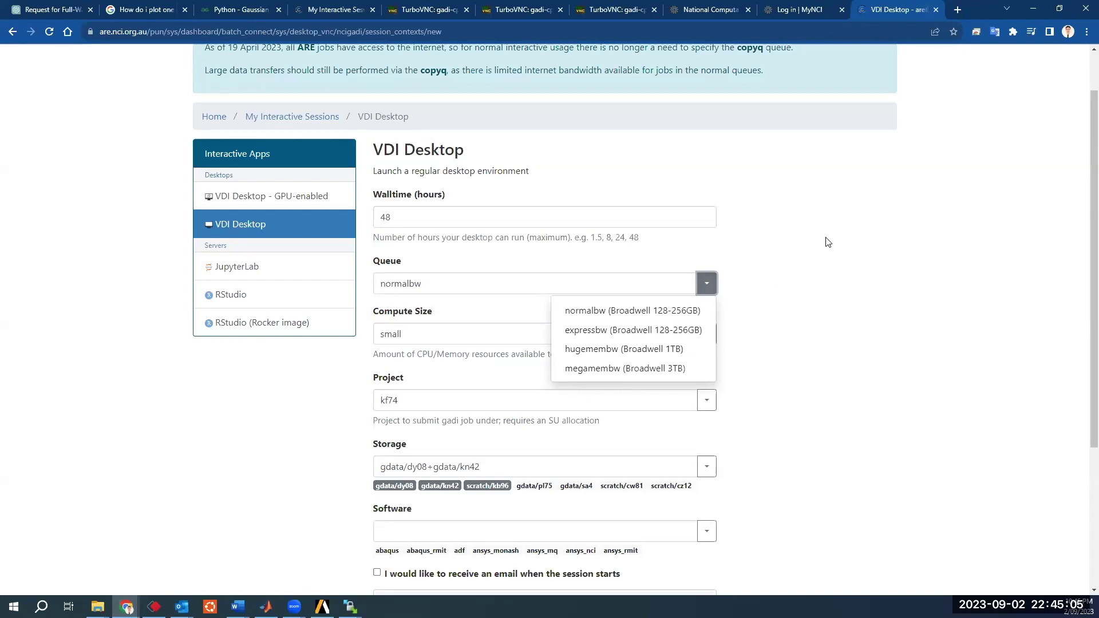
pyautogui.click(850, 234)
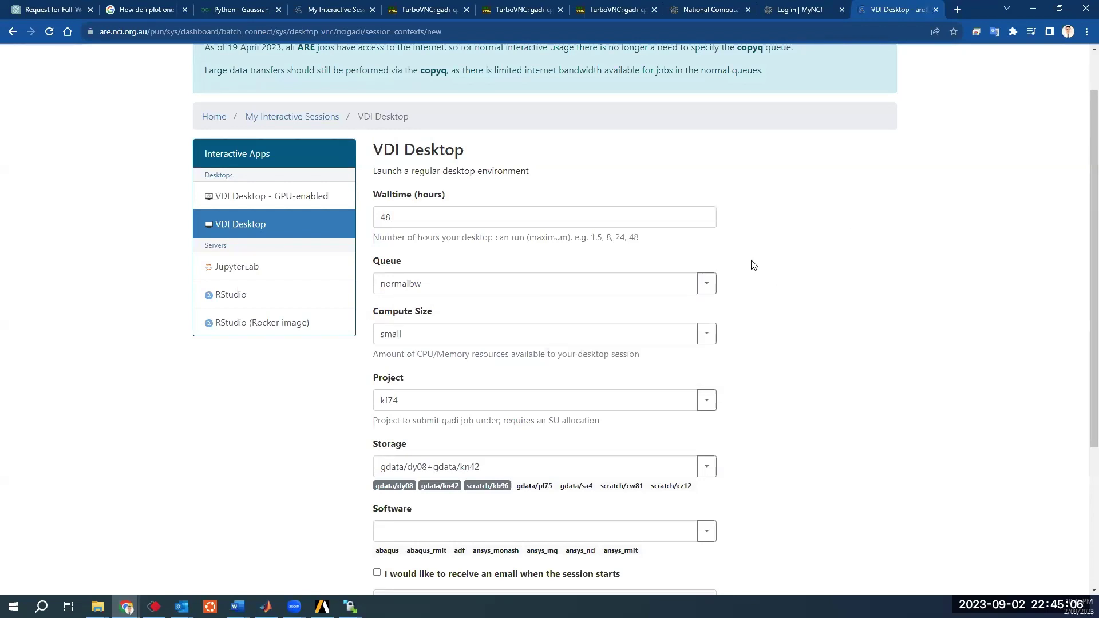
# - Choose the xxlarge compute size and keep project kf74
pyautogui.click(710, 333)
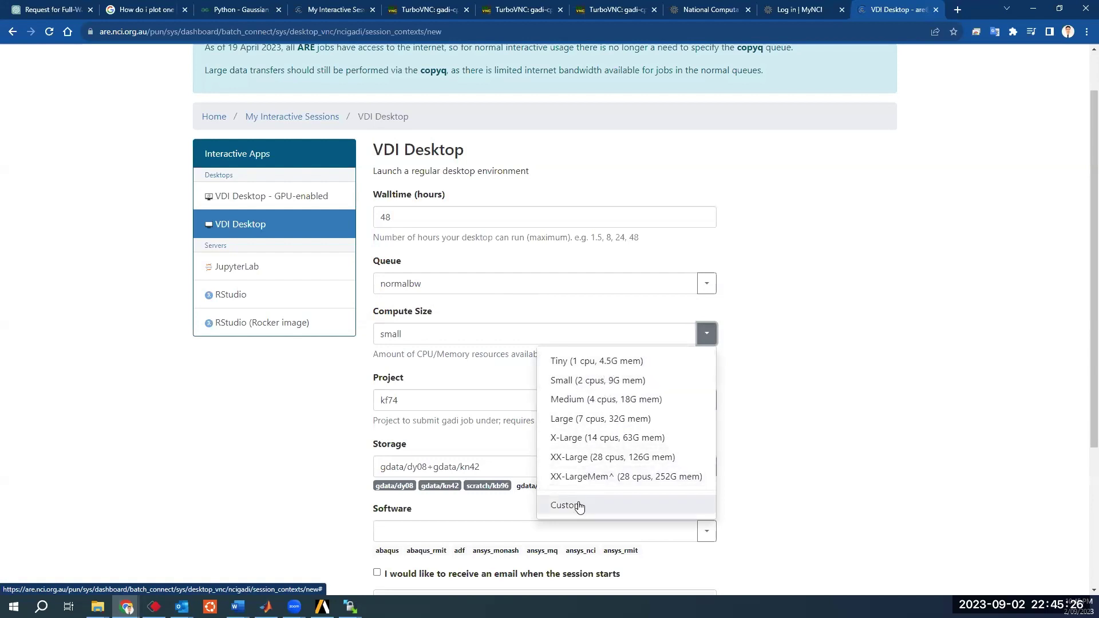
pyautogui.click(634, 458)
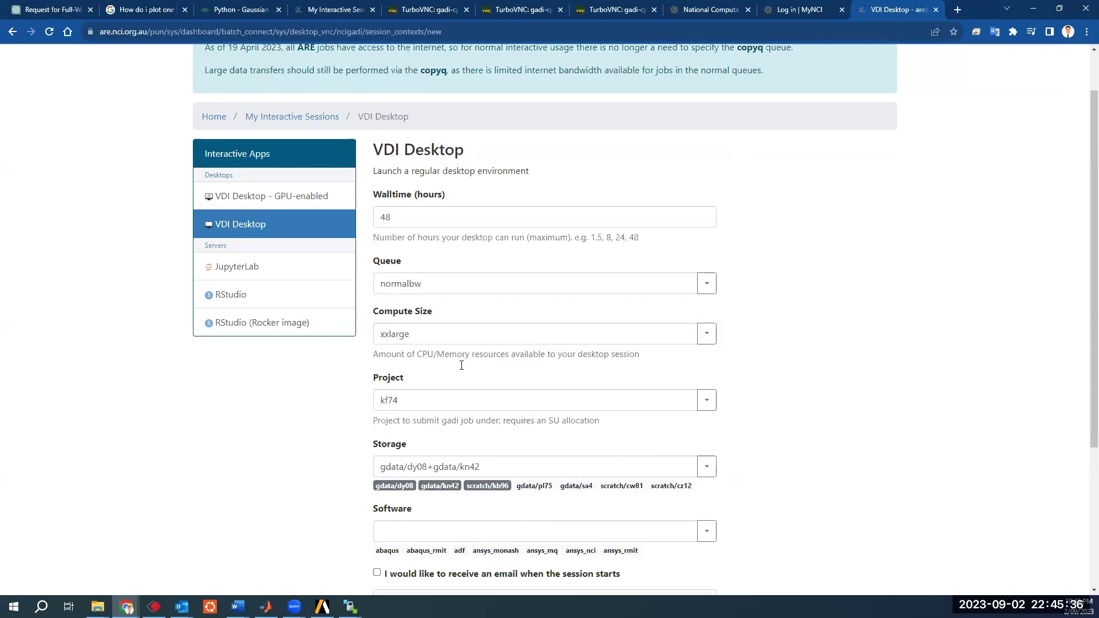
pyautogui.click(712, 402)
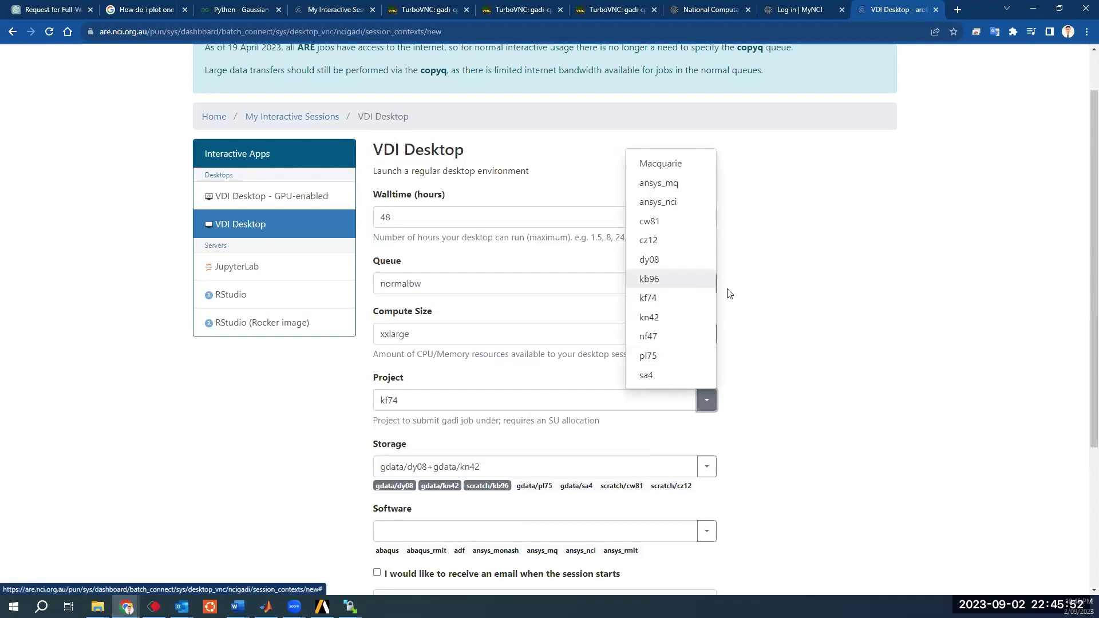
pyautogui.click(862, 330)
pyautogui.scroll(-2, 509, 470)
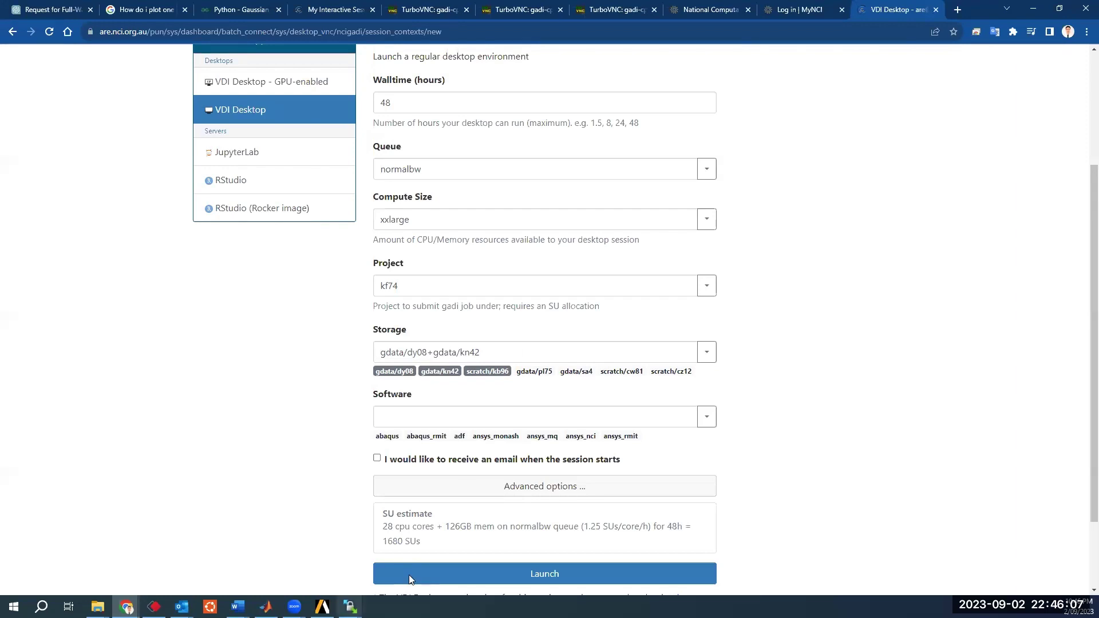
# - Switch to WinSCP and browse the remote /home, Test, home and root folders
pyautogui.moveTo(350, 607)
pyautogui.click(292, 547)
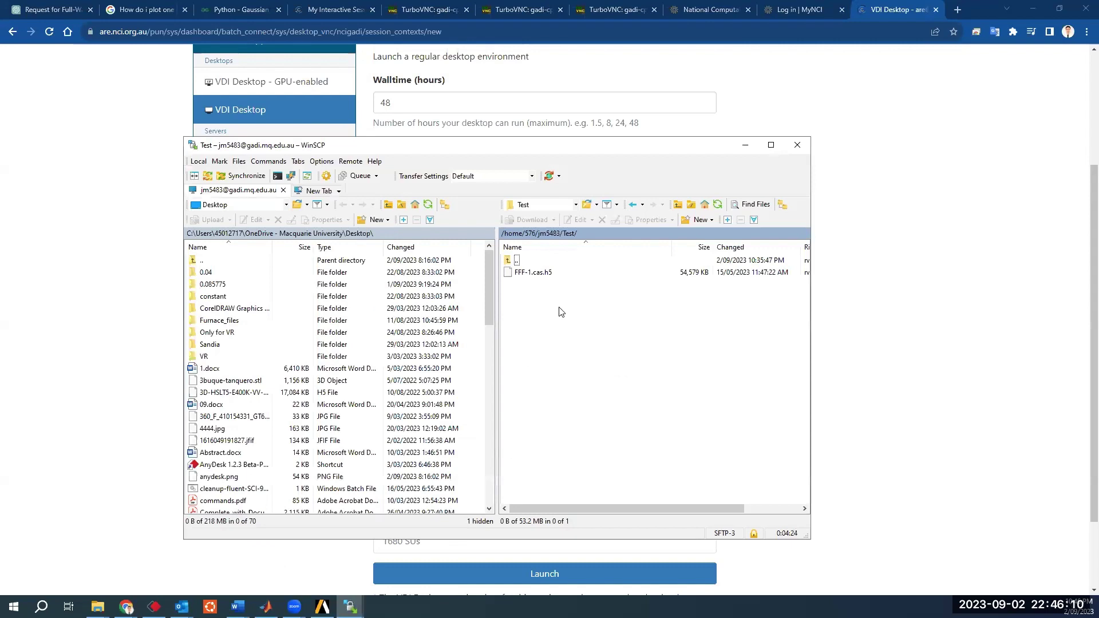
pyautogui.click(512, 233)
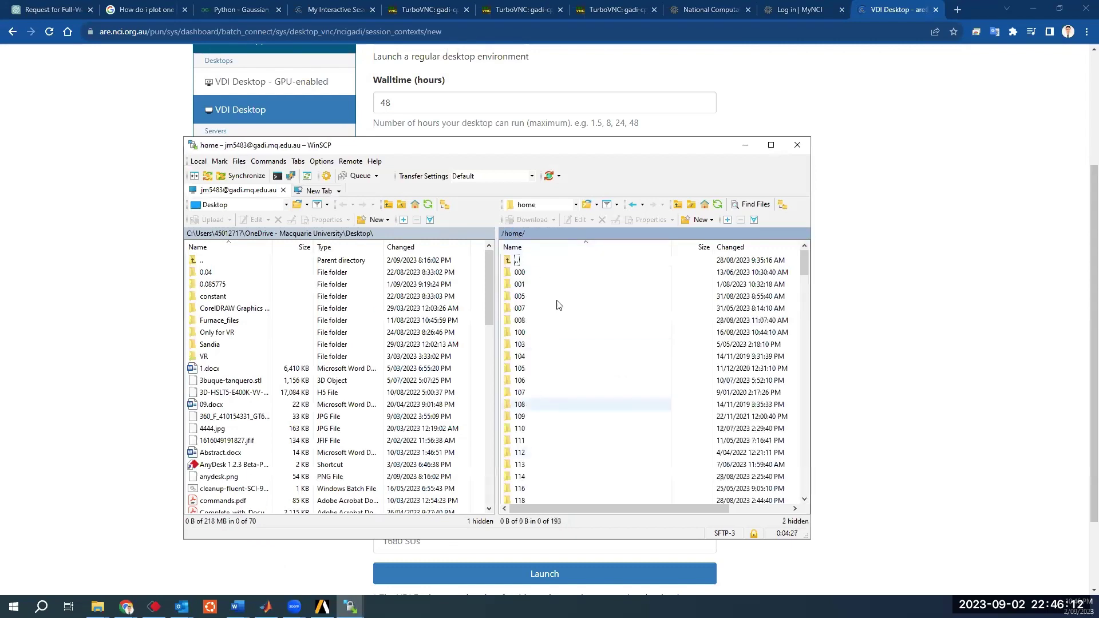
pyautogui.click(632, 204)
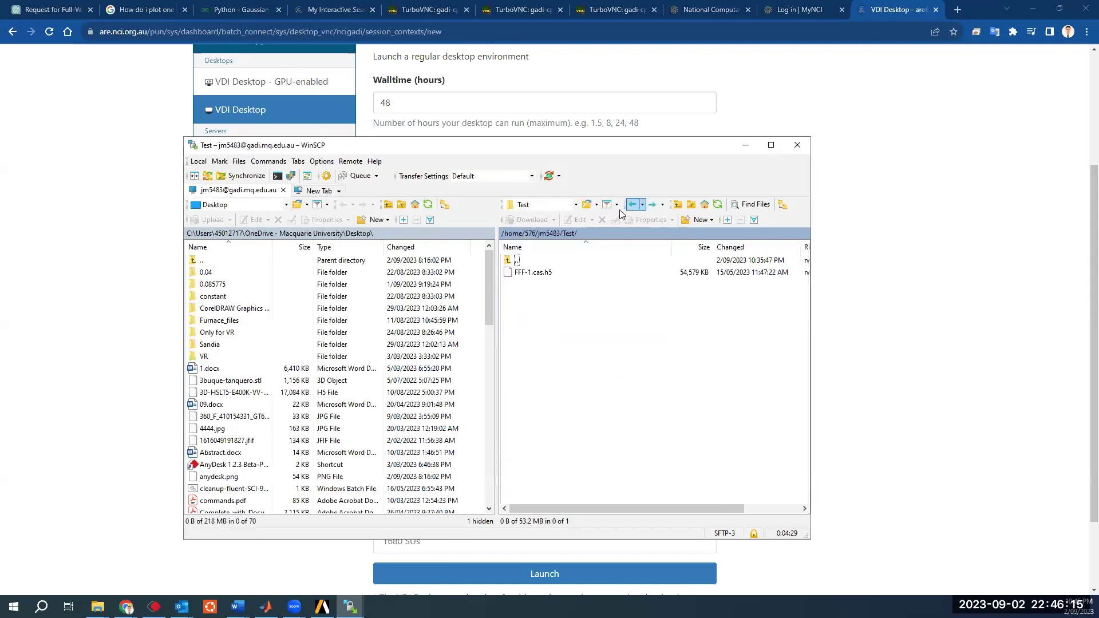
pyautogui.click(543, 233)
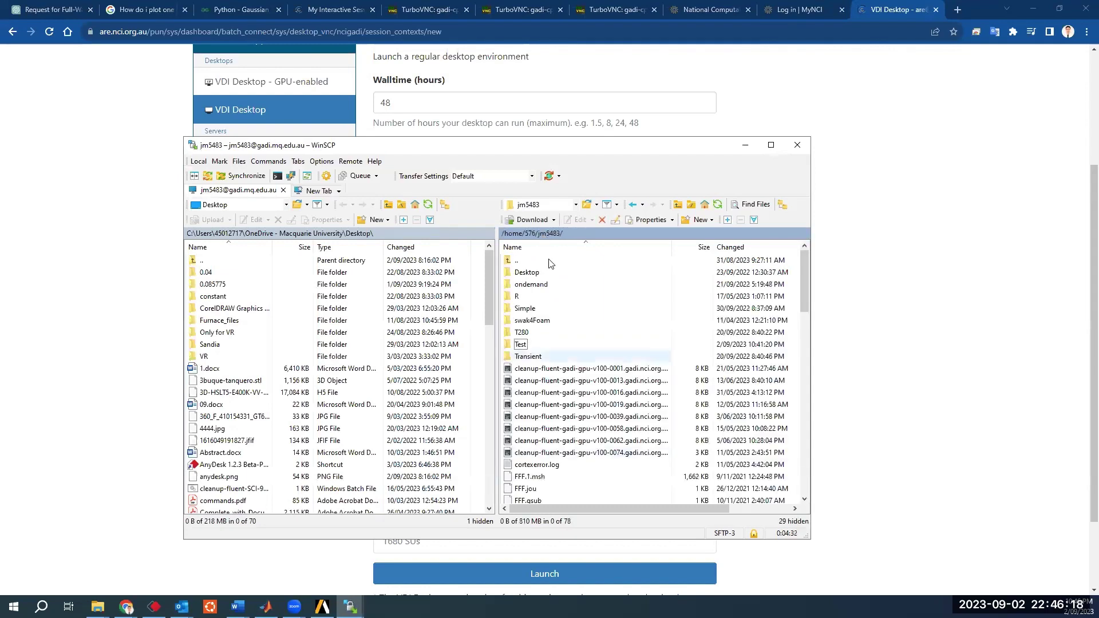
pyautogui.click(503, 233)
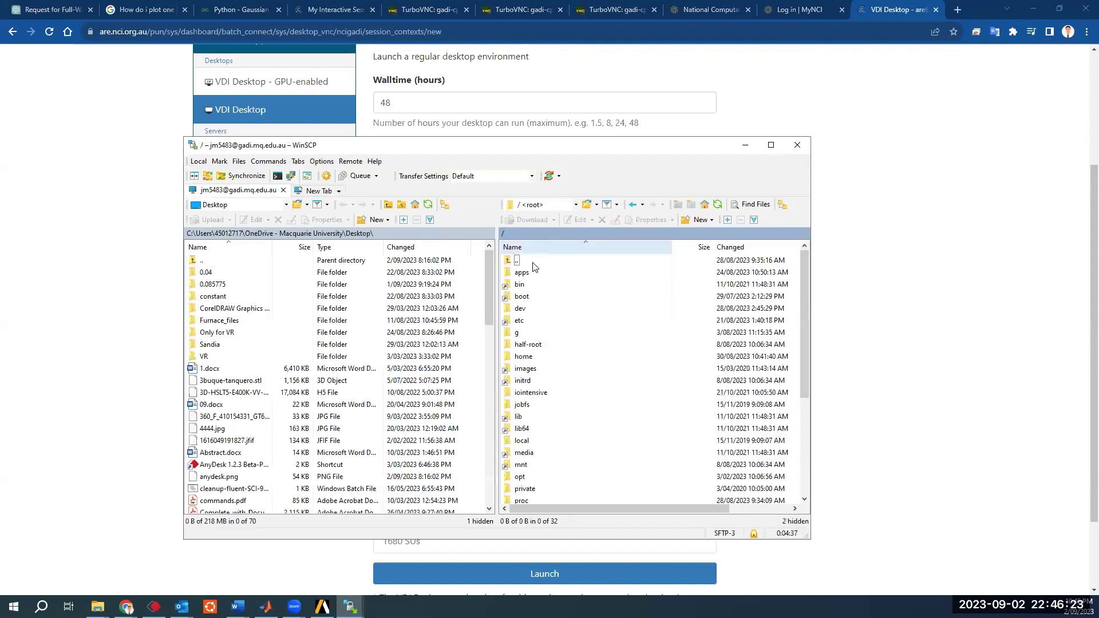
# - Inspect the remote /scratch folder, return to the home folder, and go back to the ARE form
pyautogui.scroll(-1, 543, 478)
pyautogui.scroll(-1, 542, 478)
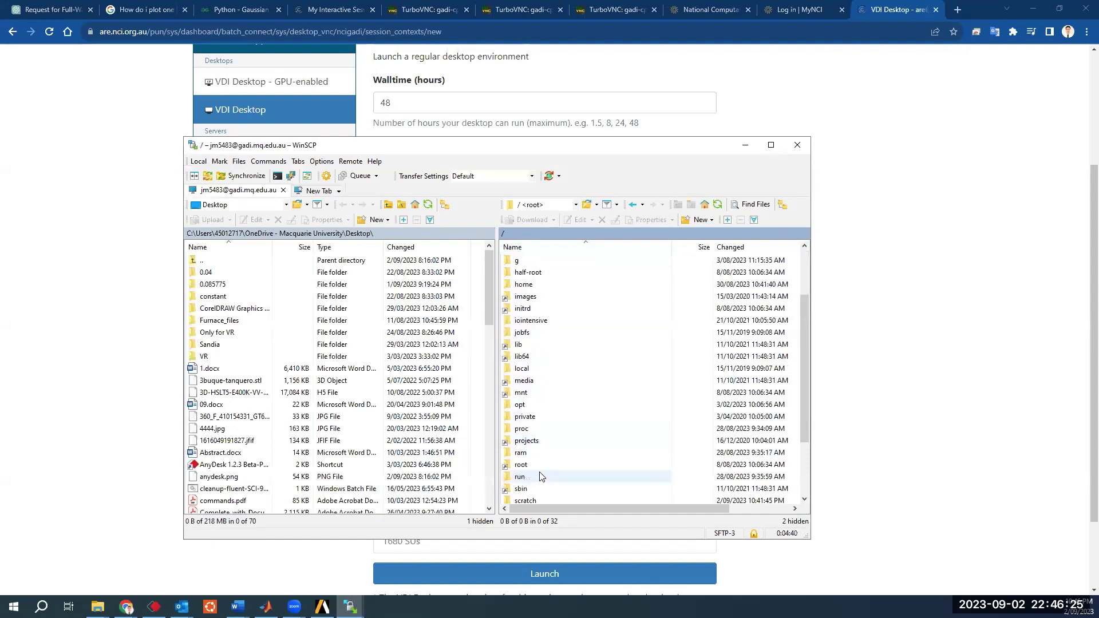
pyautogui.scroll(-2, 541, 477)
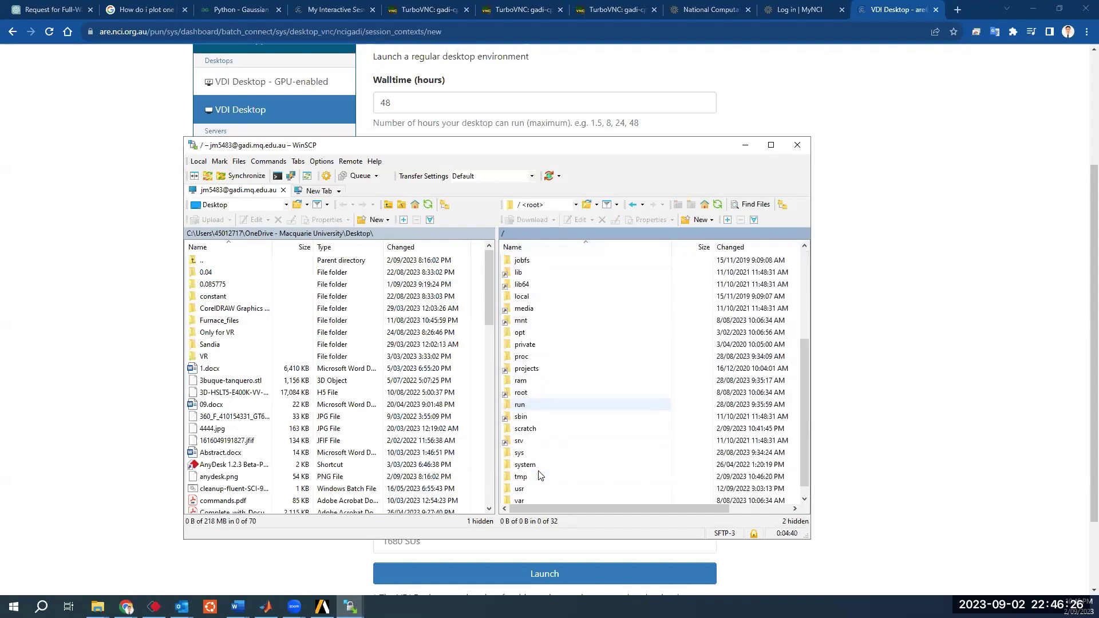
pyautogui.doubleClick(541, 433)
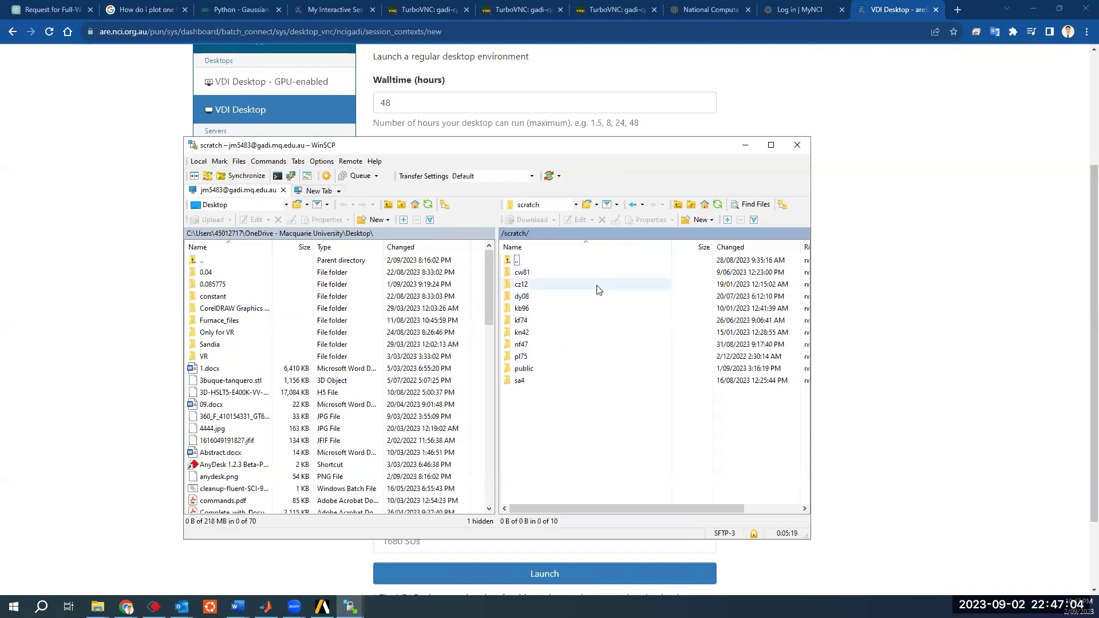
pyautogui.click(704, 204)
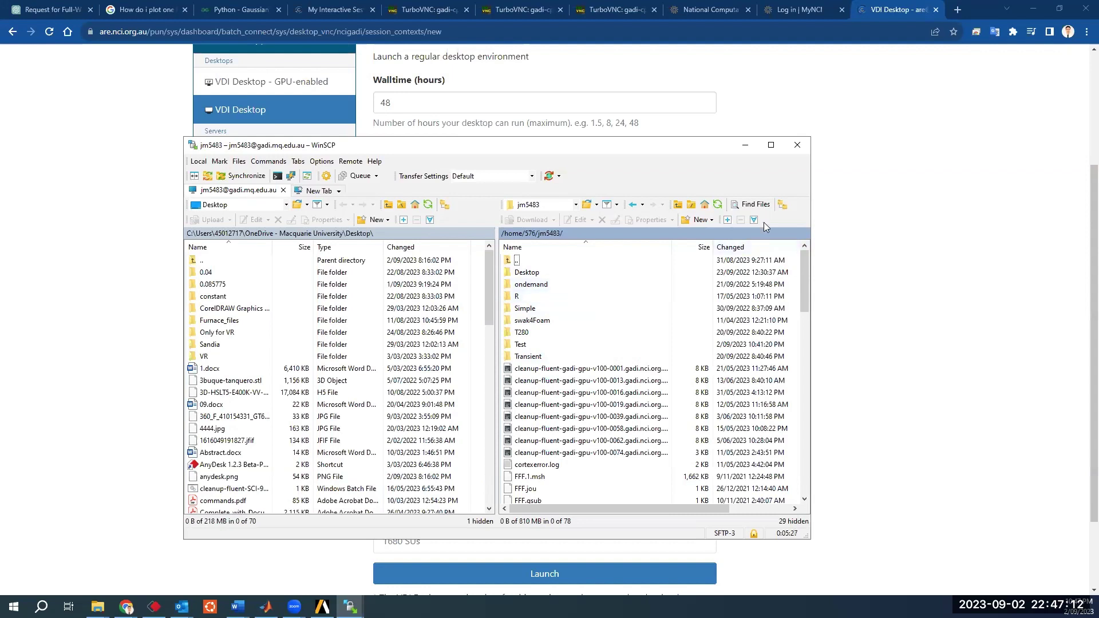
pyautogui.click(891, 185)
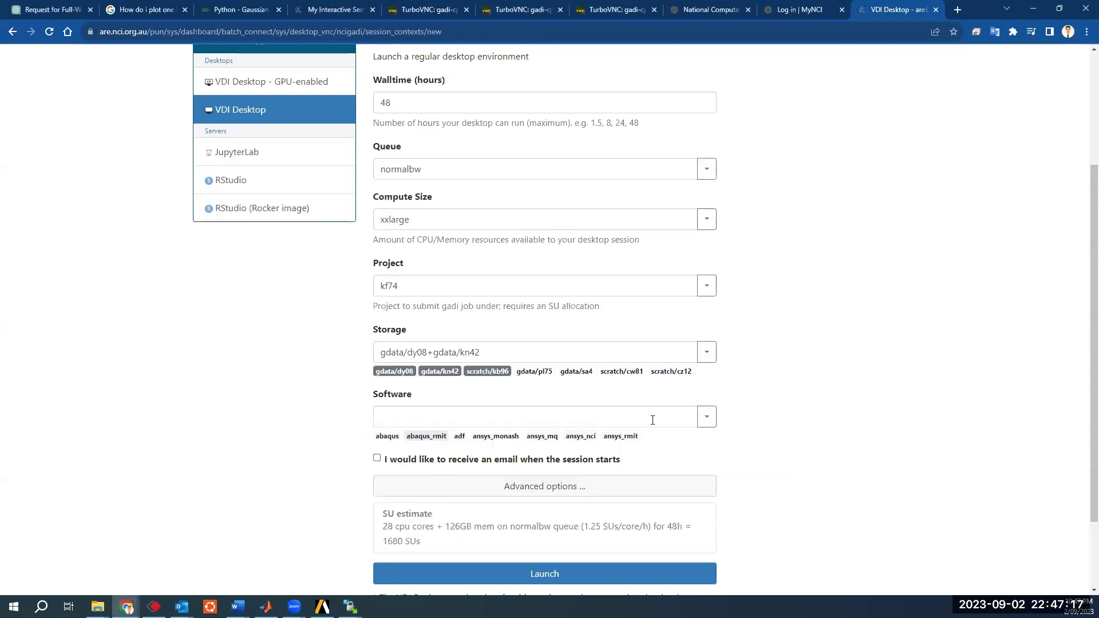
# - Set the VDI Desktop form's Software to ansys_mq, keeping xxlarge on normalbw at 1680 SUs
pyautogui.click(706, 418)
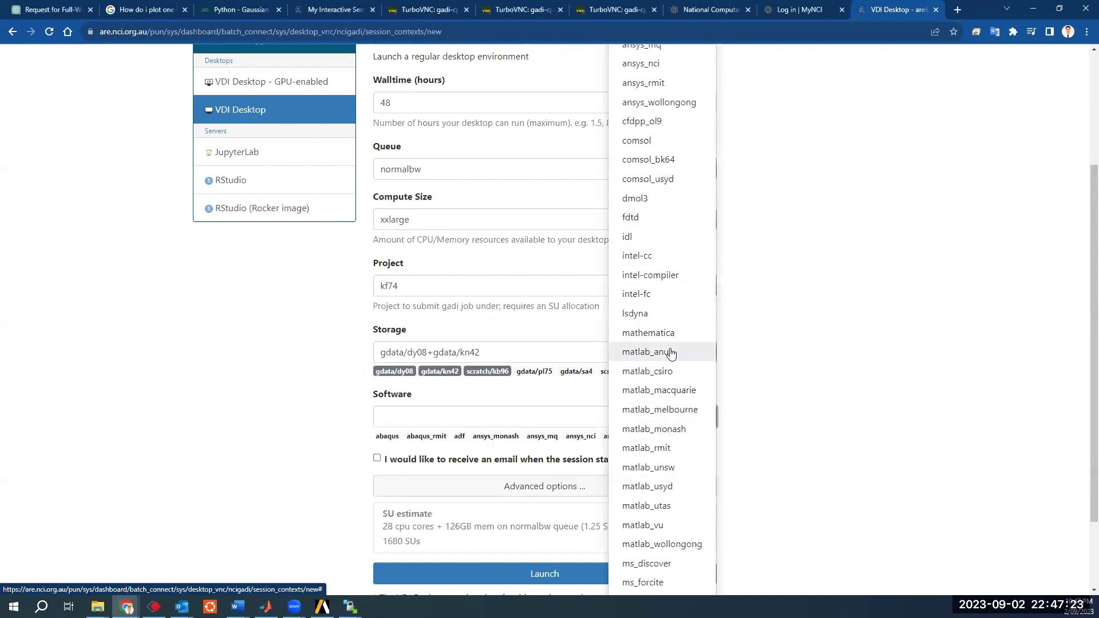
pyautogui.scroll(1, 675, 303)
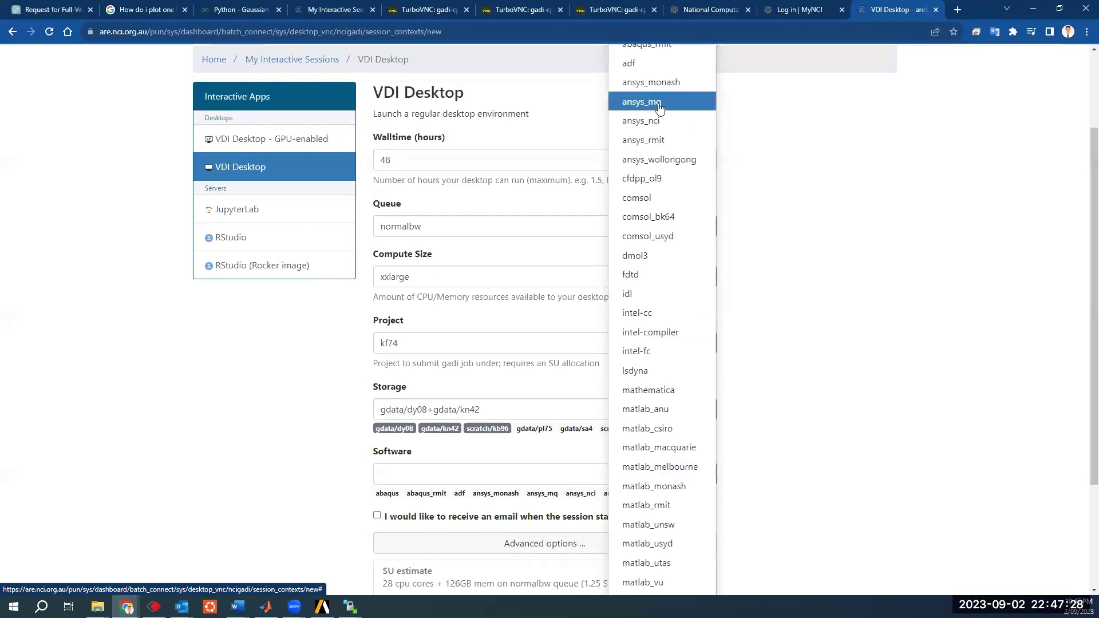
pyautogui.click(659, 107)
pyautogui.scroll(-2, 830, 456)
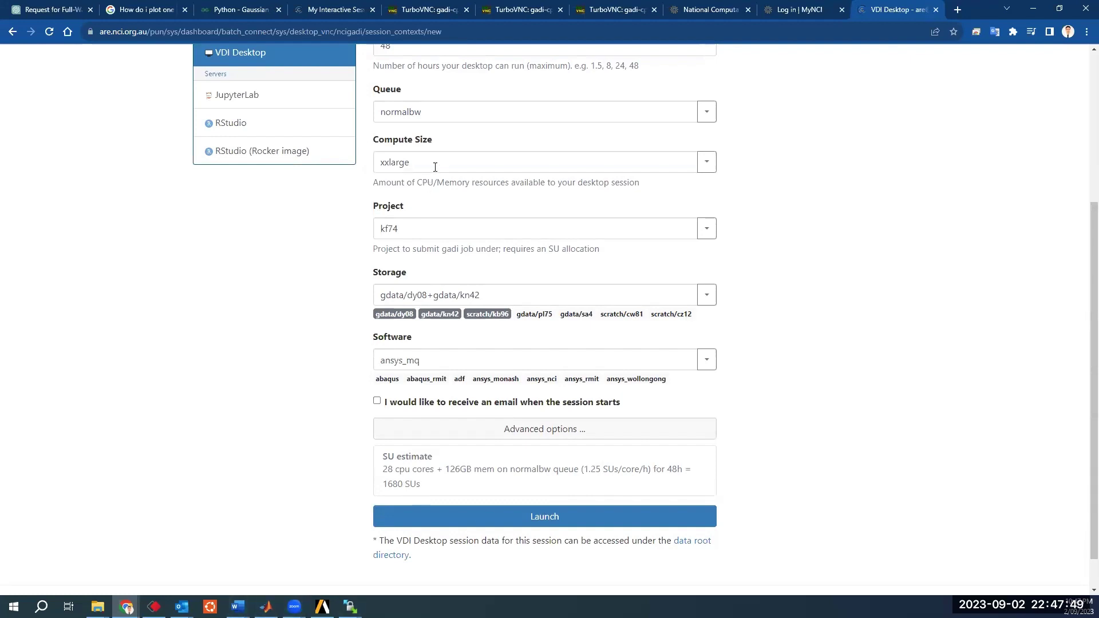
pyautogui.press('super+d')
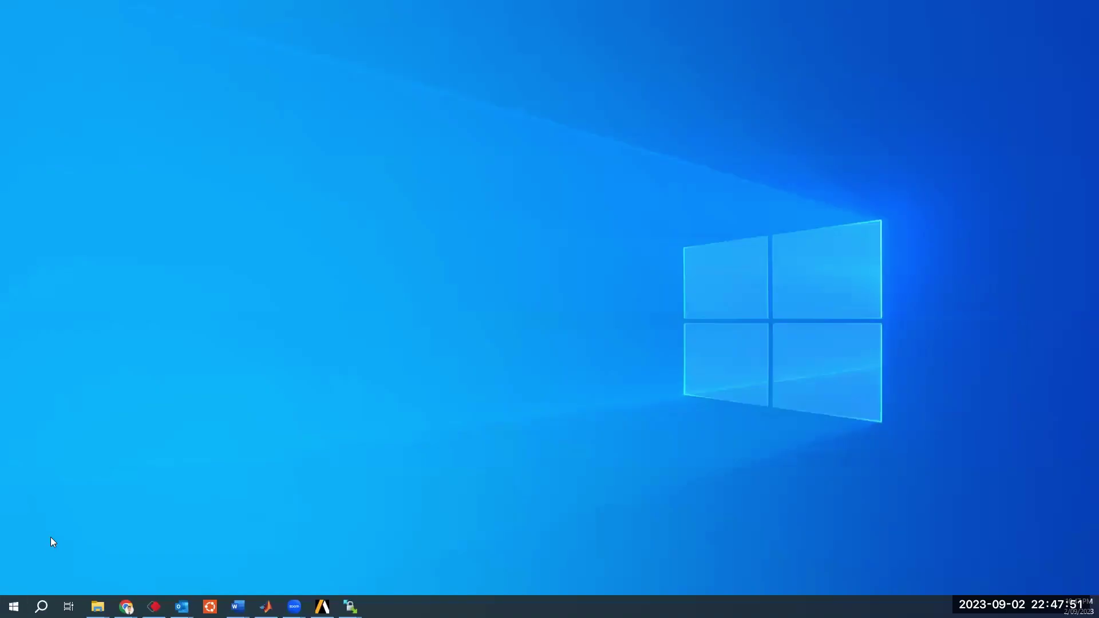
pyautogui.click(13, 605)
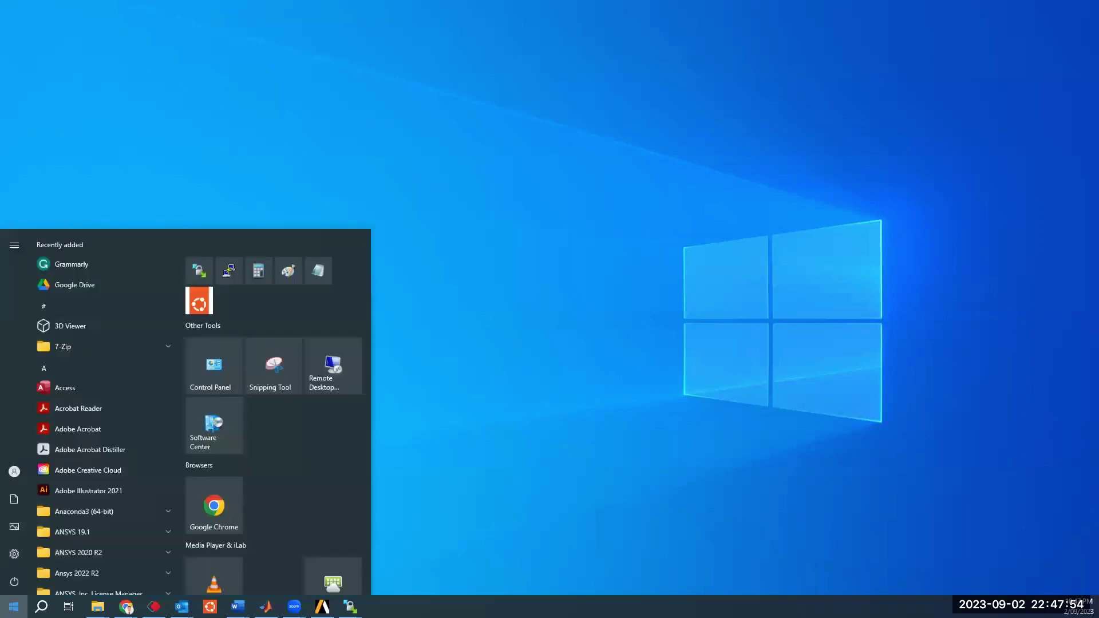
pyautogui.moveTo(125, 606)
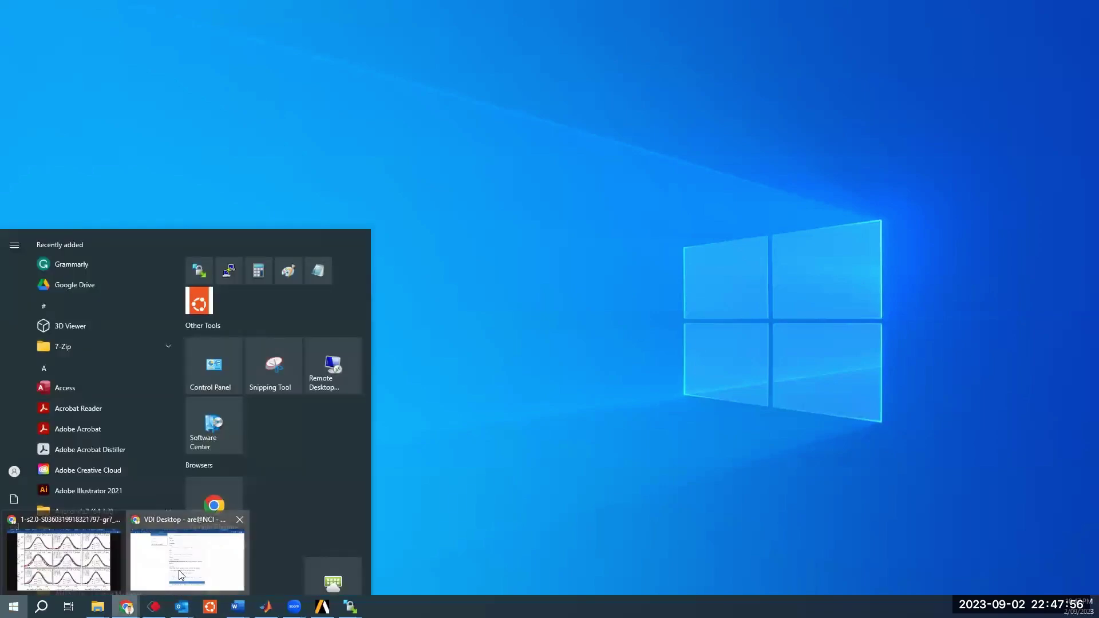
pyautogui.click(182, 575)
pyautogui.click(14, 605)
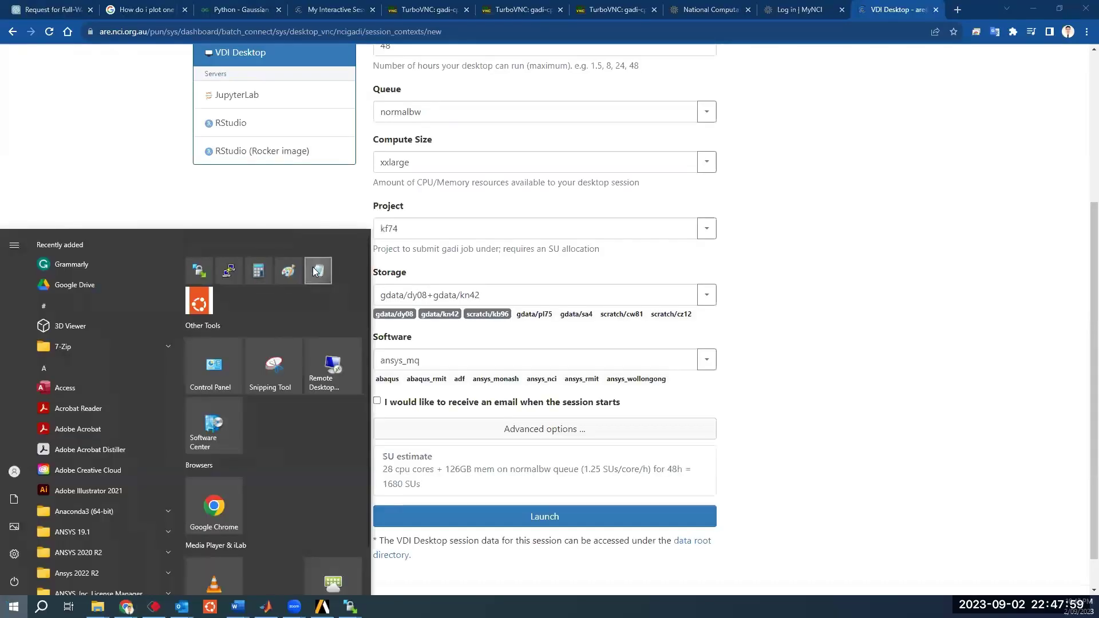
pyautogui.click(312, 267)
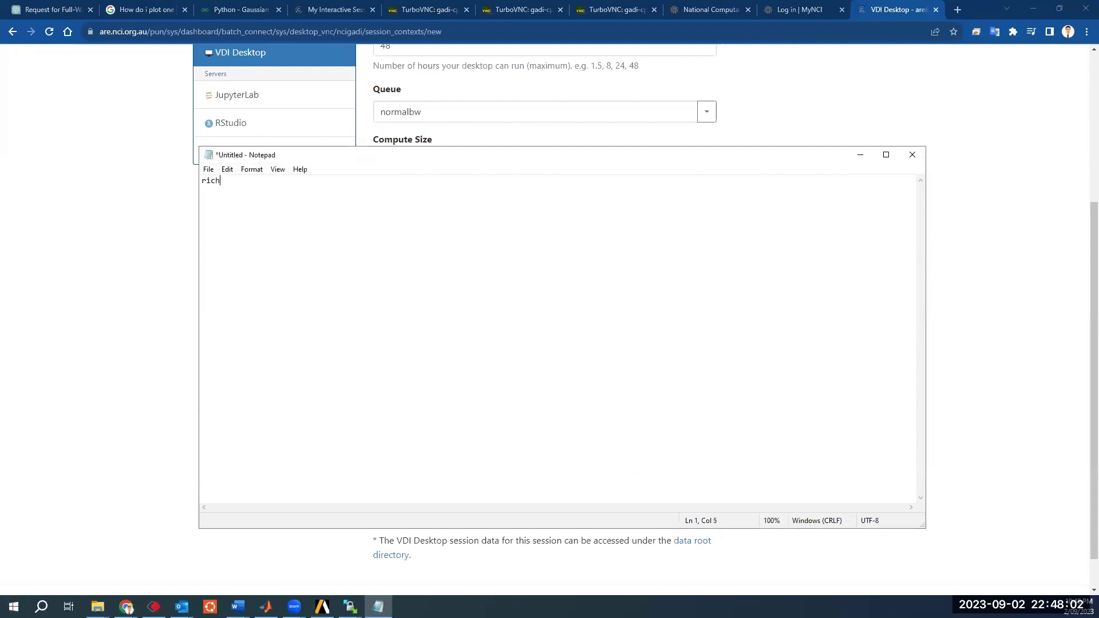
pyautogui.click(913, 155)
pyautogui.click(577, 303)
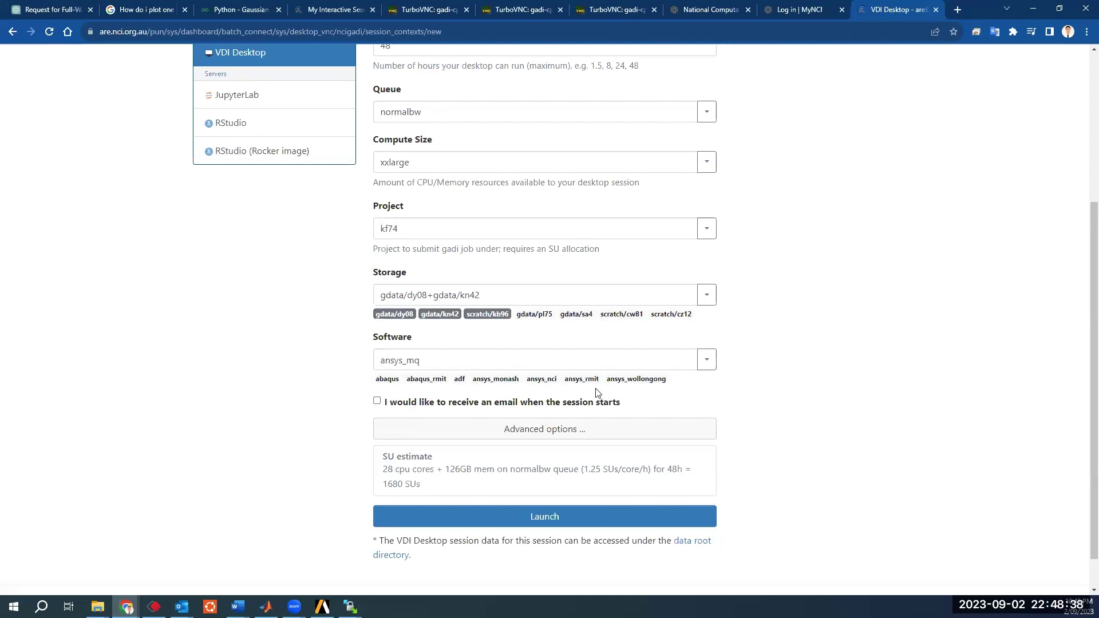
# - Launch the 48-hour VDI Desktop session and, once Running, open its remote desktop
pyautogui.click(525, 519)
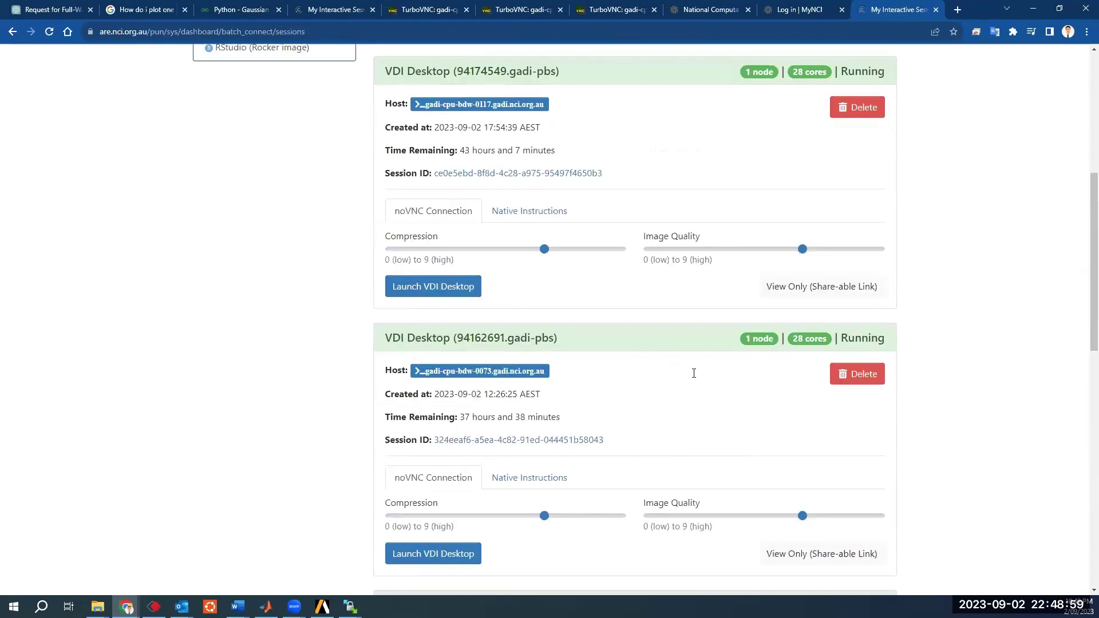
pyautogui.scroll(3, 694, 377)
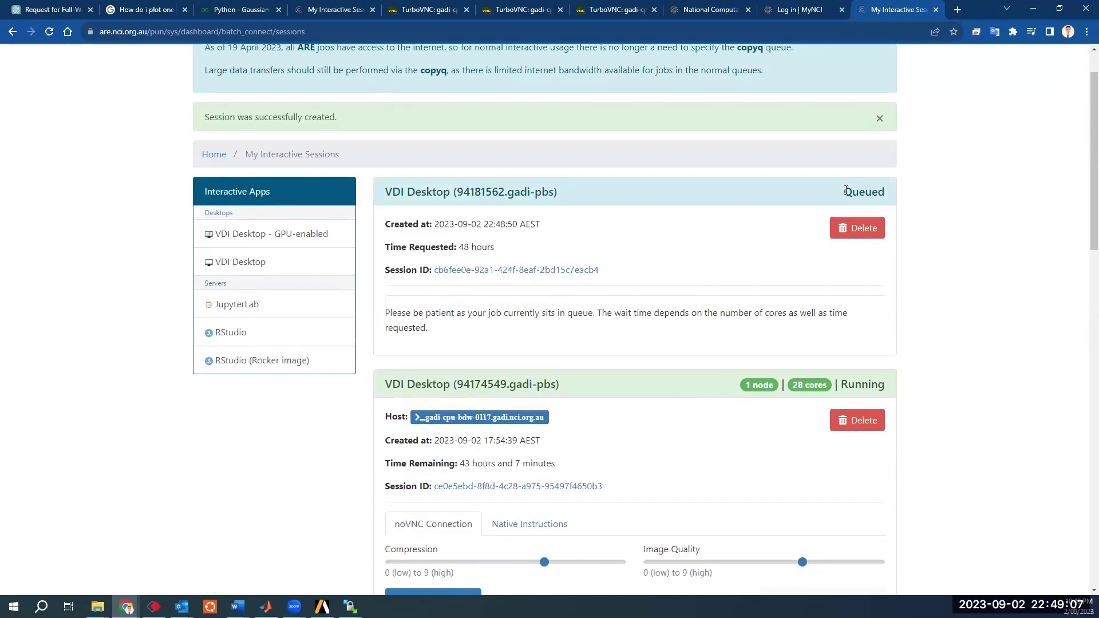
pyautogui.moveTo(847, 191); pyautogui.dragTo(885, 189)
pyautogui.click(885, 189)
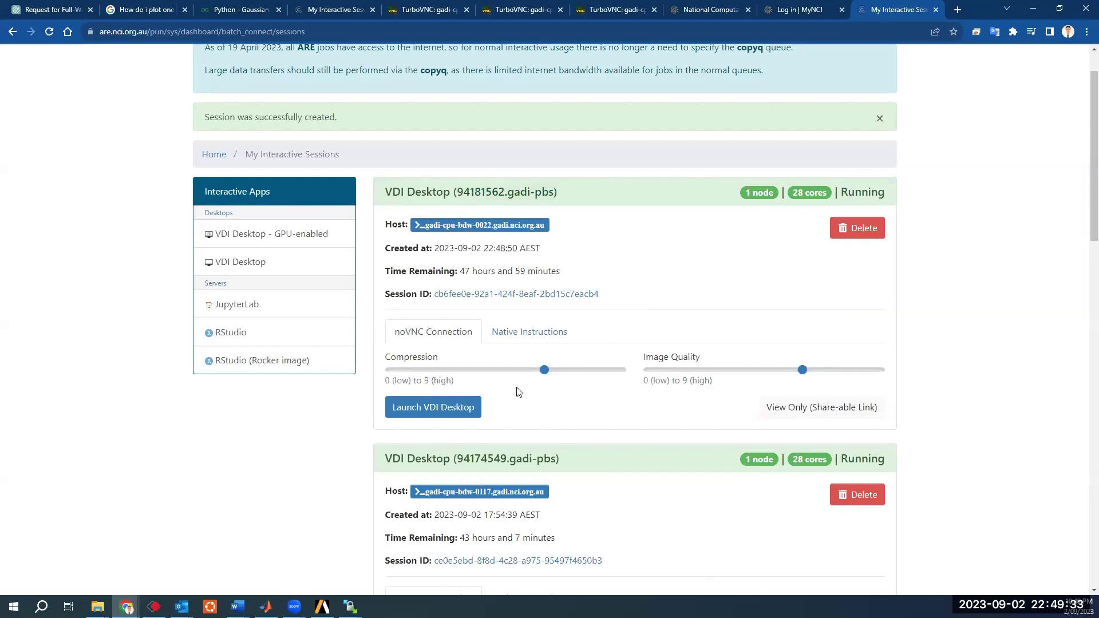
pyautogui.click(425, 407)
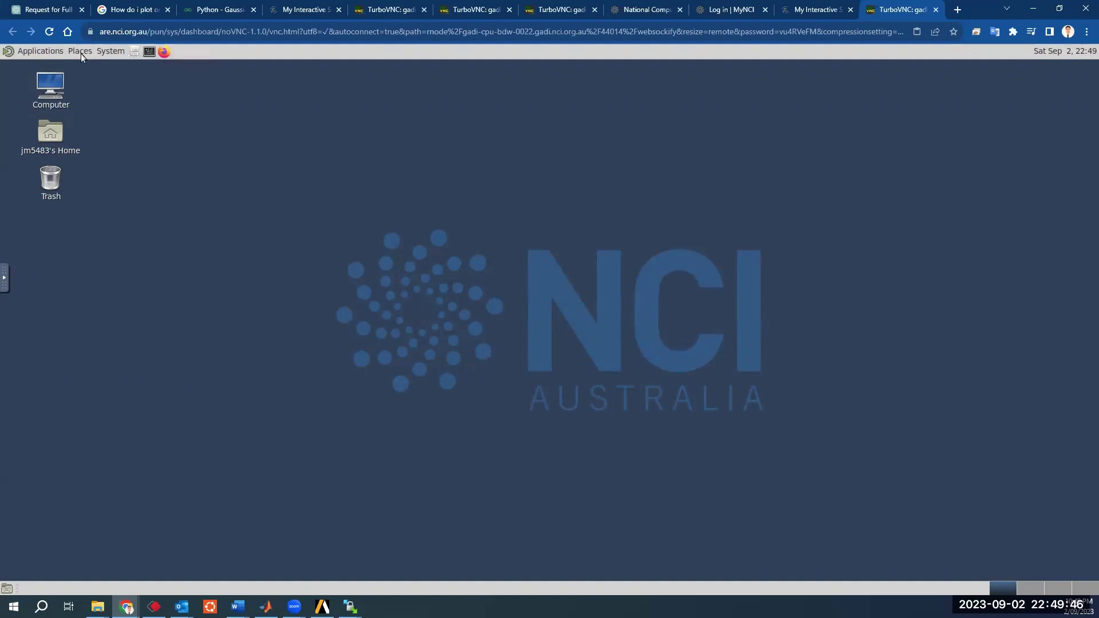
# - Close the home folder window and open a terminal running ls and pwd
pyautogui.doubleClick(43, 133)
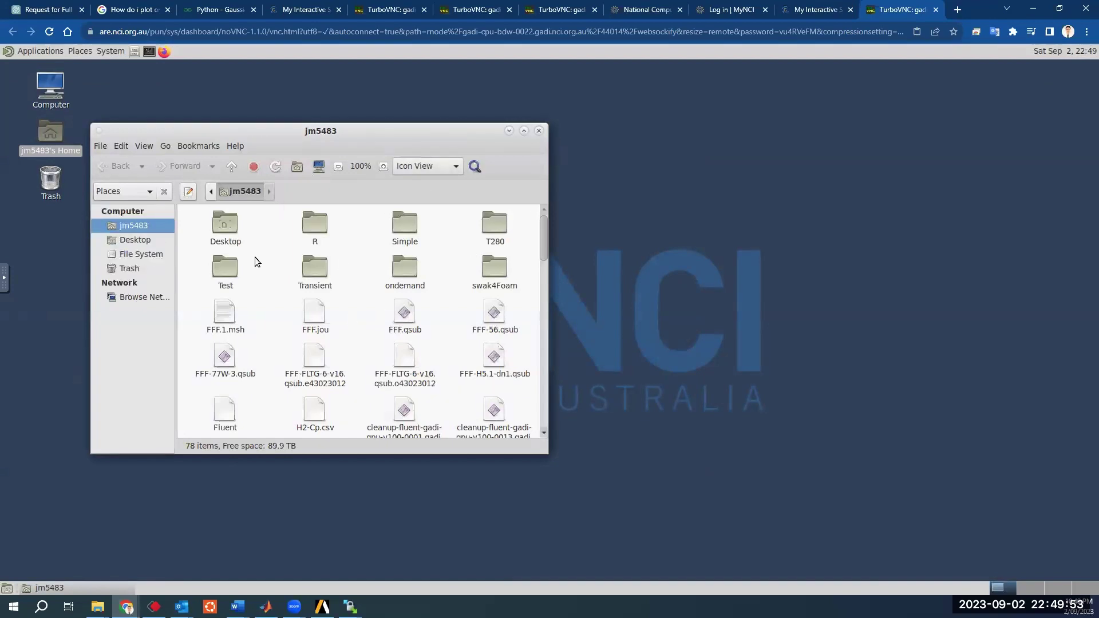
pyautogui.click(538, 130)
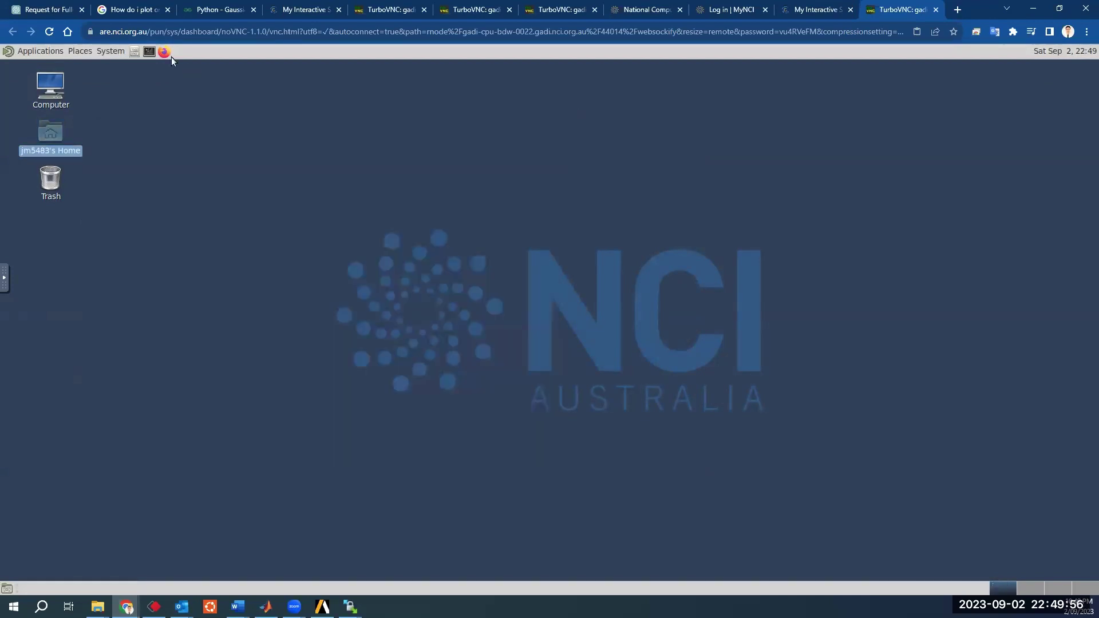
pyautogui.click(149, 52)
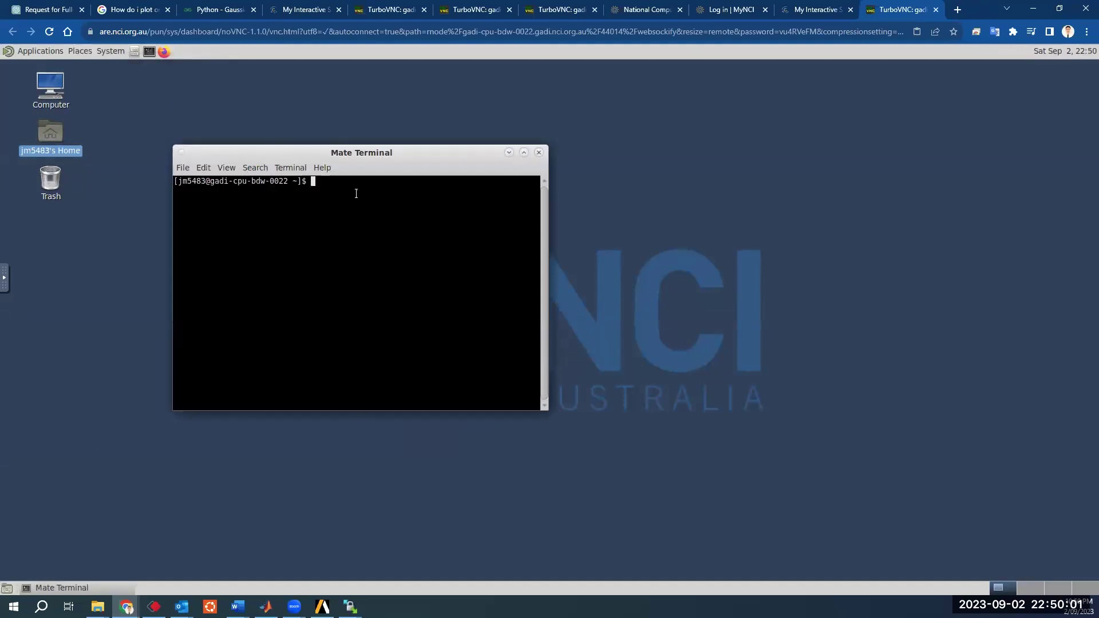
pyautogui.write('ls')
pyautogui.press('Return')
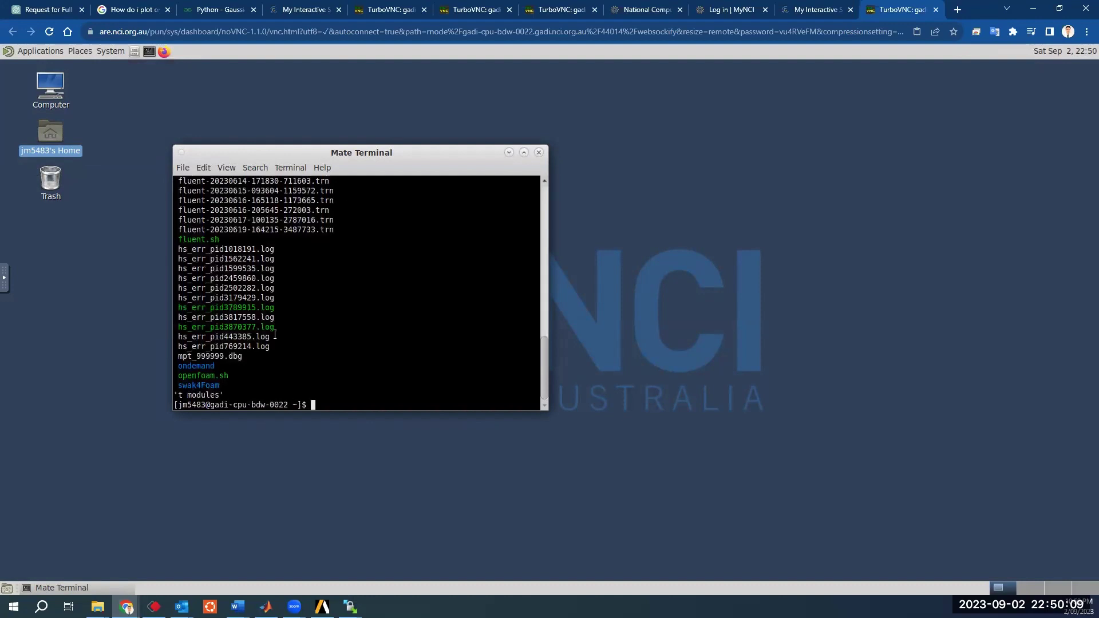
pyautogui.scroll(2, 295, 346)
pyautogui.scroll(-2, 323, 381)
pyautogui.write('pwd')
pyautogui.press('Return')
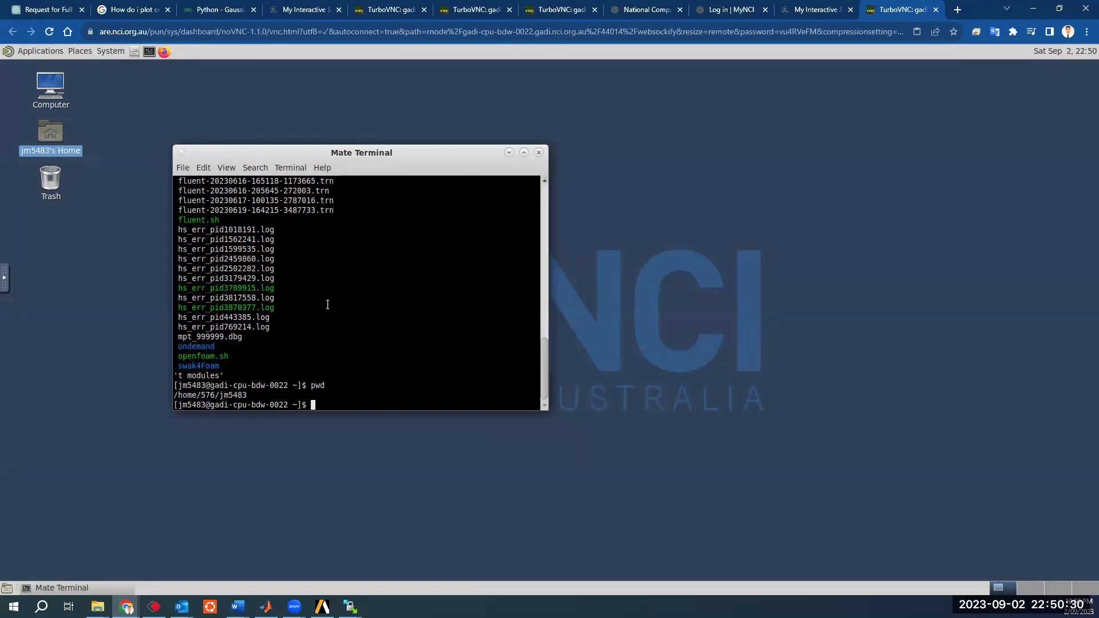
# - Copy the 'module load ansys/2022r2' line from fluent.sh in the WinSCP editor
pyautogui.moveTo(350, 607)
pyautogui.click(391, 564)
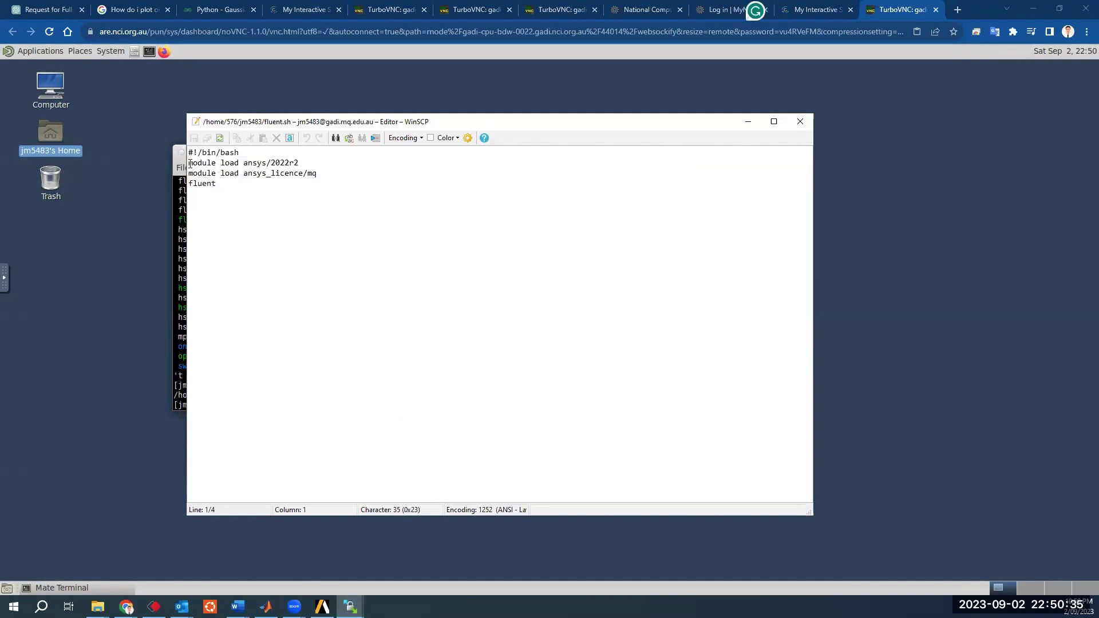
pyautogui.moveTo(189, 164); pyautogui.dragTo(299, 163)
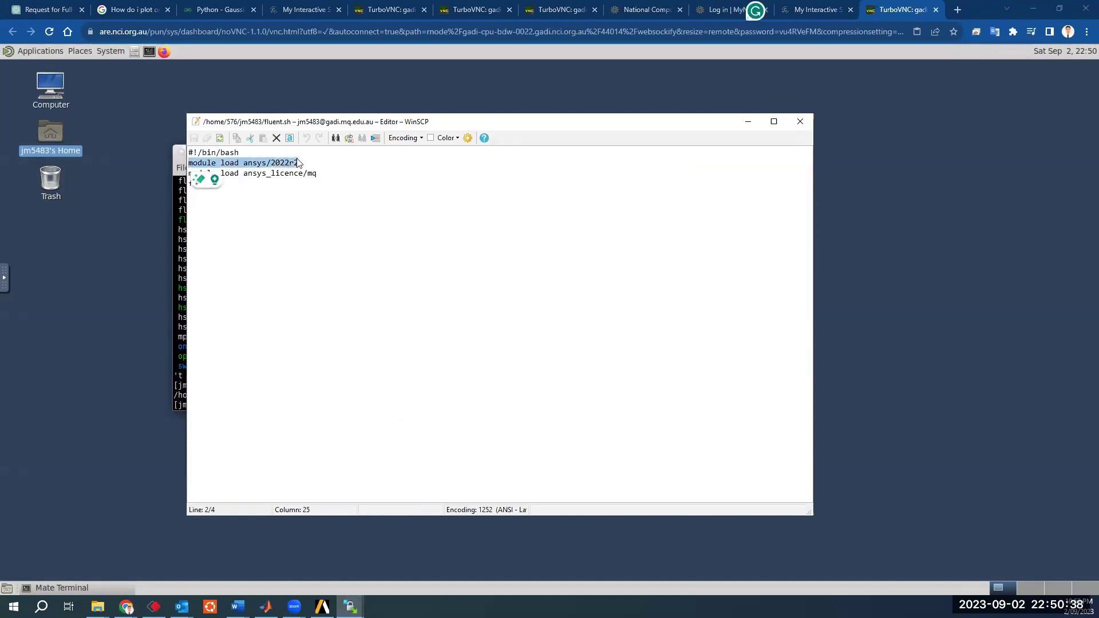
pyautogui.rightClick(296, 165)
pyautogui.click(321, 207)
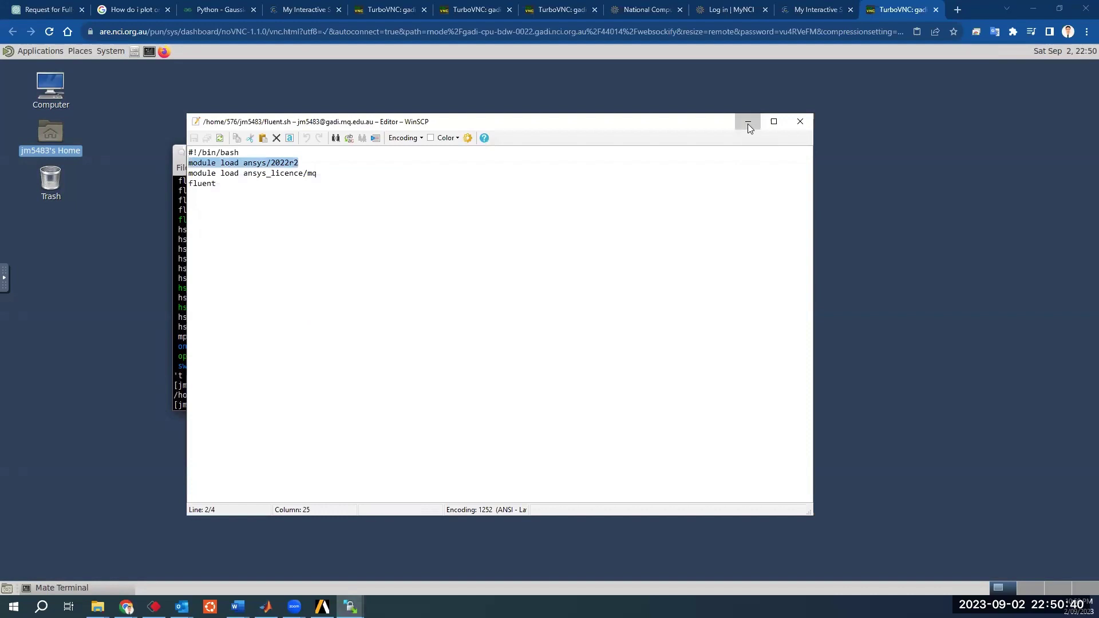
pyautogui.click(748, 122)
# - Load the ansys/2022r2 module in the terminal, checking fluent.sh for the command
pyautogui.rightClick(322, 407)
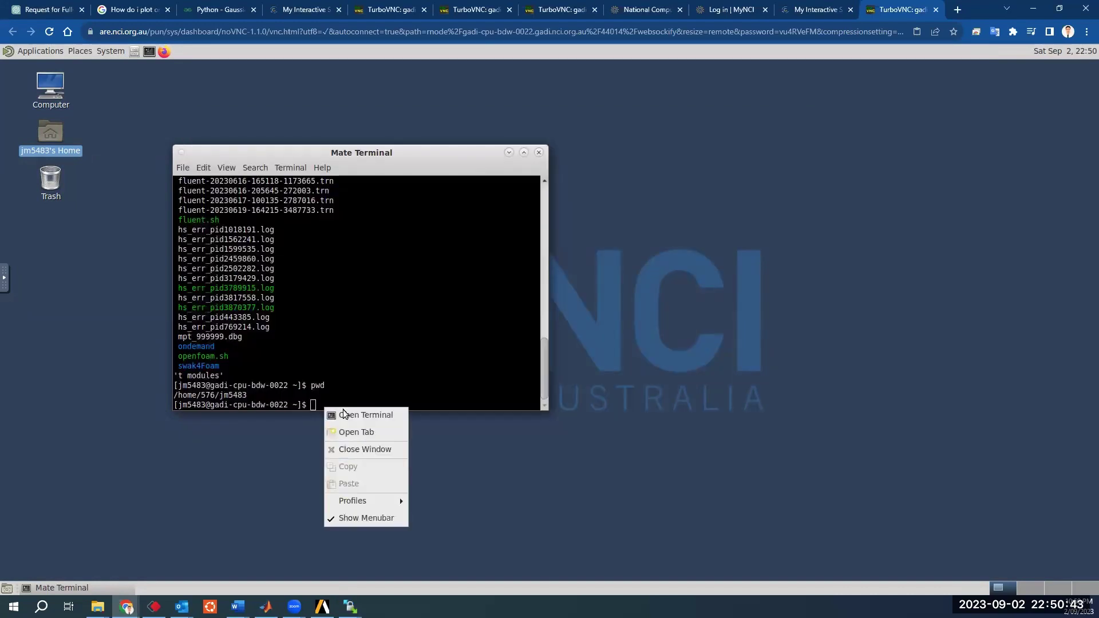
pyautogui.click(318, 404)
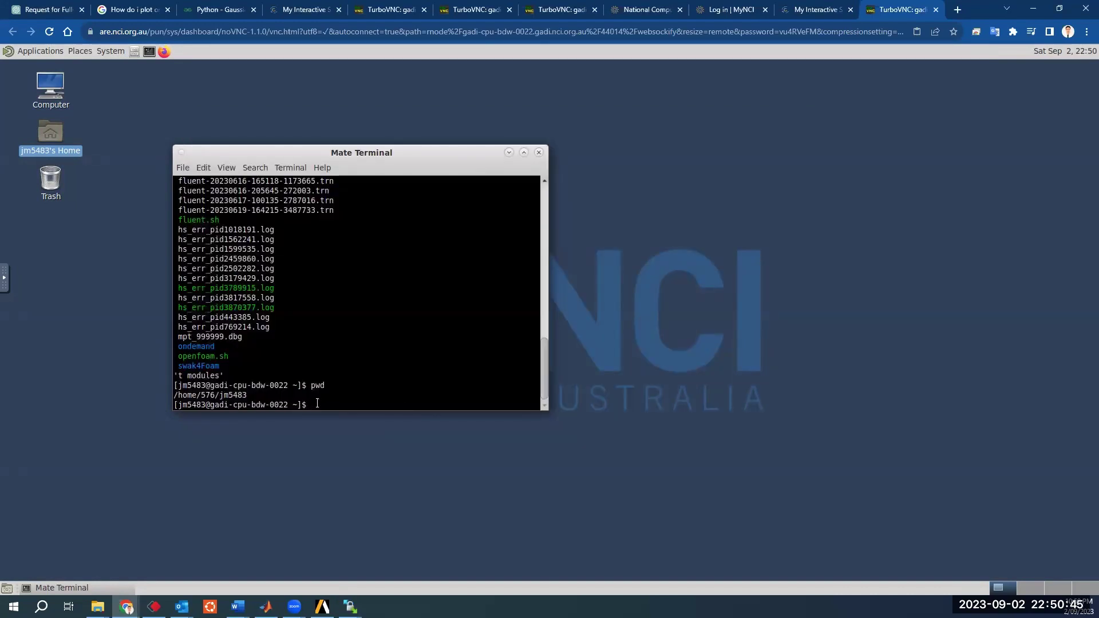
pyautogui.write('module load')
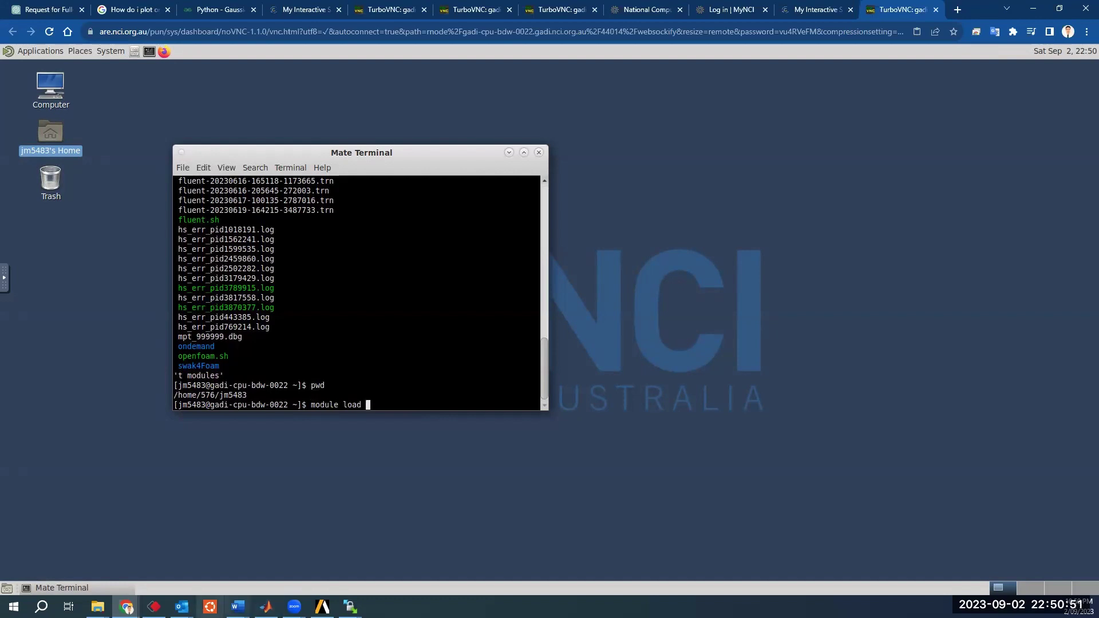
pyautogui.moveTo(350, 607)
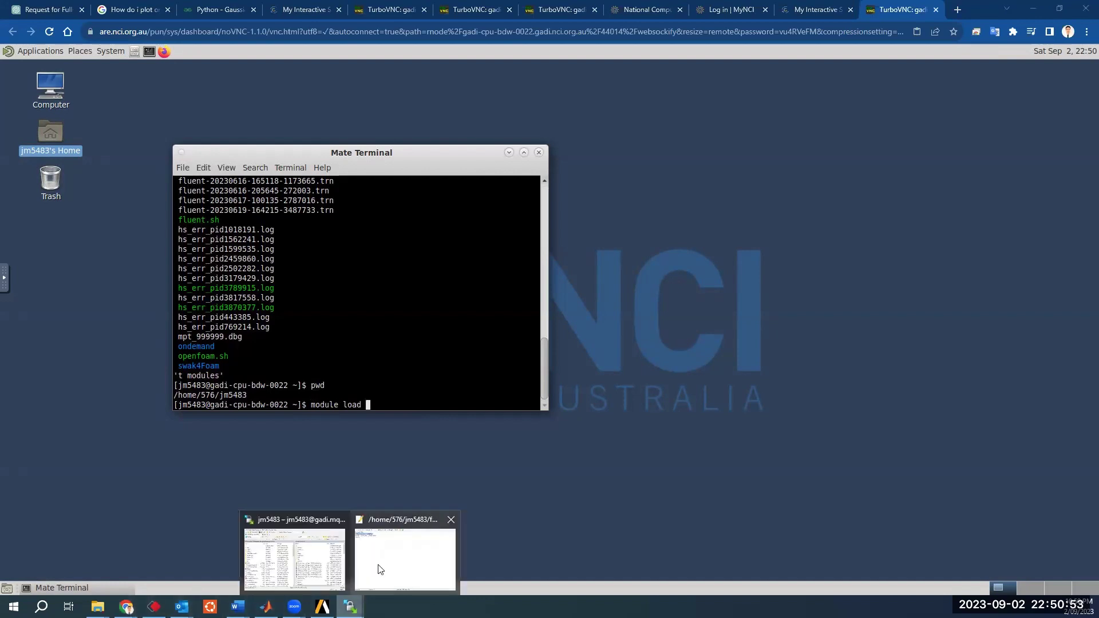
pyautogui.click(400, 556)
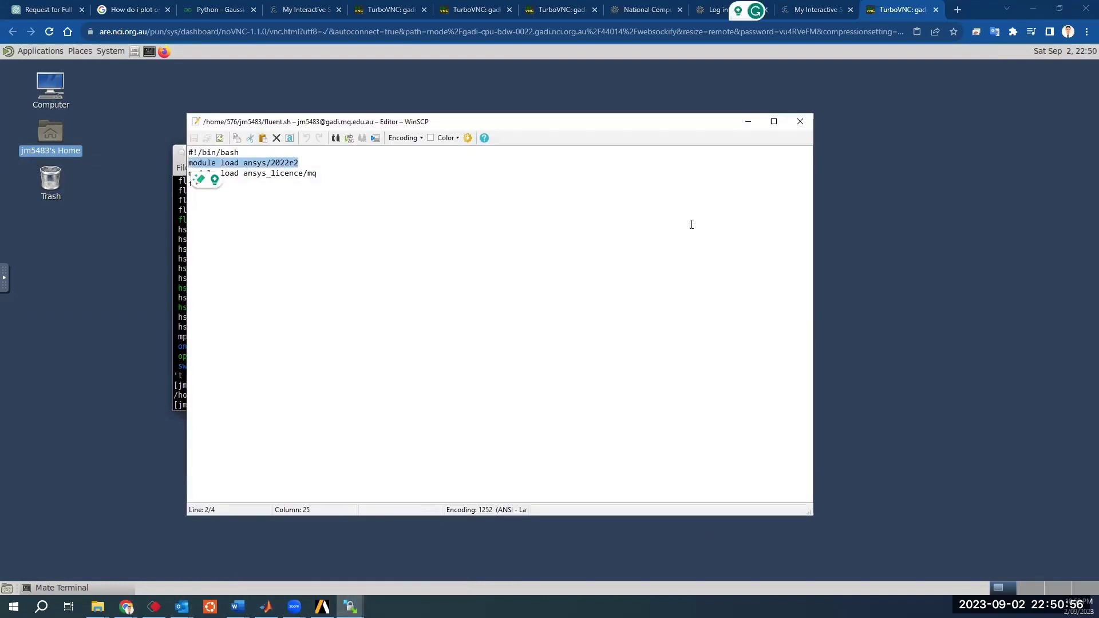
pyautogui.click(747, 122)
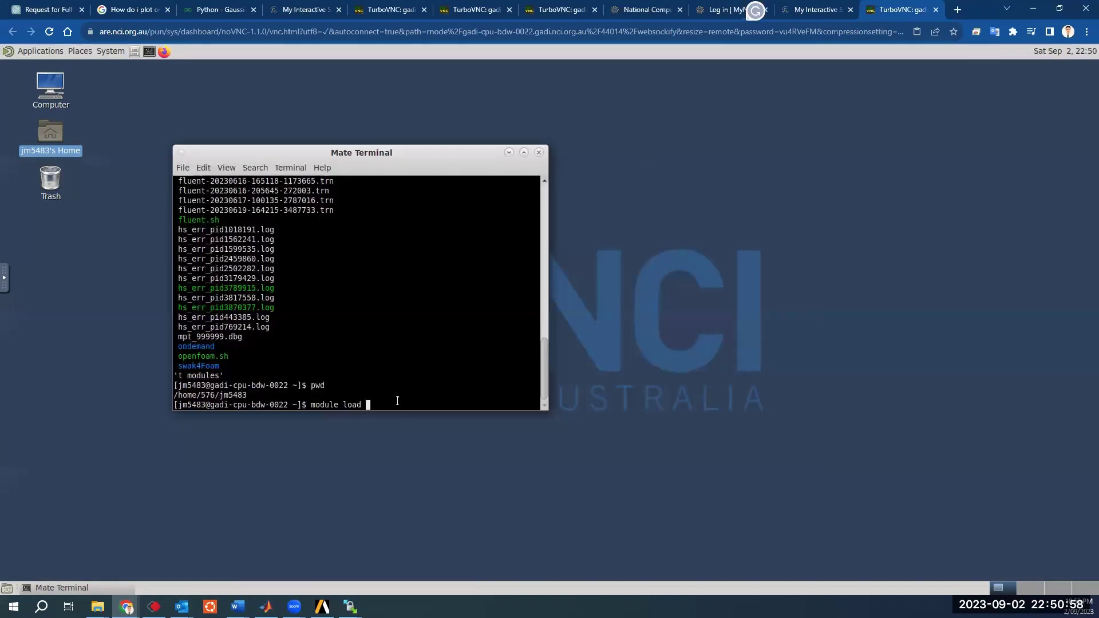
pyautogui.write('ansys')
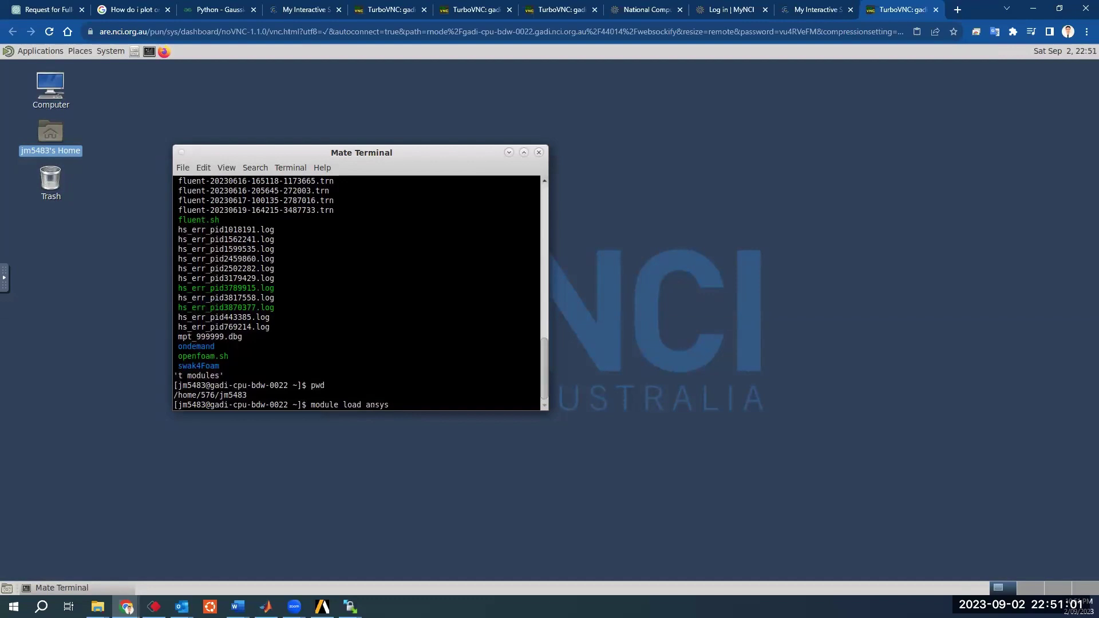
pyautogui.write('/2022r2')
pyautogui.press('Return')
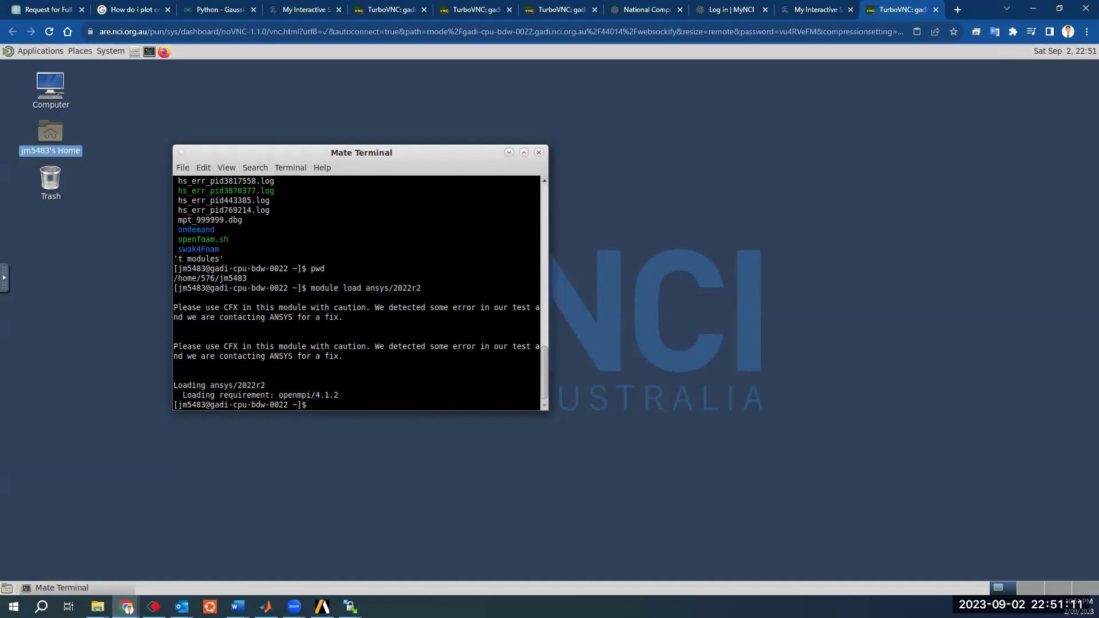
# - Edit the recalled command to load the ansys_licence/mq module
pyautogui.press('Up')
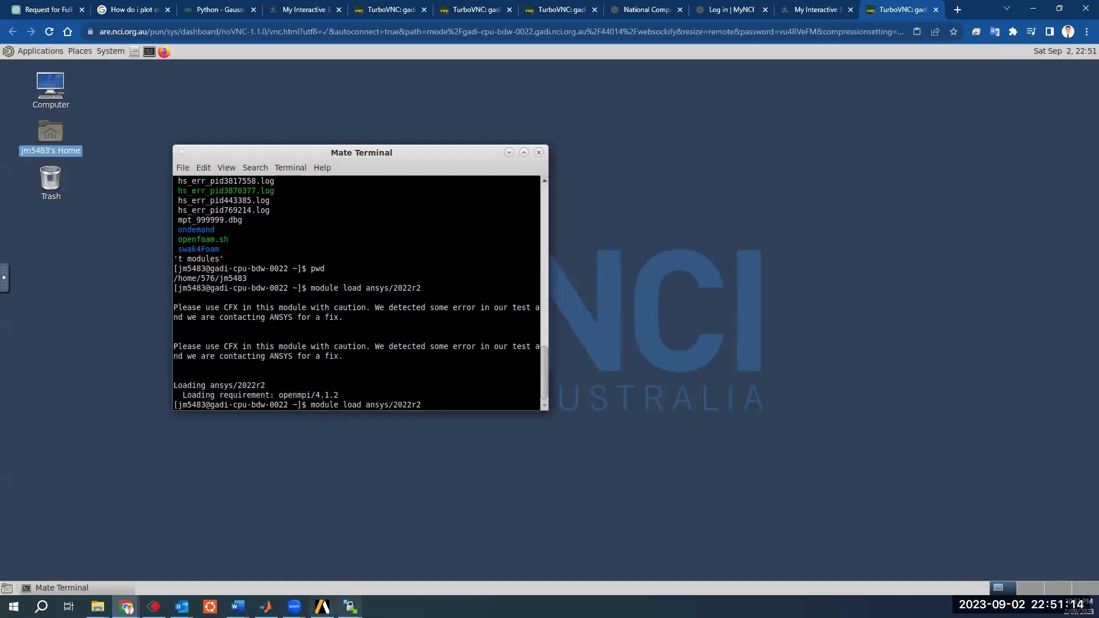
pyautogui.moveTo(350, 606)
pyautogui.click(442, 501)
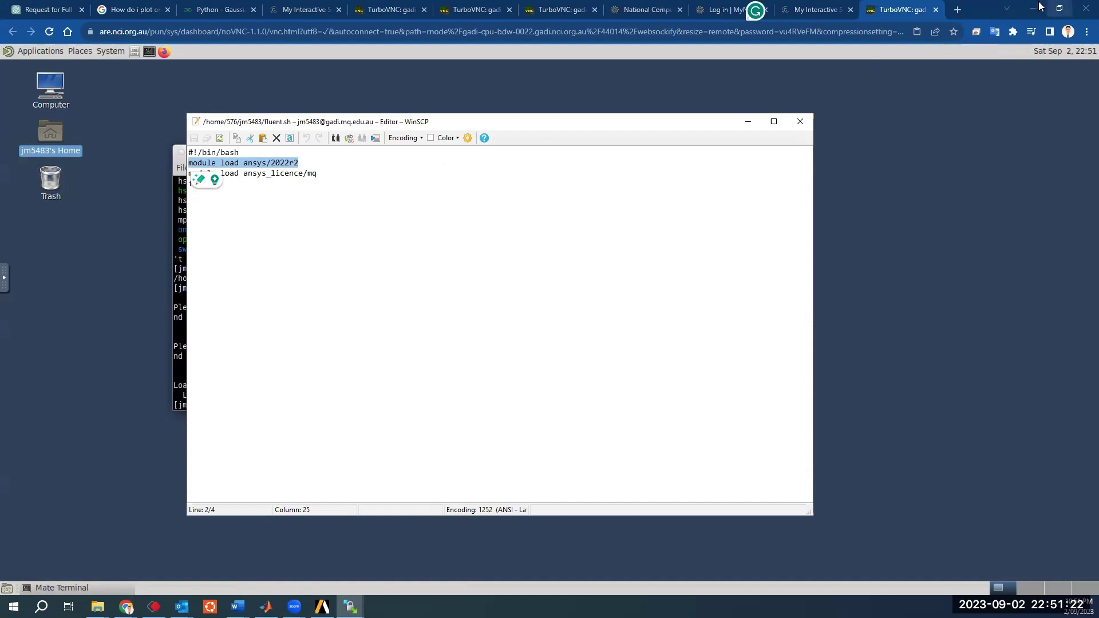
pyautogui.click(179, 380)
pyautogui.press('Up')
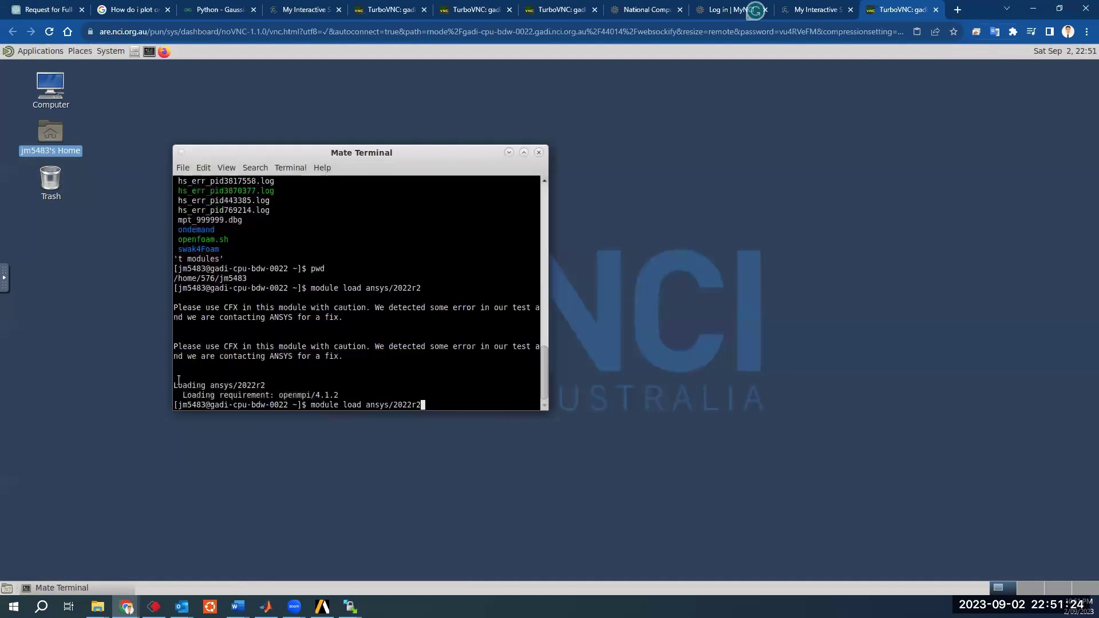
pyautogui.press('Left')
pyautogui.press('Left')
pyautogui.press('Left')
pyautogui.press('Left')
pyautogui.press('Left')
pyautogui.press('Left')
pyautogui.write('_licence')
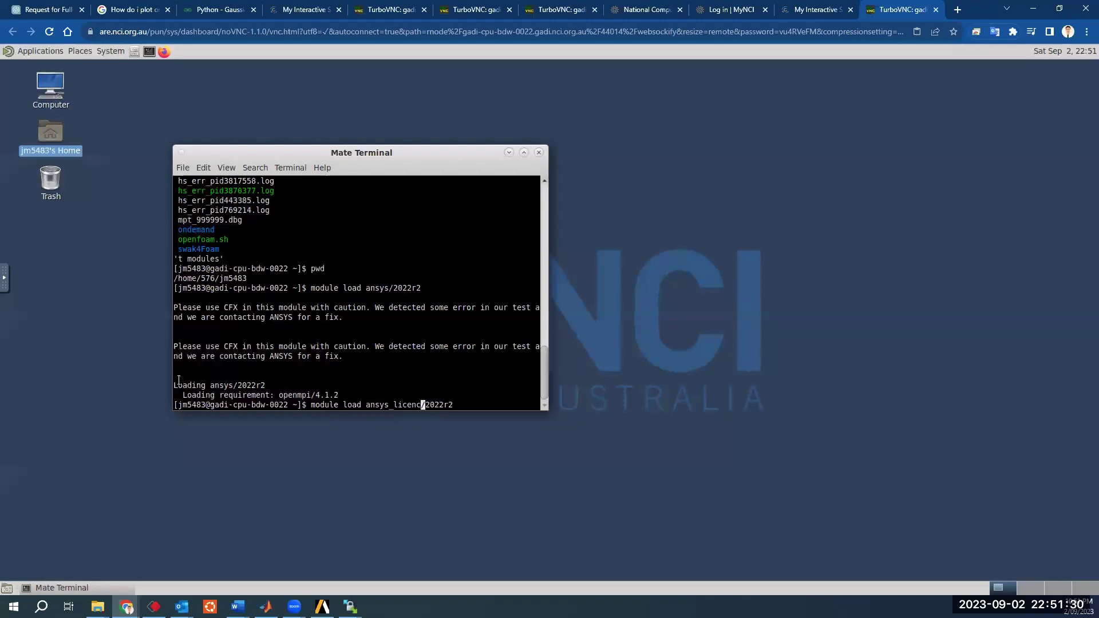
pyautogui.write('/')
pyautogui.press('Delete')
pyautogui.press('Delete')
pyautogui.press('Delete')
pyautogui.press('Delete')
pyautogui.press('Delete')
pyautogui.press('Delete')
pyautogui.write('mq')
pyautogui.press('Return')
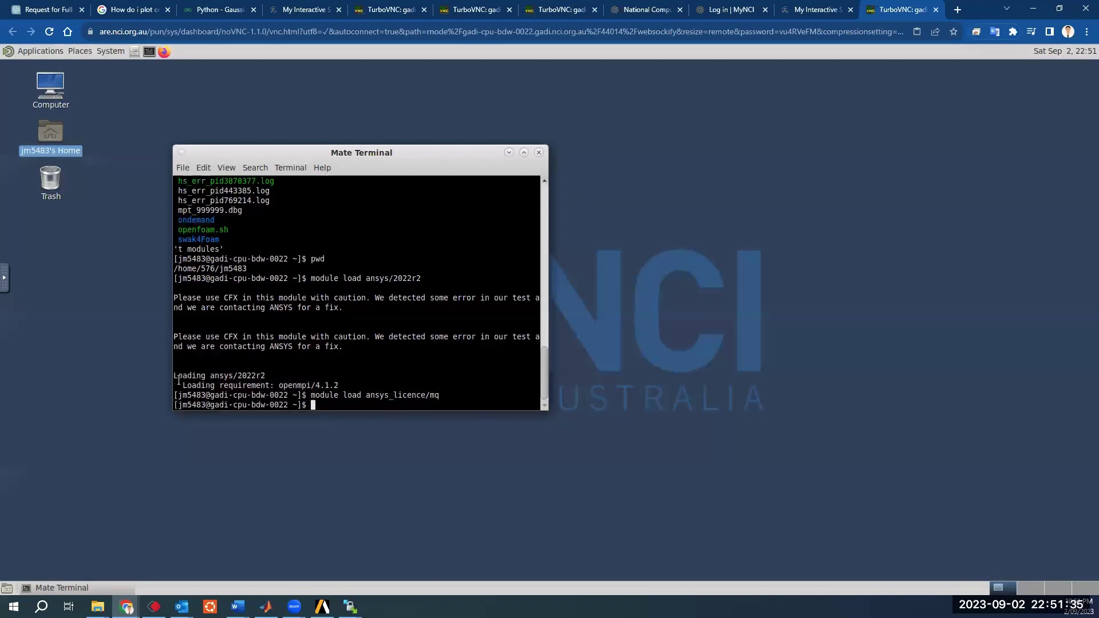
# - Run fluent to open Fluent Launcher 2022 R2
pyautogui.write('fluenty')
pyautogui.press('BackSpace')
pyautogui.press('Return')
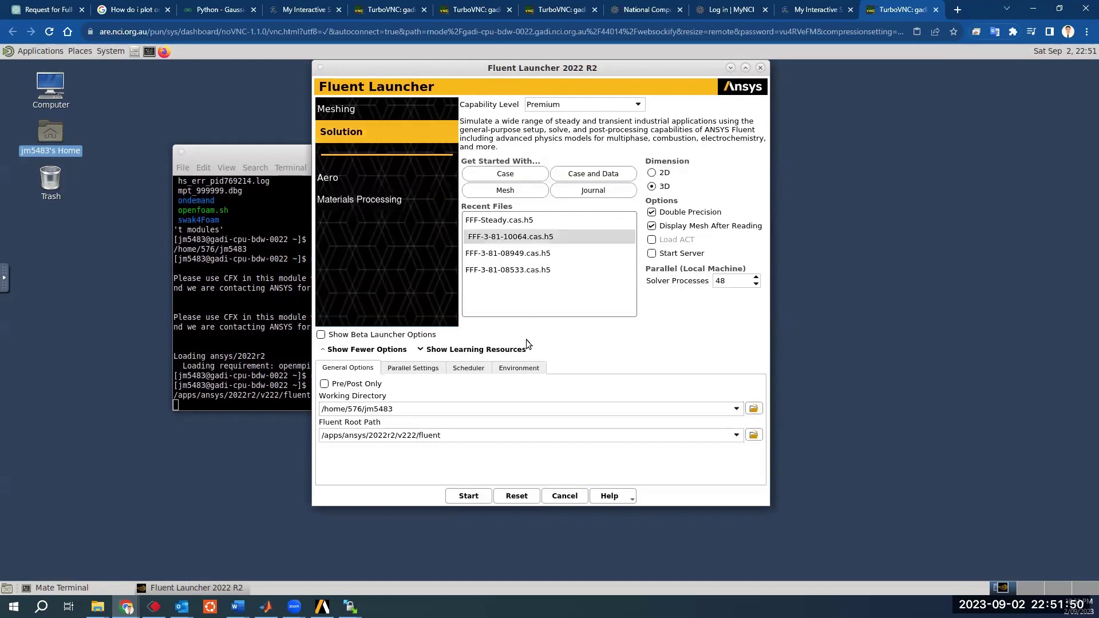
# - Start Fluent with Solver Processes set to 28, then close it after the GPGPU distribution error
pyautogui.doubleClick(724, 280)
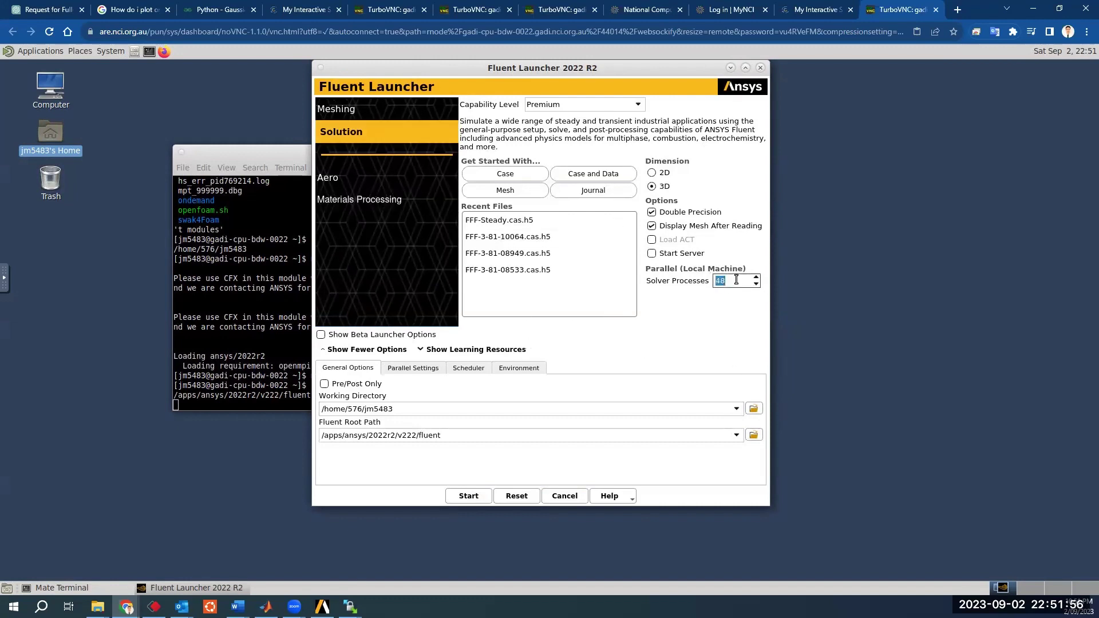
pyautogui.write('28')
pyautogui.click(467, 500)
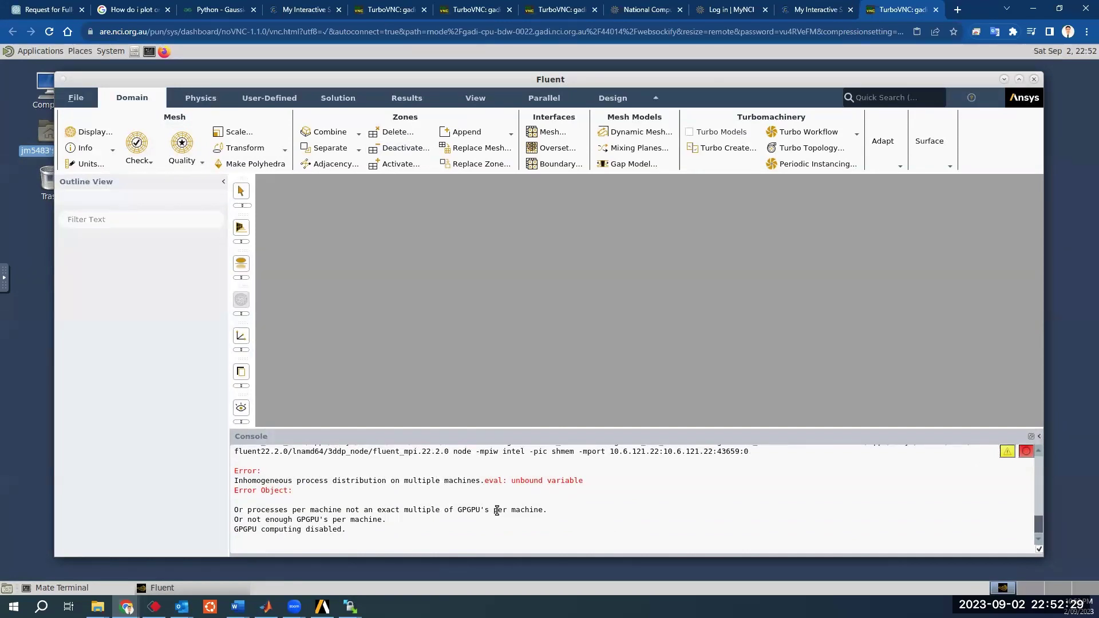
pyautogui.click(1035, 83)
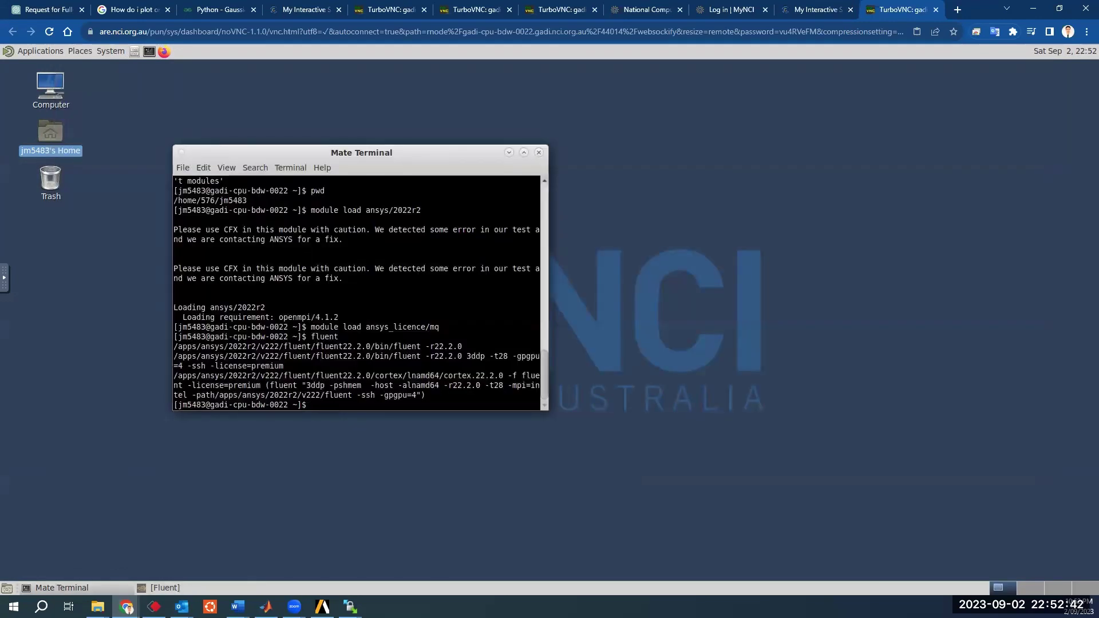
pyautogui.write('fluent')
pyautogui.press('Return')
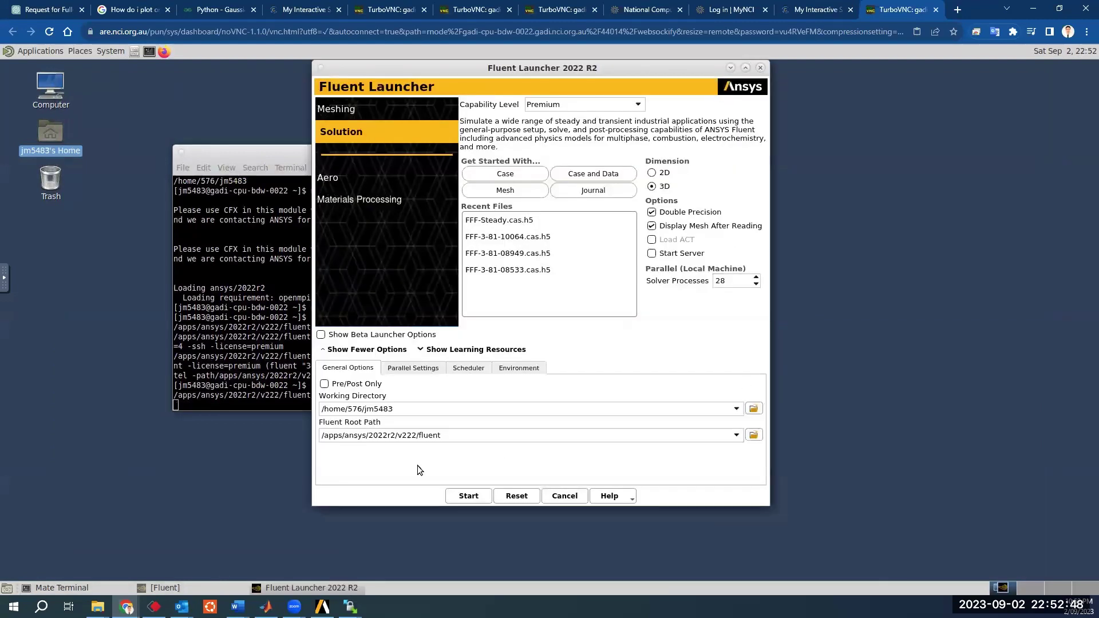
pyautogui.click(429, 369)
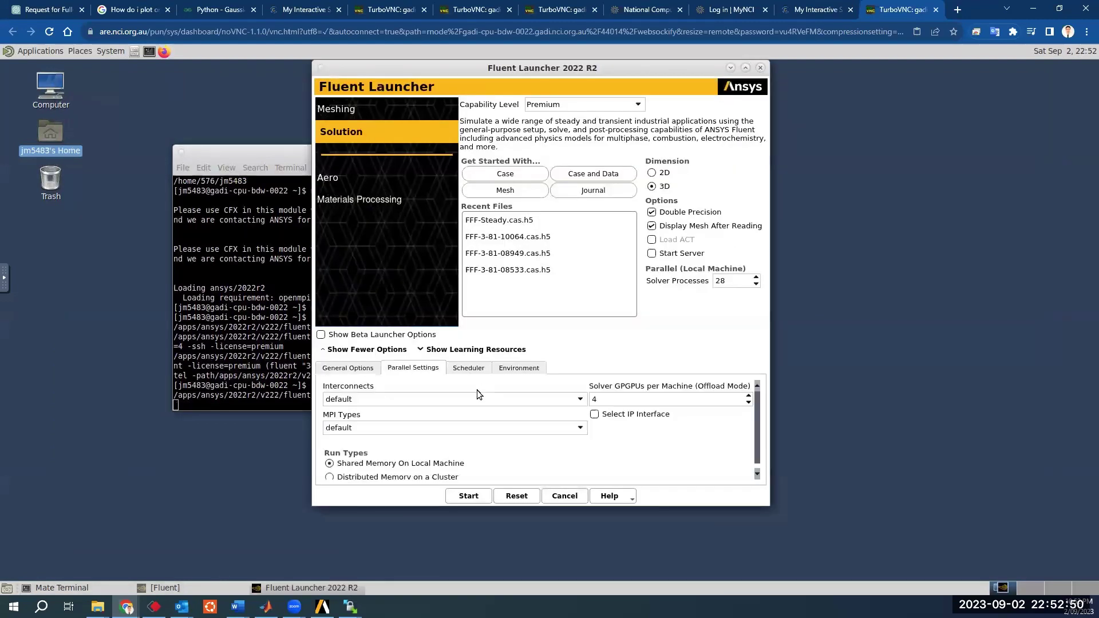
pyautogui.click(749, 402)
pyautogui.click(749, 402)
pyautogui.click(749, 403)
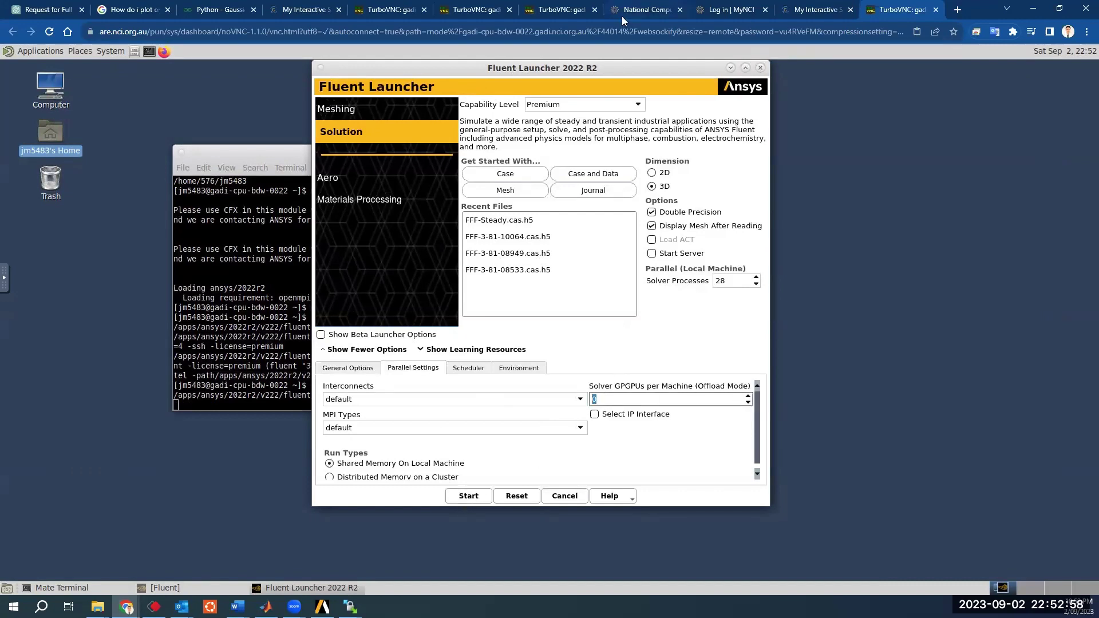
pyautogui.click(470, 496)
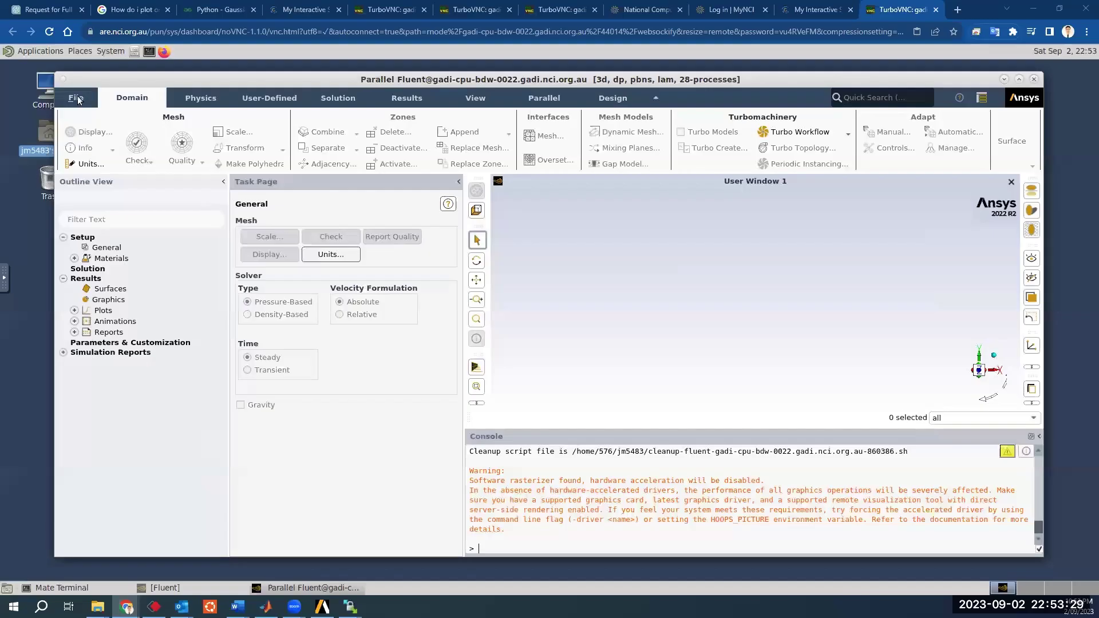
# - Read the case file FFF-1.cas.h5 from the Test folder via File > Read > Case
pyautogui.click(77, 99)
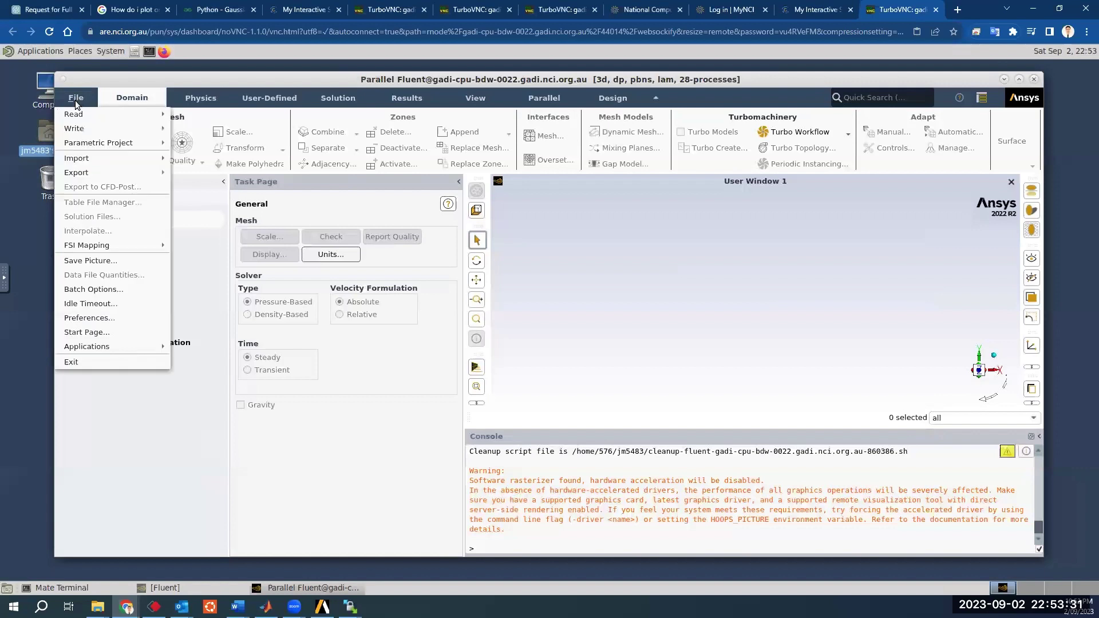
pyautogui.moveTo(83, 117)
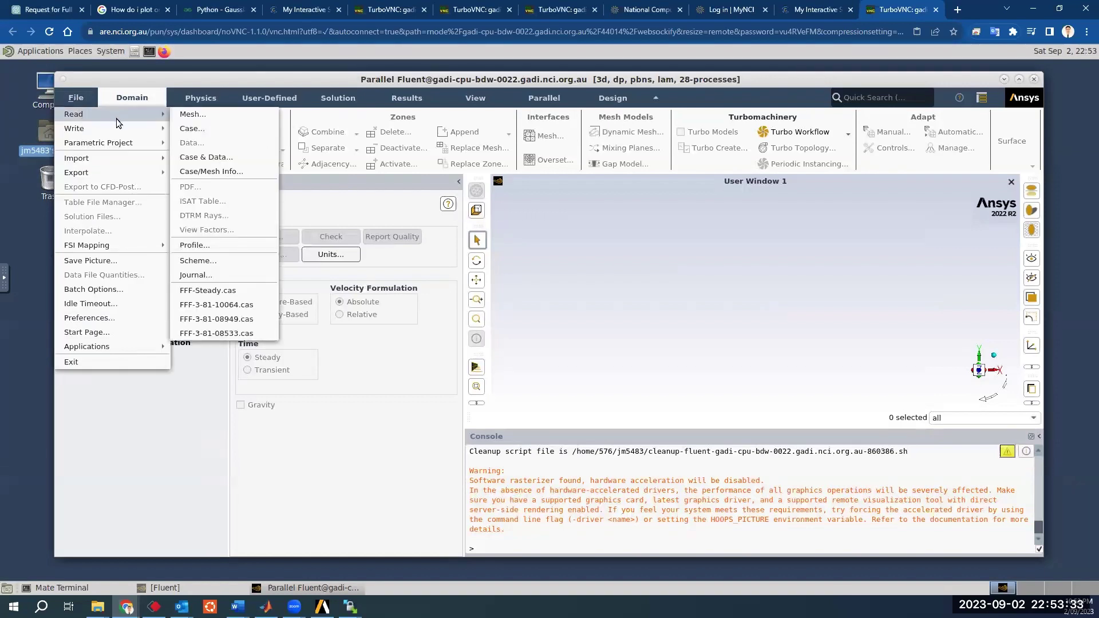
pyautogui.click(202, 129)
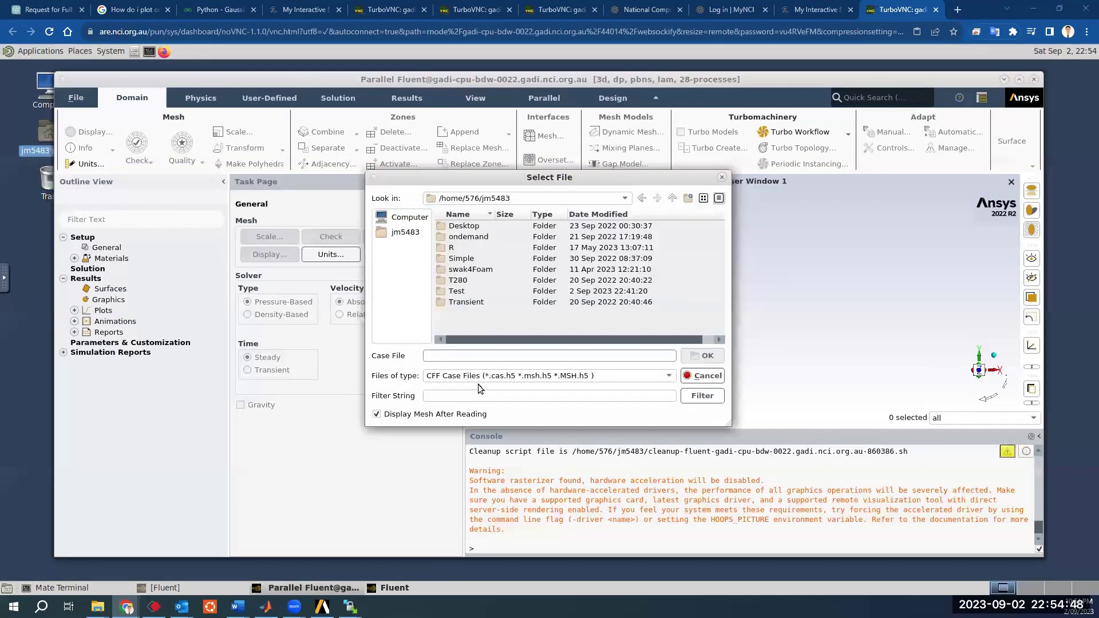
pyautogui.doubleClick(458, 291)
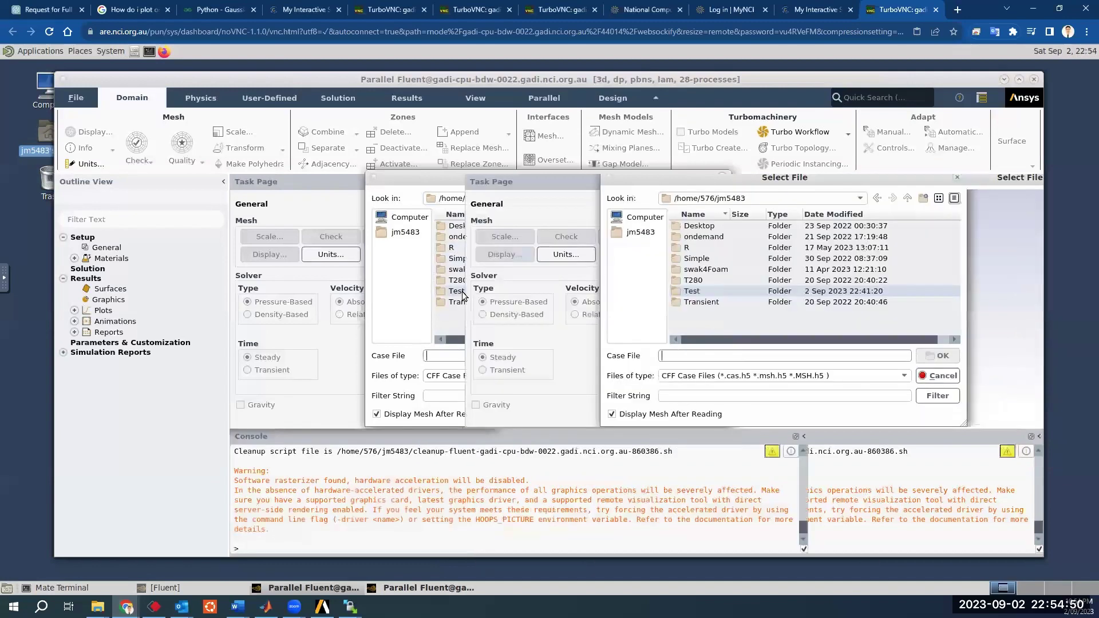
pyautogui.click(468, 227)
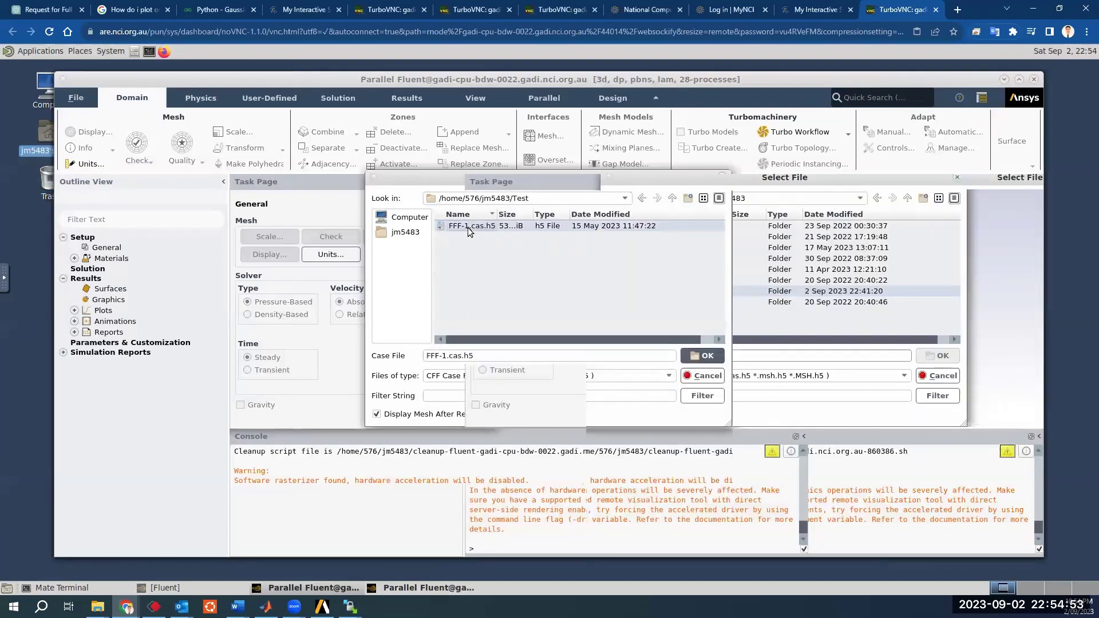
pyautogui.click(699, 357)
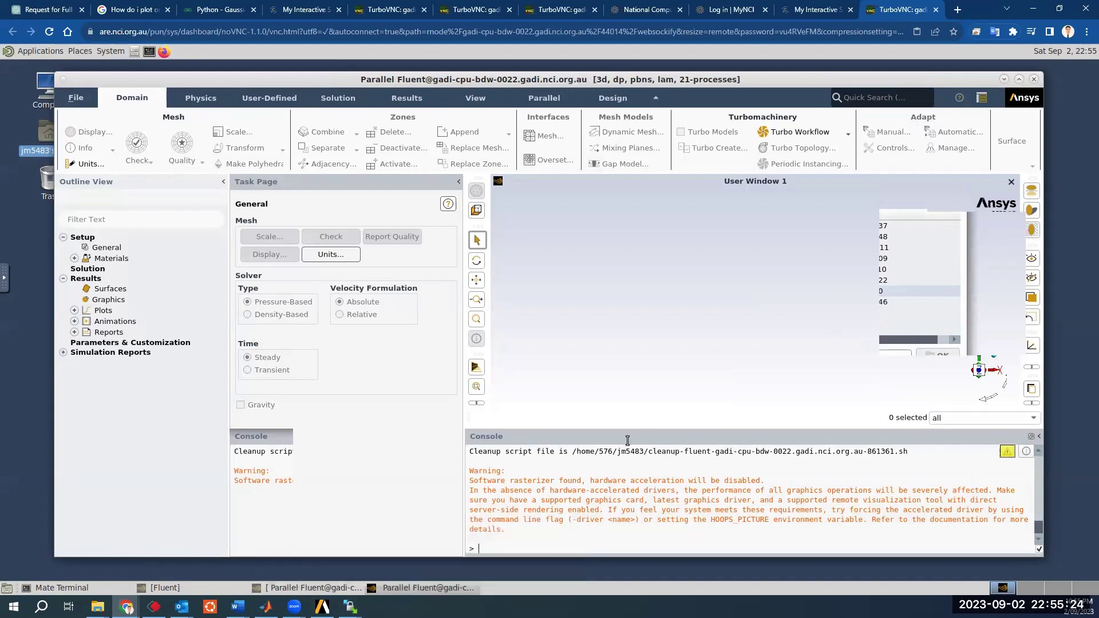
# - Minimize Fluent, enlarge the MATE Terminal, and switch back to My Interactive Sessions
pyautogui.click(1004, 79)
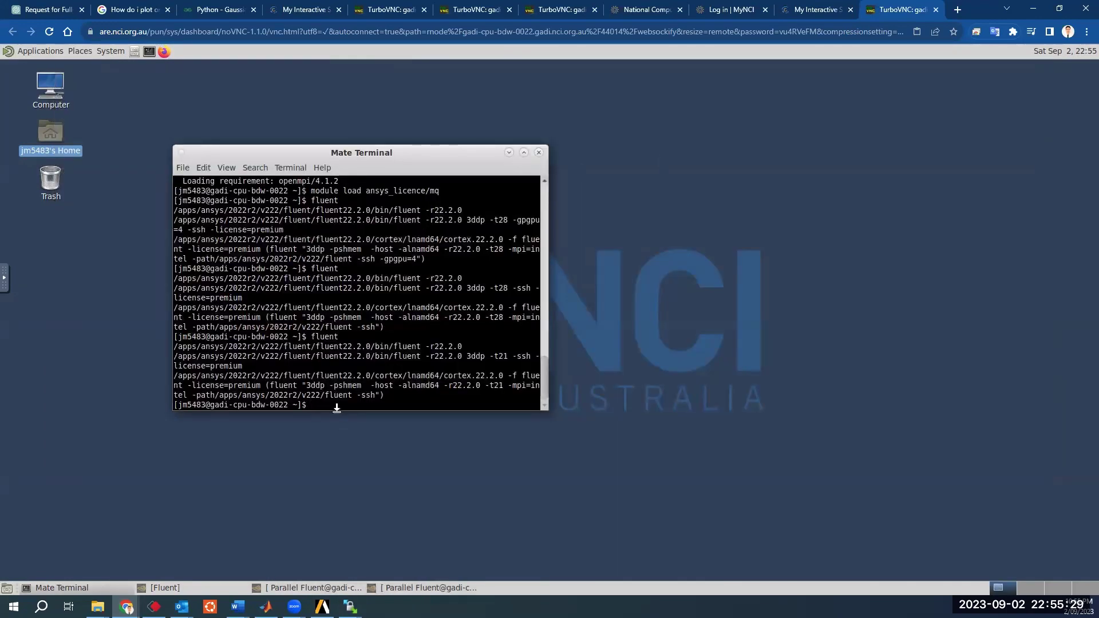
pyautogui.moveTo(547, 410); pyautogui.dragTo(695, 455)
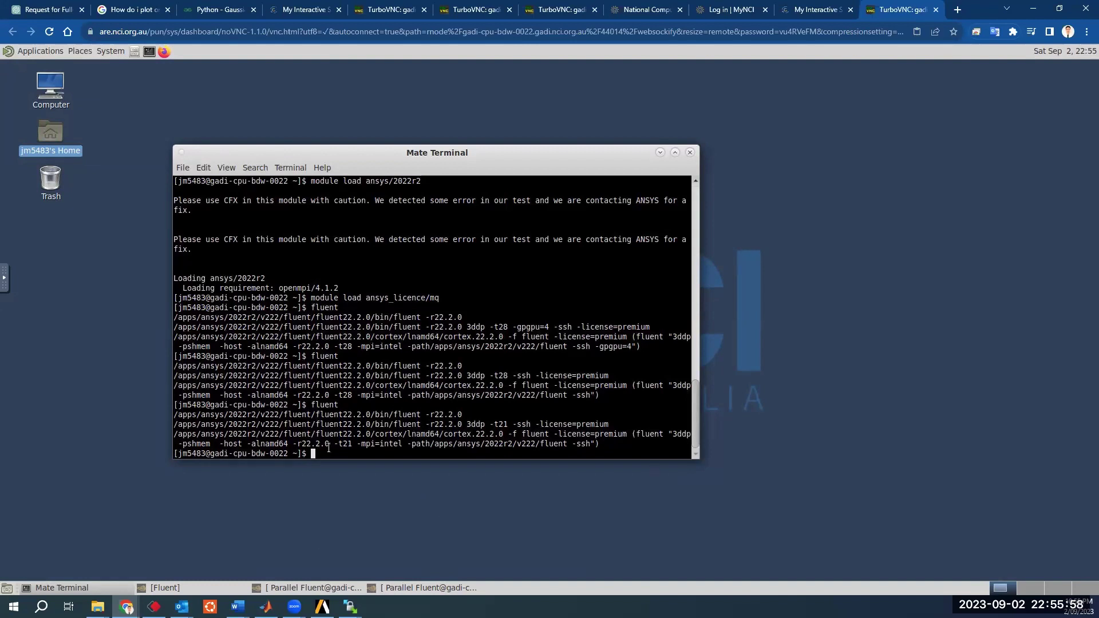
pyautogui.hotkey('ctrl', 'shift', 'Tab')
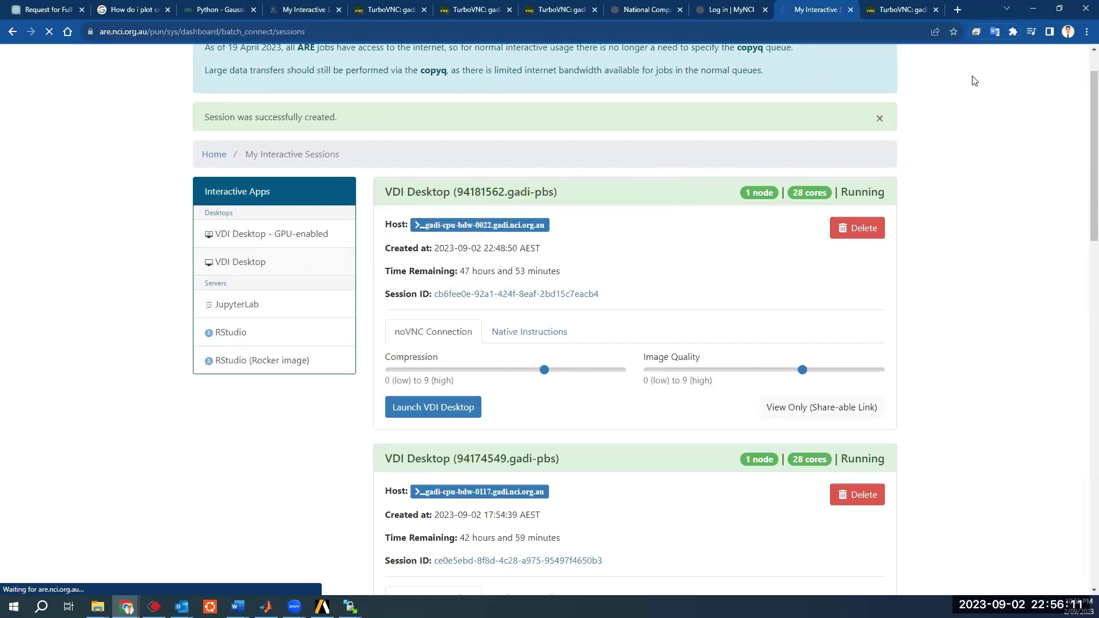
# - Add ansys_mq as the requested software on the VDI Desktop form, then return to the TurboVNC desktop
pyautogui.scroll(-3, 512, 400)
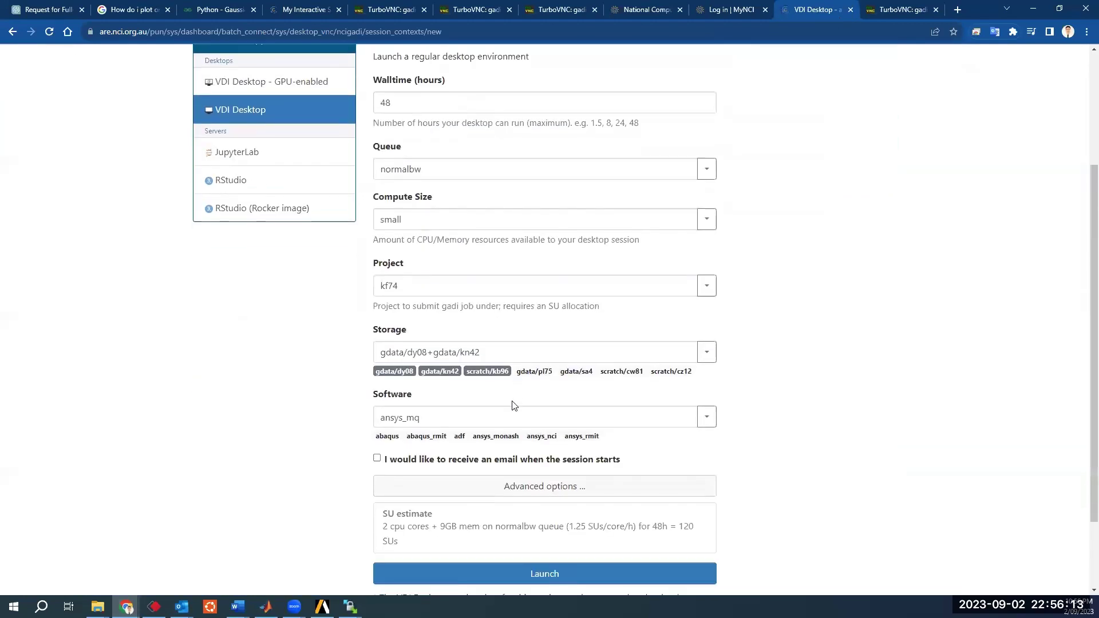
pyautogui.click(707, 418)
pyautogui.scroll(-2, 681, 424)
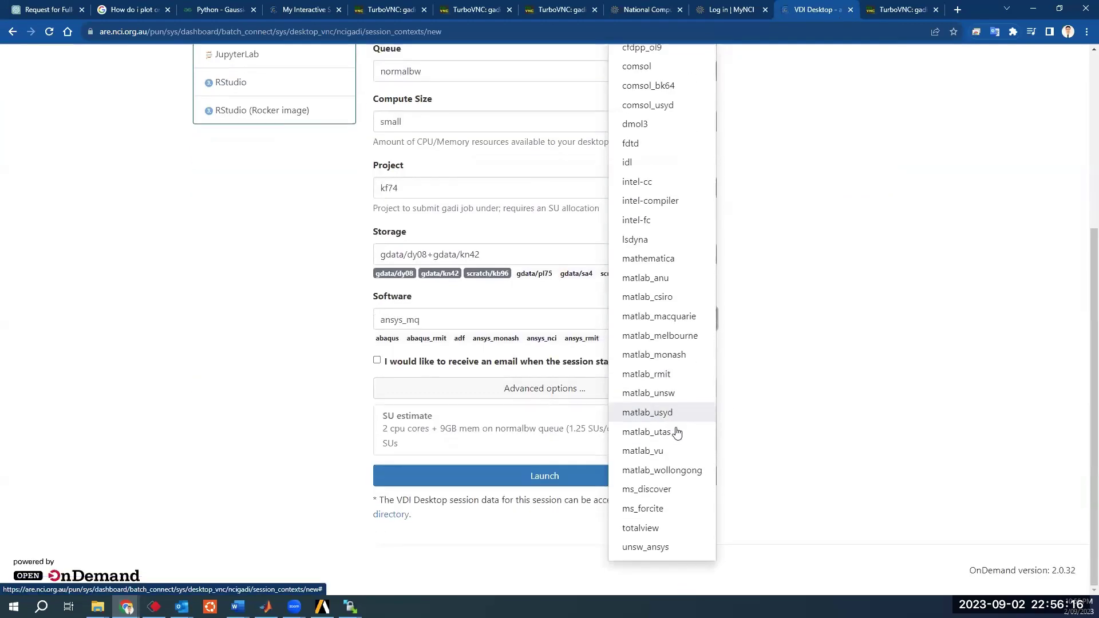
pyautogui.scroll(6, 682, 435)
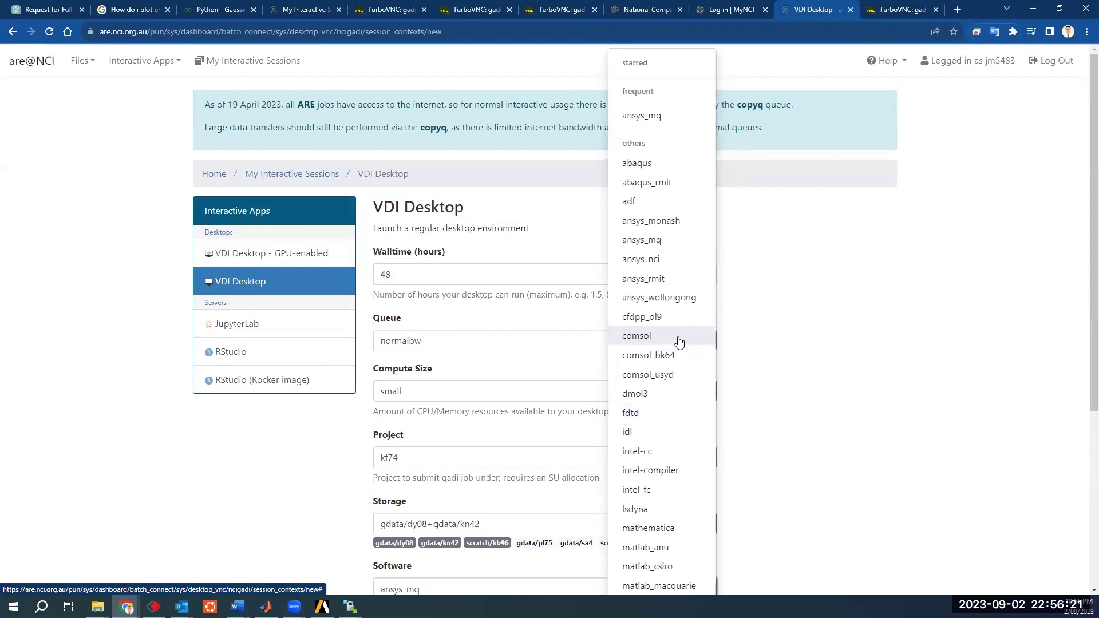
pyautogui.click(350, 564)
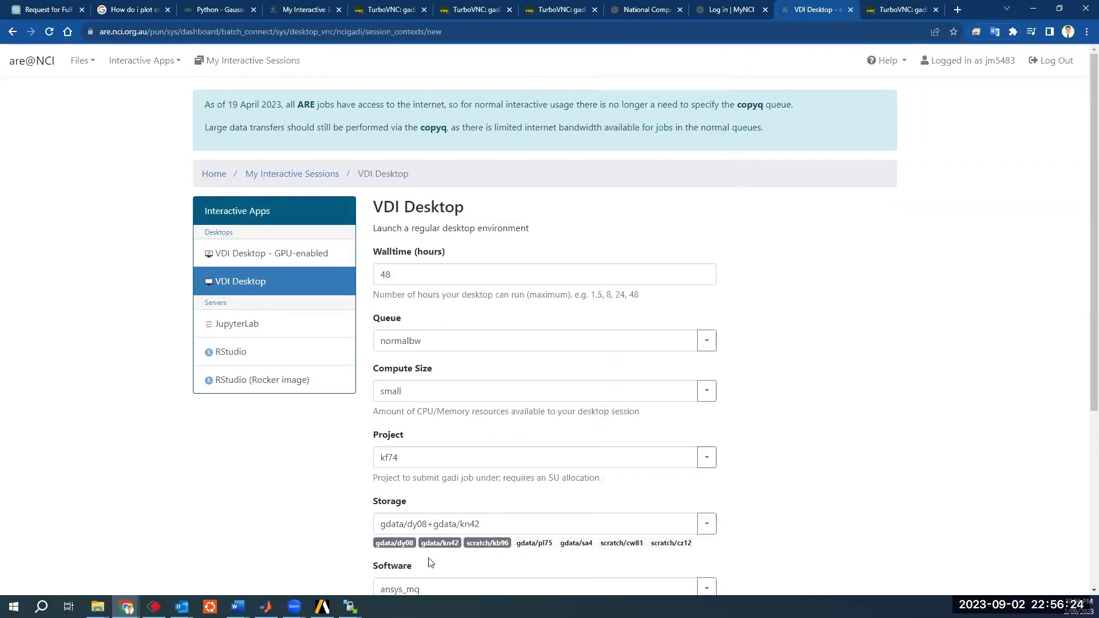
pyautogui.scroll(-2, 350, 561)
pyautogui.doubleClick(432, 472)
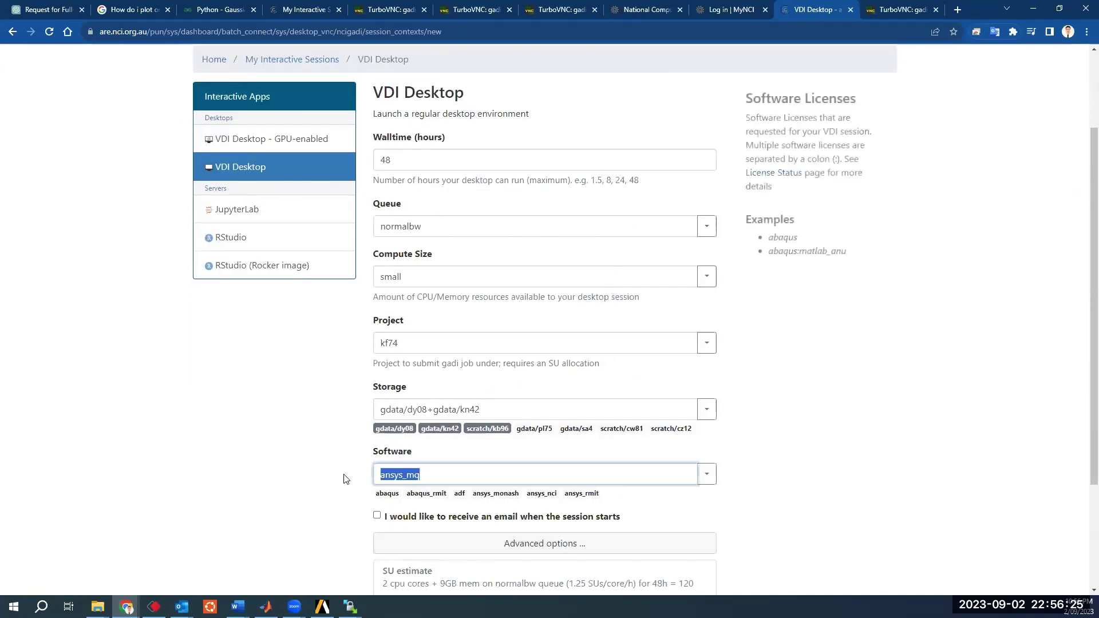
pyautogui.click(897, 450)
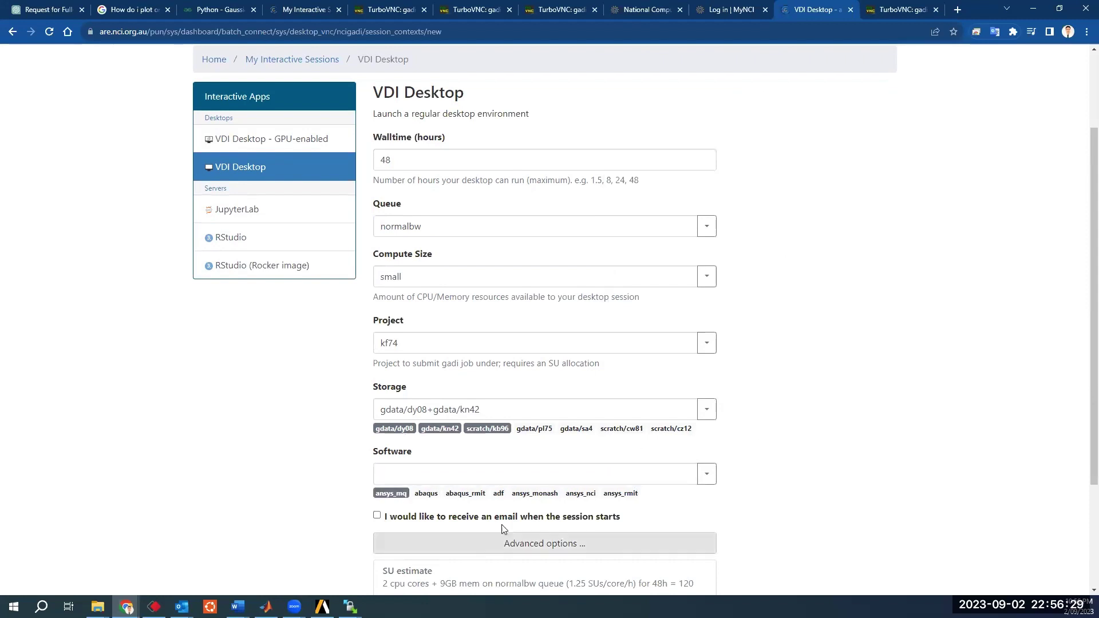
pyautogui.scroll(-3, 492, 538)
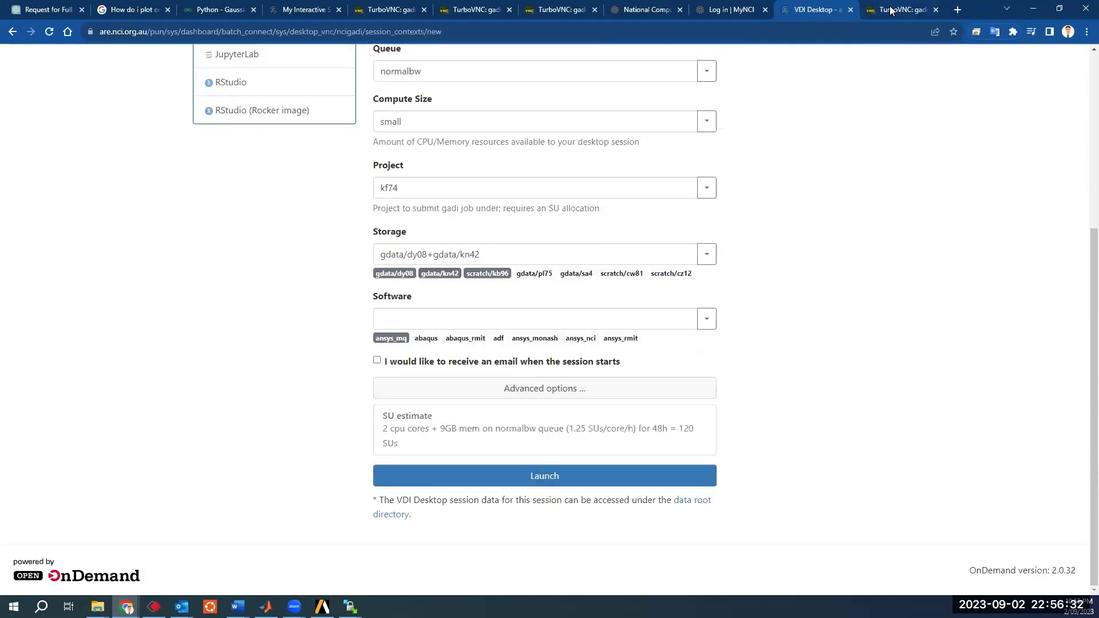
pyautogui.click(892, 11)
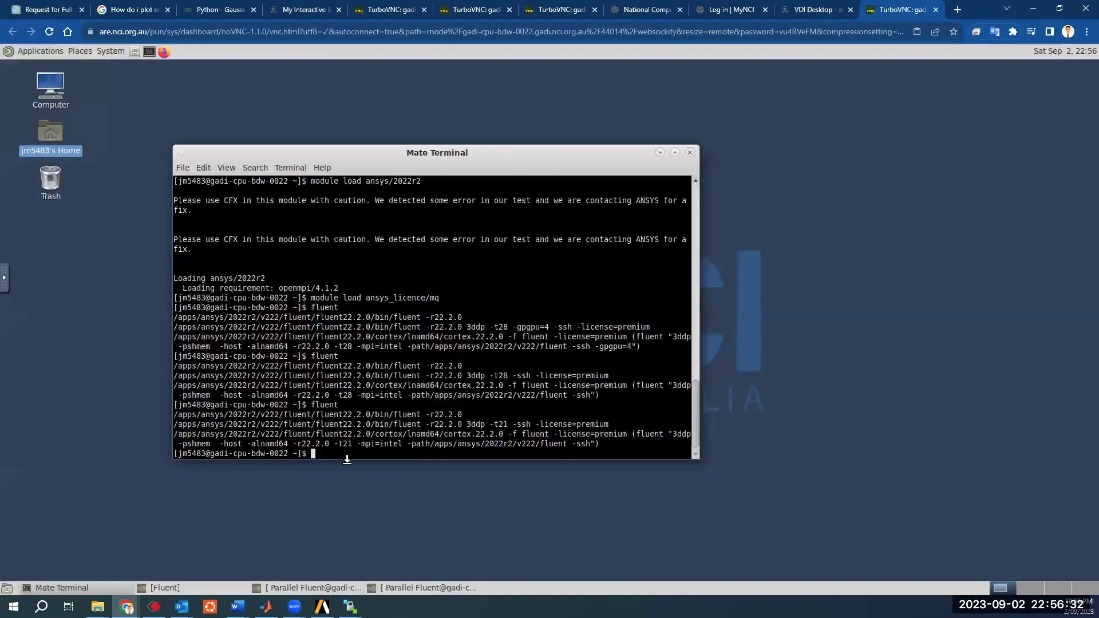
# - Replace the old terminal with a new one and load the OpenFOAM/9 module
pyautogui.click(690, 153)
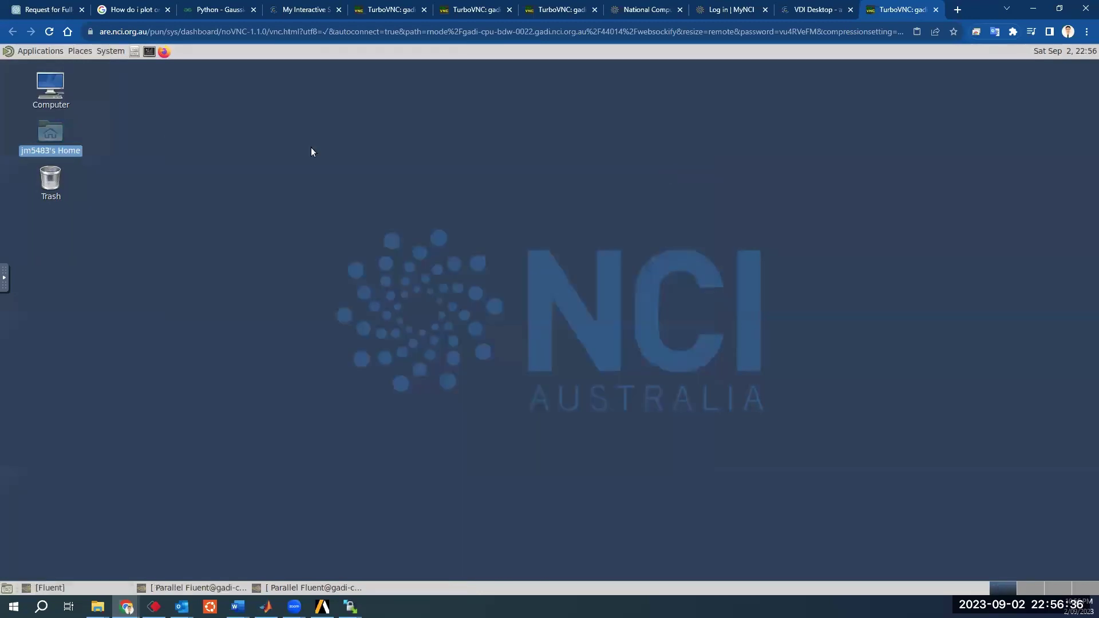
pyautogui.click(150, 52)
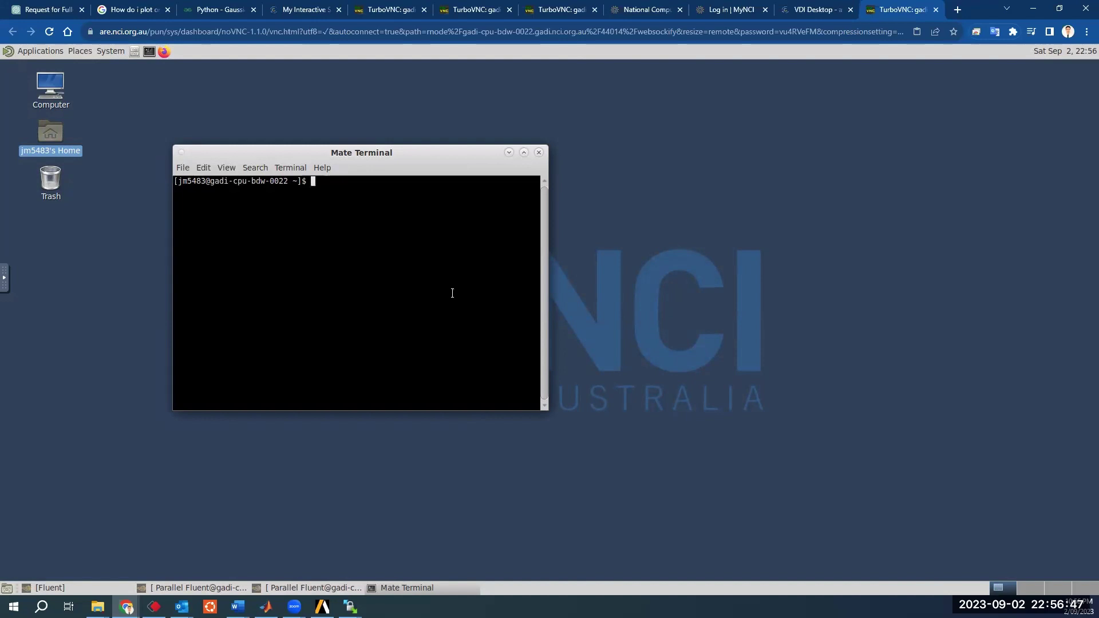
pyautogui.write('module load OpenFOAM/9')
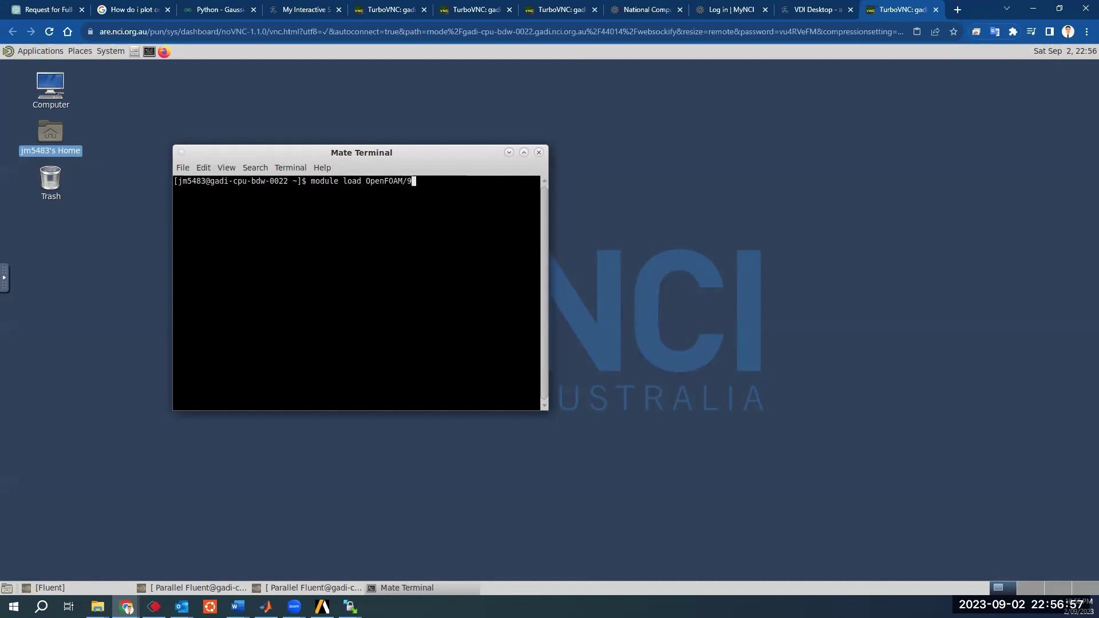
pyautogui.press('Return')
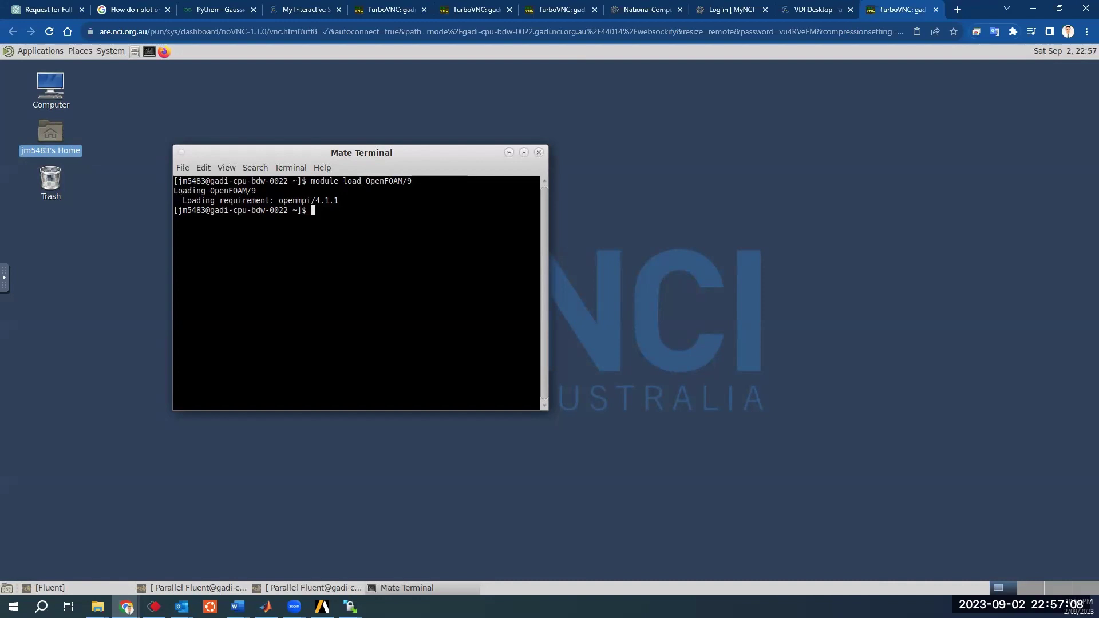
# - Run reactingFoam, which aborts with an invalid fileName error, and start typing nci_acc
pyautogui.write('reactingFoam')
pyautogui.press('Return')
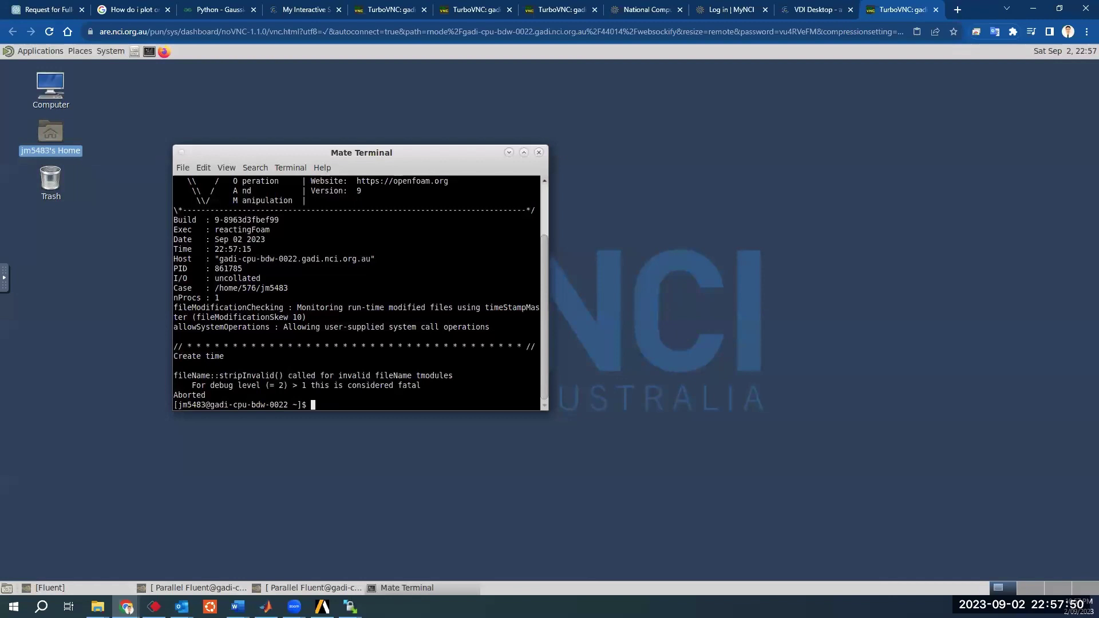
pyautogui.write('nci_acc')
# - Run nci_account to show project kf74's 2023.q3 report: 350.00 KSU granted, 187.57 available
pyautogui.press('Tab')
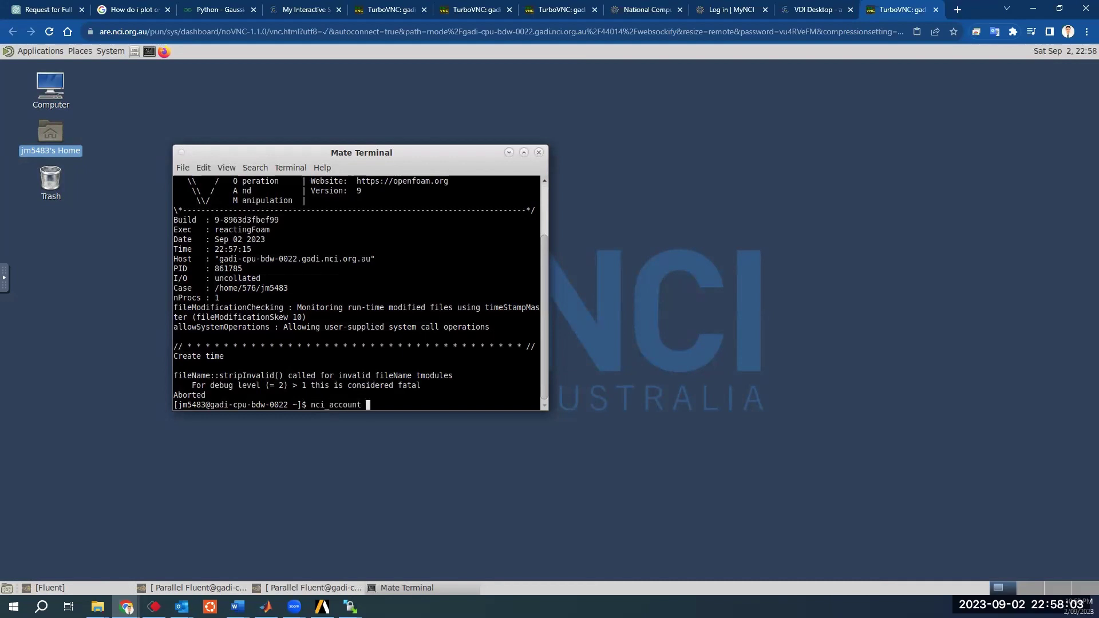
pyautogui.press('Return')
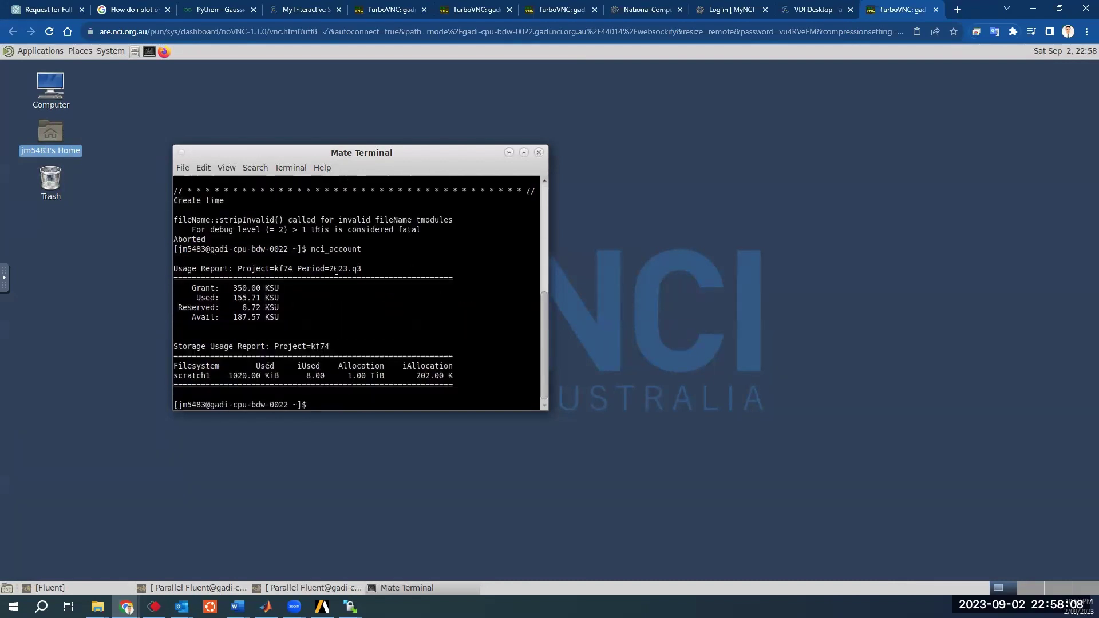
pyautogui.moveTo(355, 269); pyautogui.dragTo(356, 270)
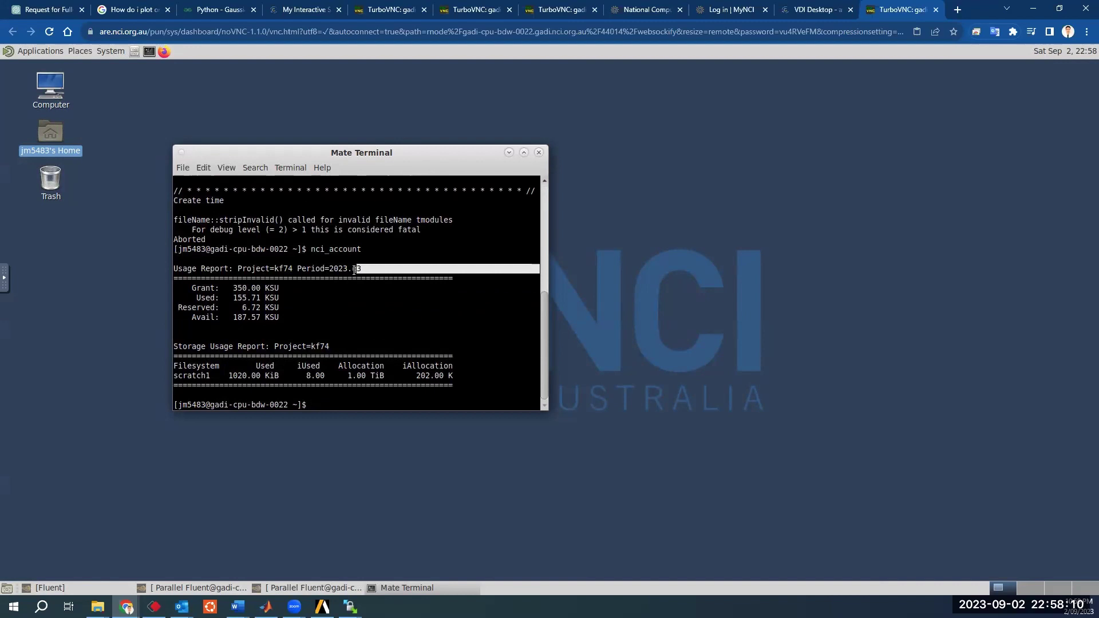